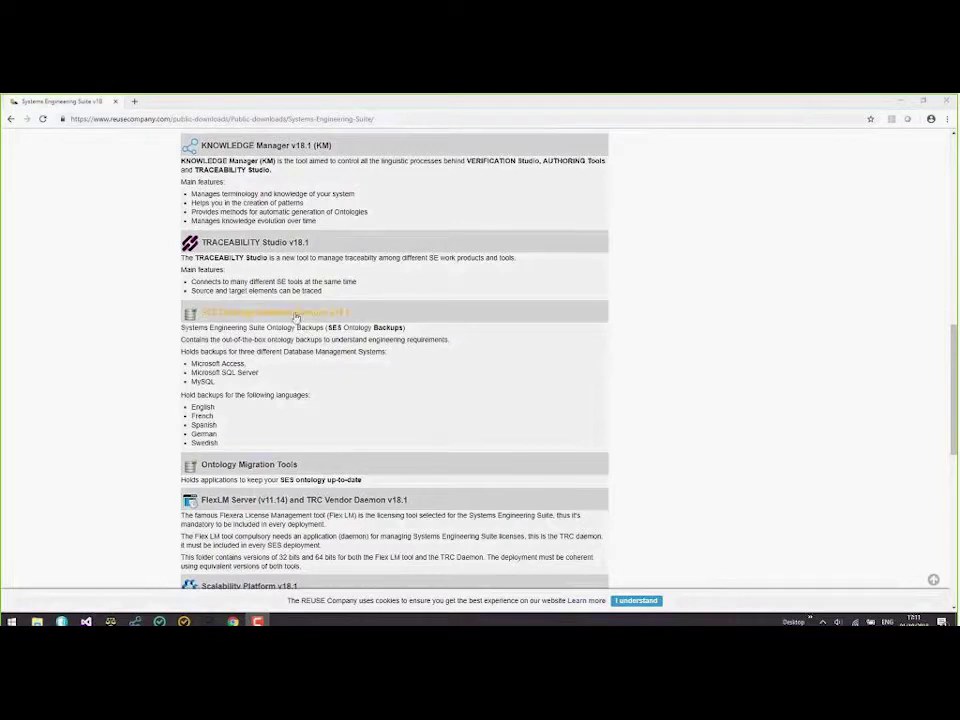
# Open the SES Ontology Database Backups v18.1 downloads and show the MS Access files.
pyautogui.click(296, 316)
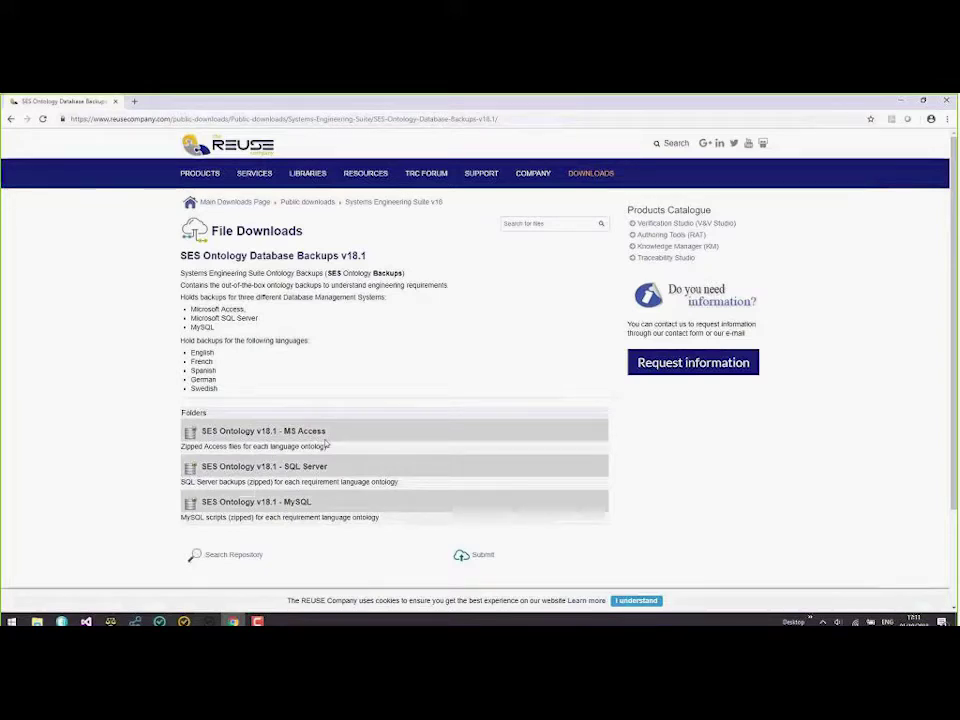
pyautogui.click(322, 433)
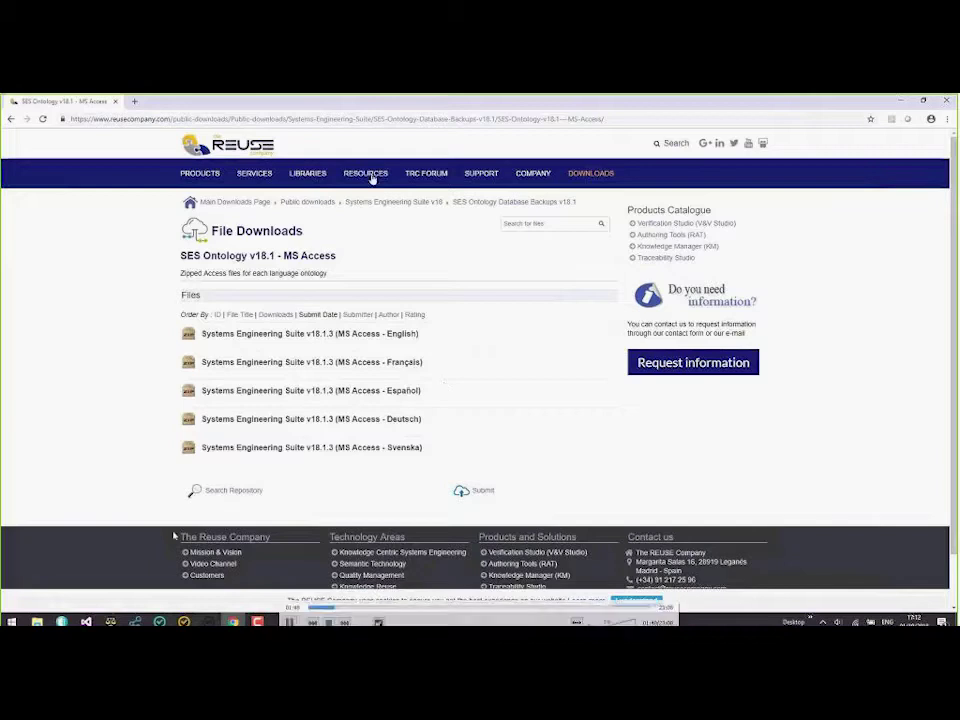
pyautogui.moveTo(371, 179)
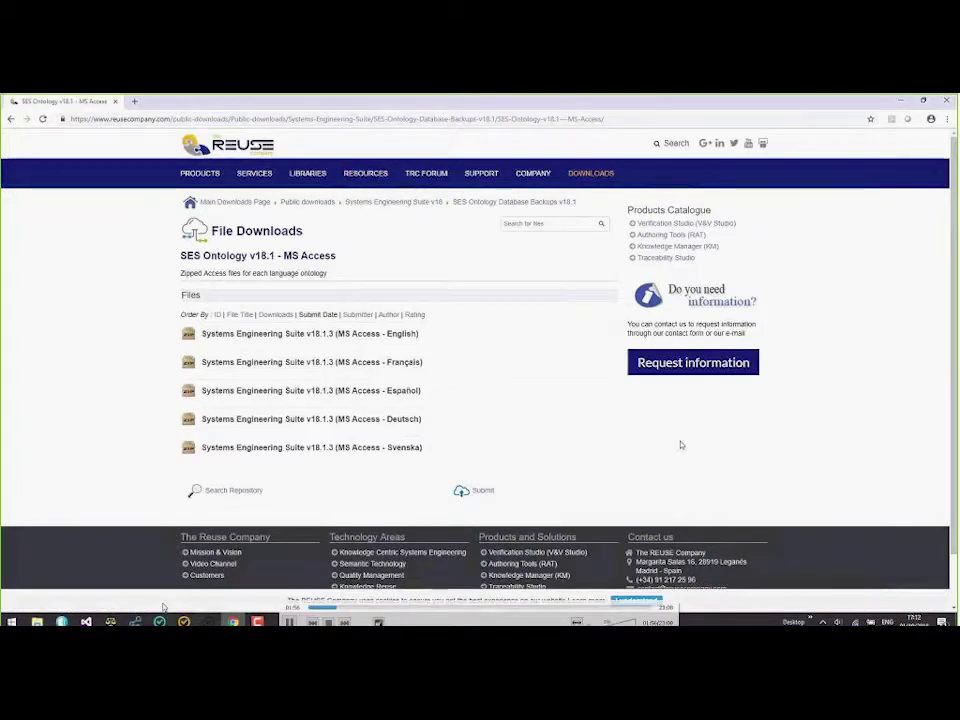
pyautogui.click(341, 607)
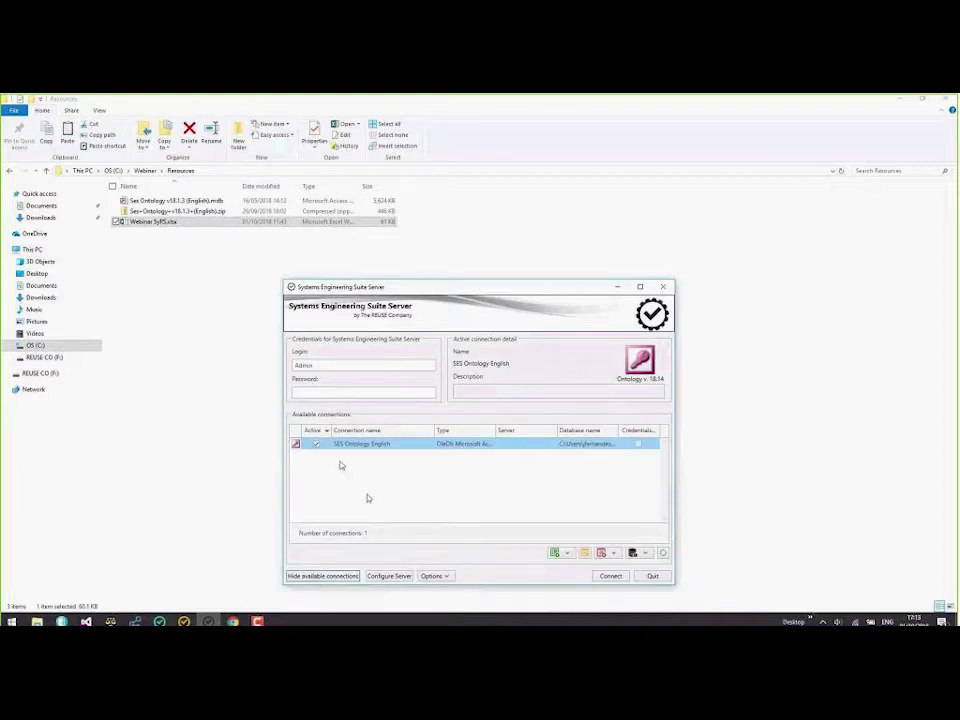
# Add an Access (*.mdb) connection named "Webinar - First steps" to the Systems Engineering Suite Server.
pyautogui.rightClick(363, 481)
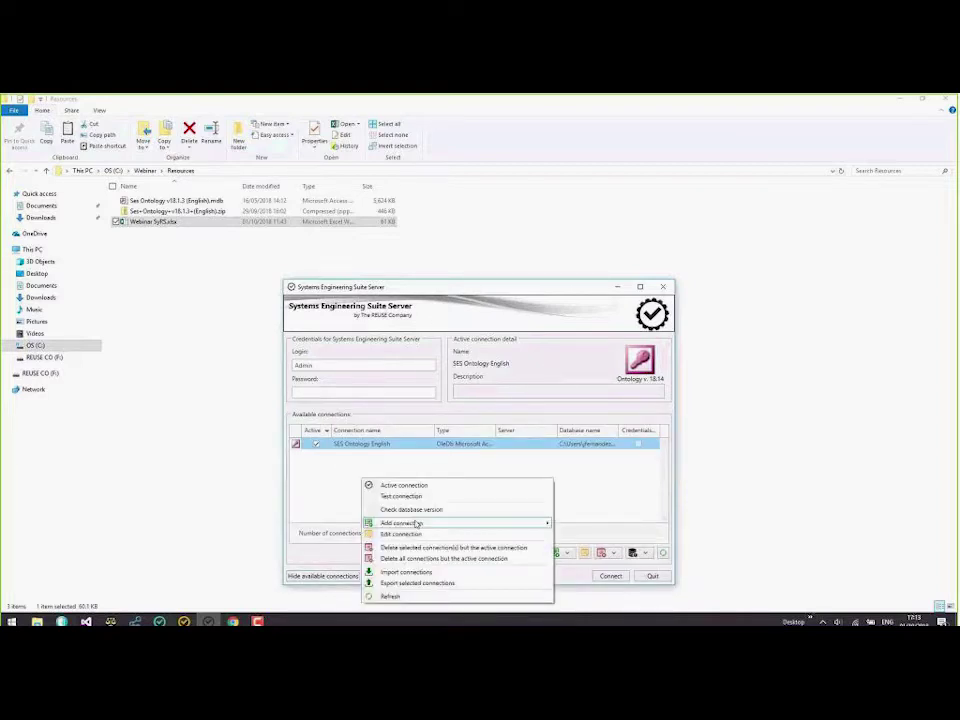
pyautogui.moveTo(433, 523)
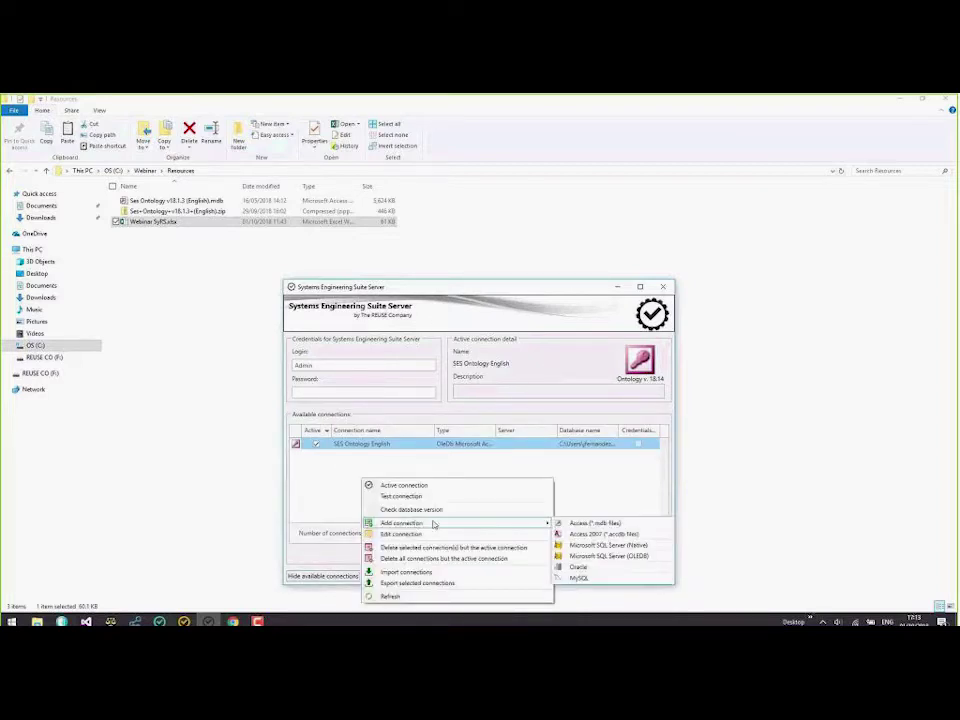
pyautogui.click(570, 522)
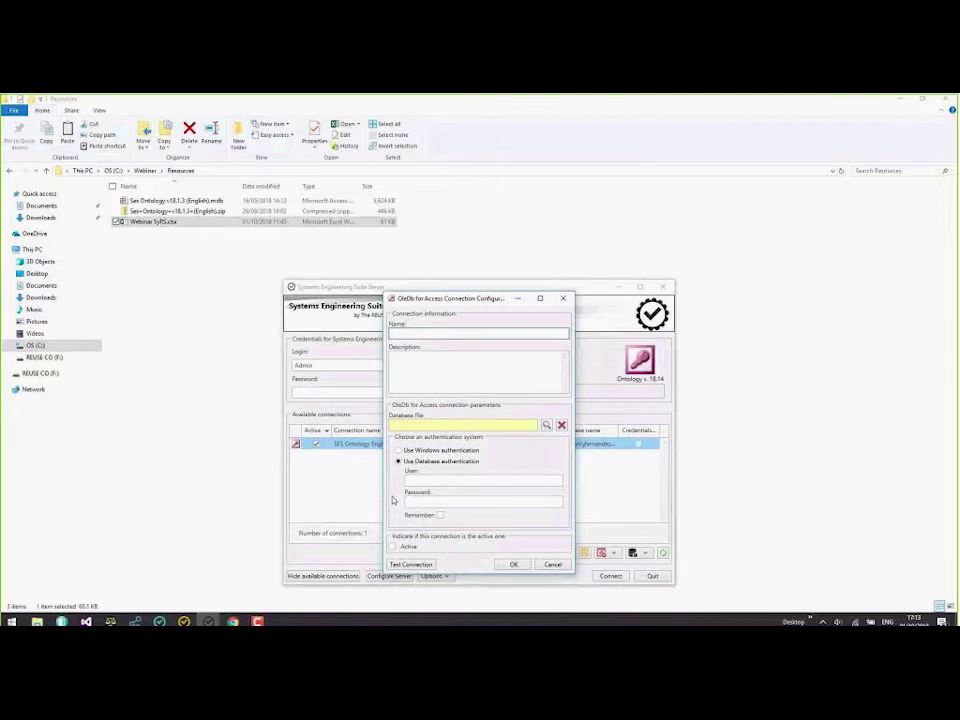
pyautogui.write('Webinar - first steps')
# Set the connection's database file to Ses Ontology v18.1.3 (English).mdb from C:\Webinar\Resources.
pyautogui.click(431, 427)
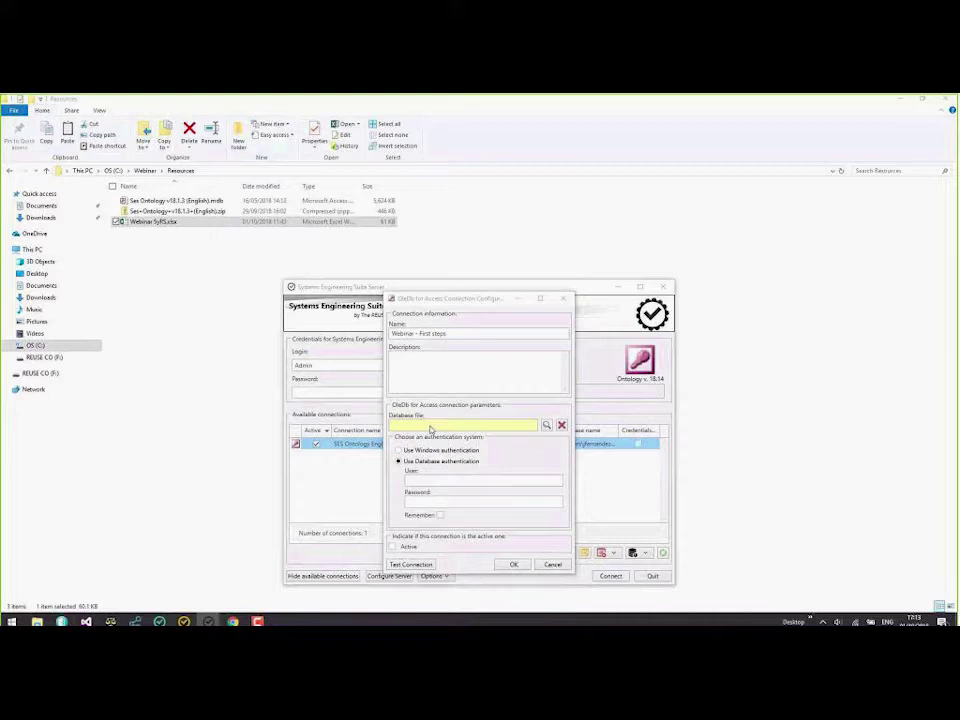
pyautogui.click(227, 178)
pyautogui.click(229, 171)
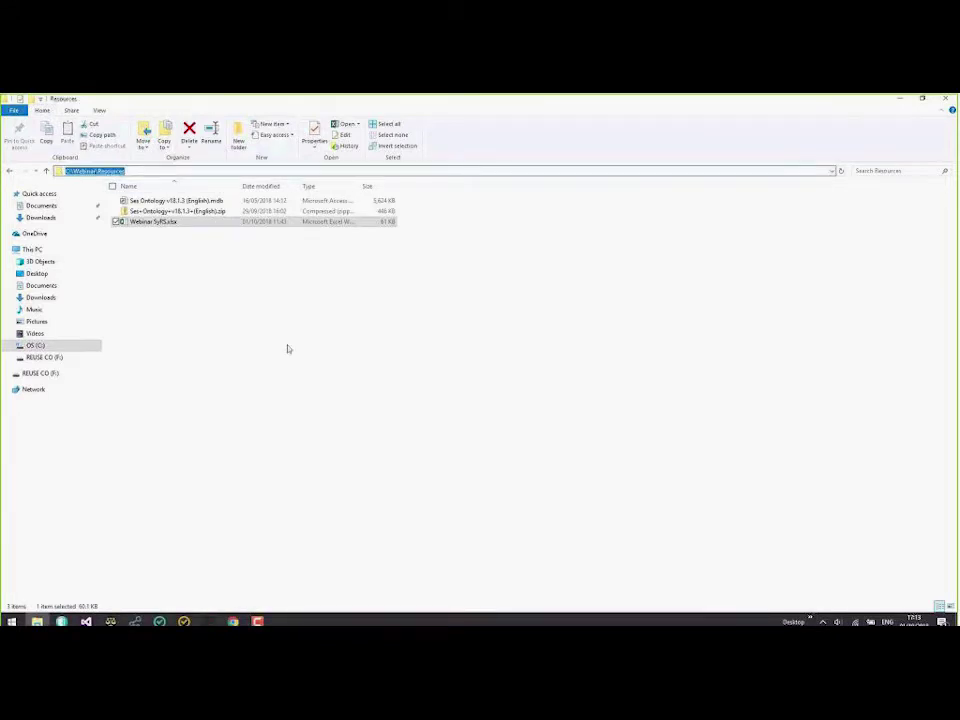
pyautogui.hotkey('alt', 'Tab')
pyautogui.write('C:\\Webinar\\Resources')
pyautogui.press('Return')
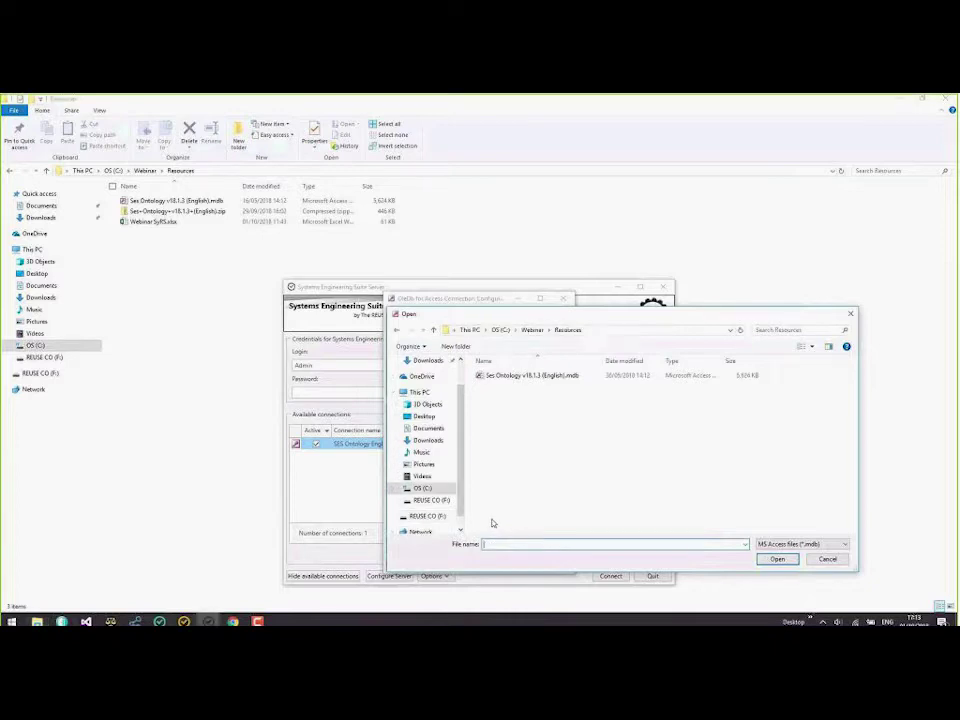
pyautogui.doubleClick(512, 376)
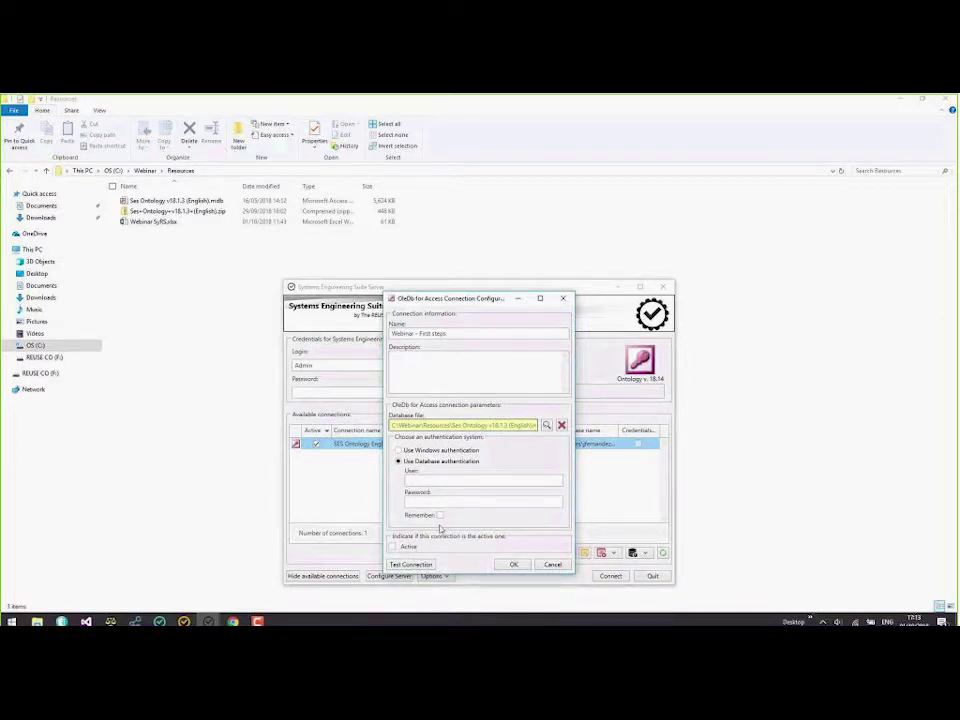
# Save the connection as the active one with its credentials remembered, and close the server window.
pyautogui.click(439, 516)
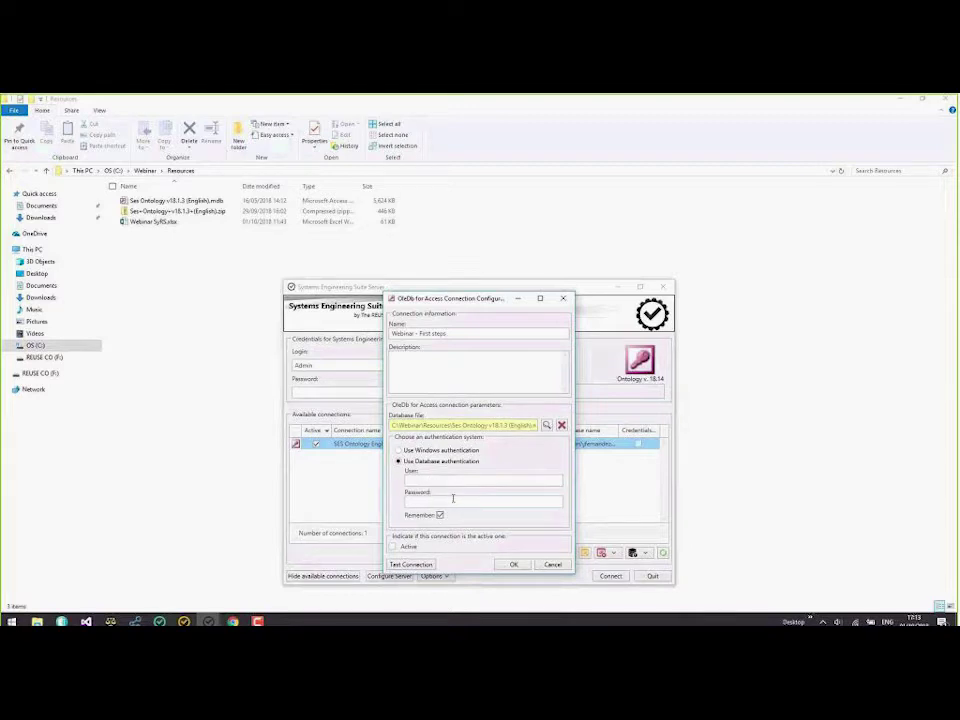
pyautogui.click(393, 547)
pyautogui.click(513, 565)
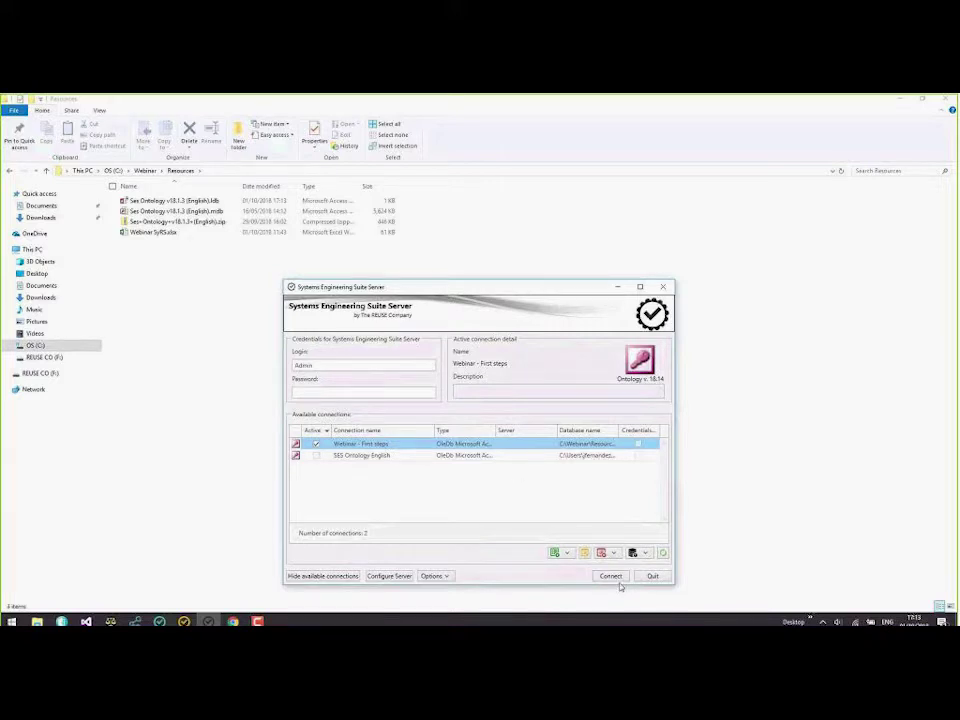
pyautogui.click(650, 577)
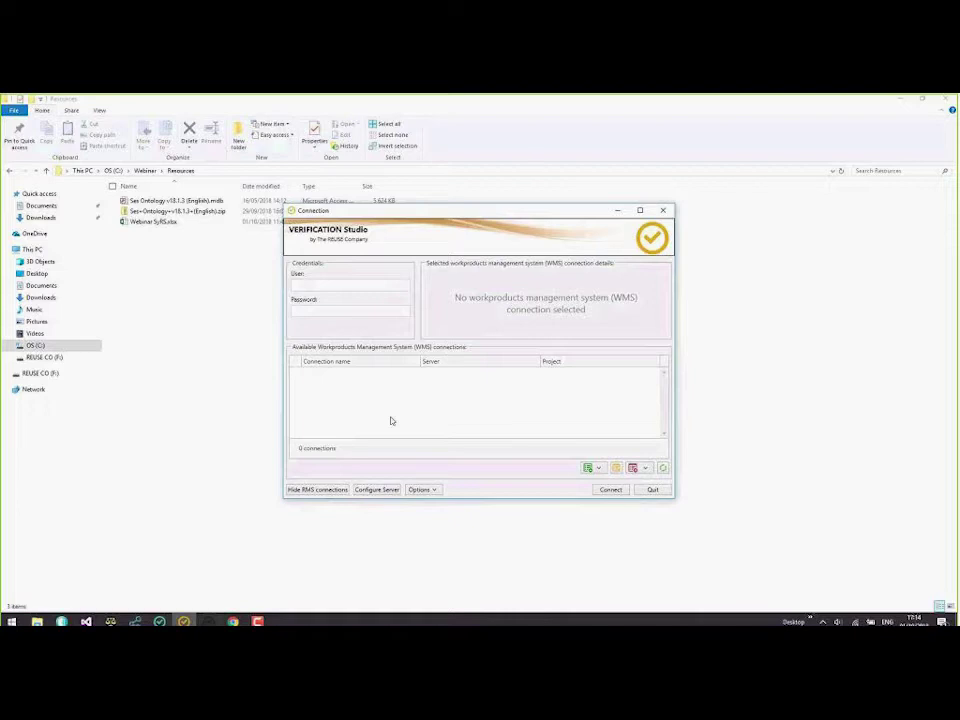
# Create a Microsoft Excel connection named "Webinar - First steps" in VERIFICATION Studio.
pyautogui.click(600, 469)
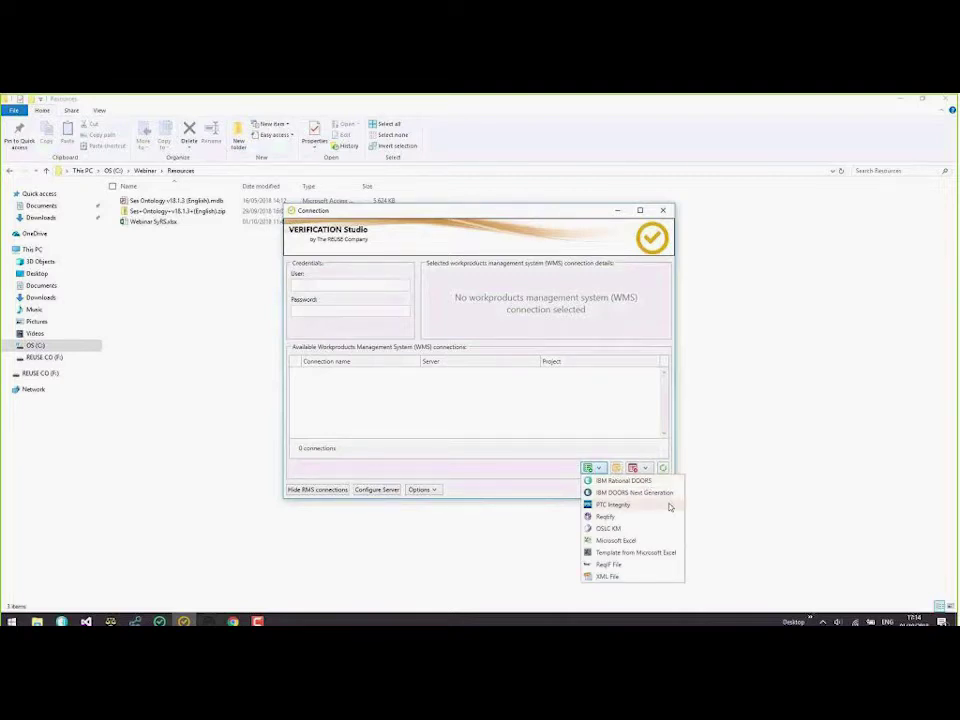
pyautogui.click(636, 544)
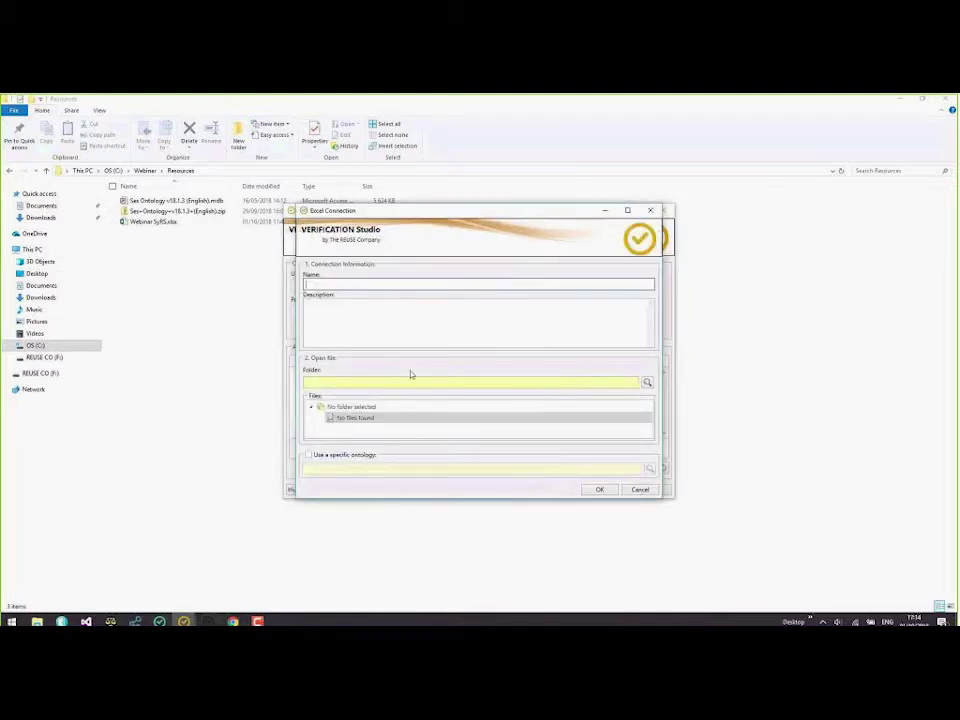
pyautogui.write('Webinar - First steps')
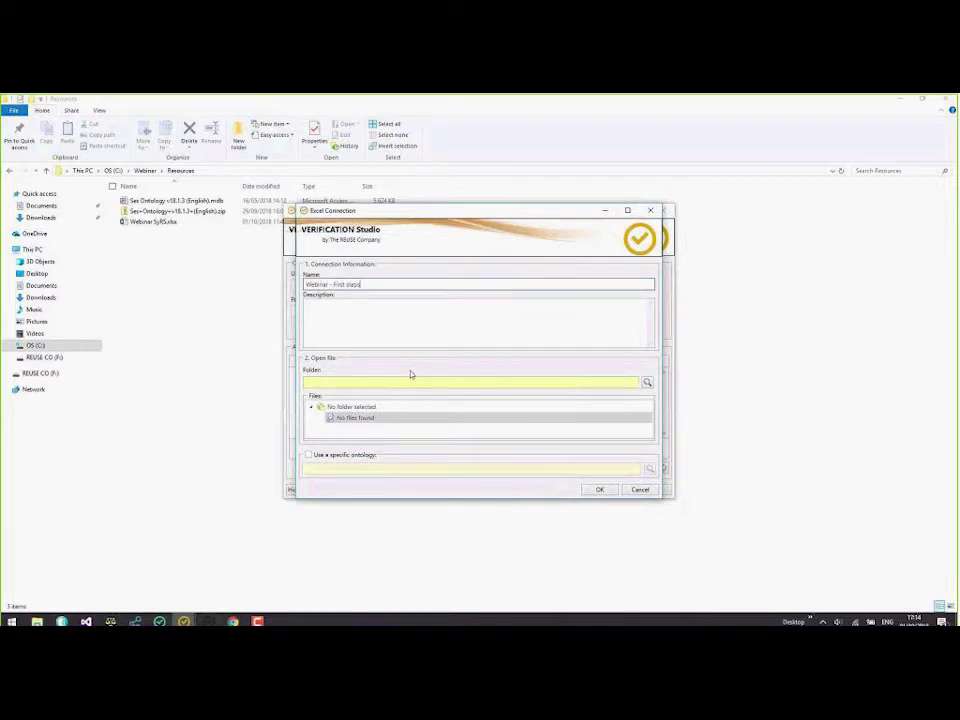
# Set the Excel connection's folder to C:\Webinar\Resources.
pyautogui.click(355, 385)
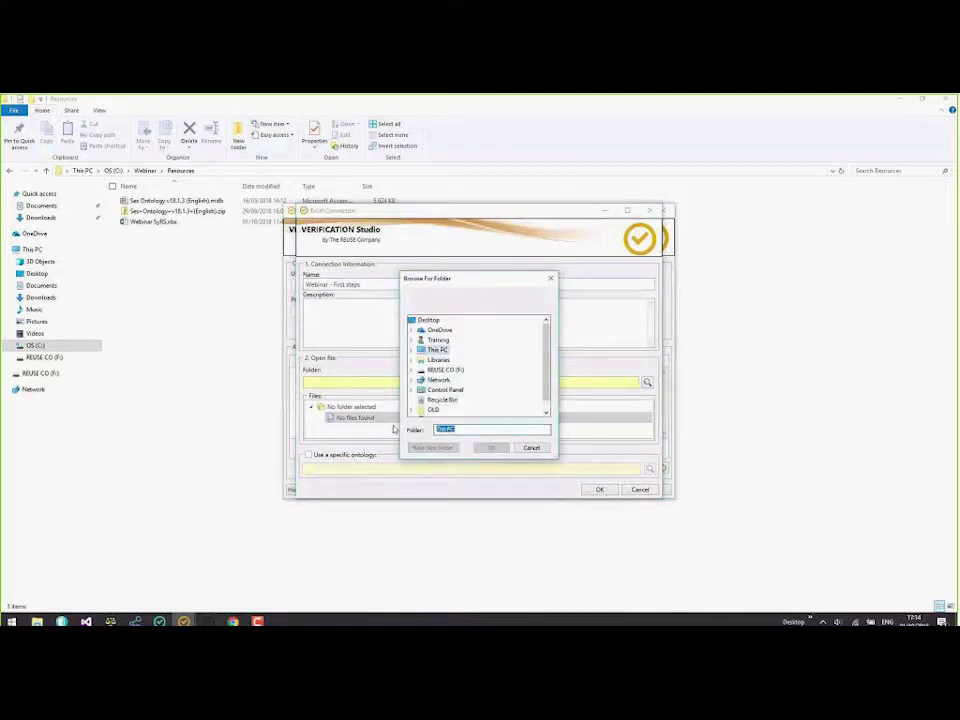
pyautogui.write('C:\\Webinar\\Resources')
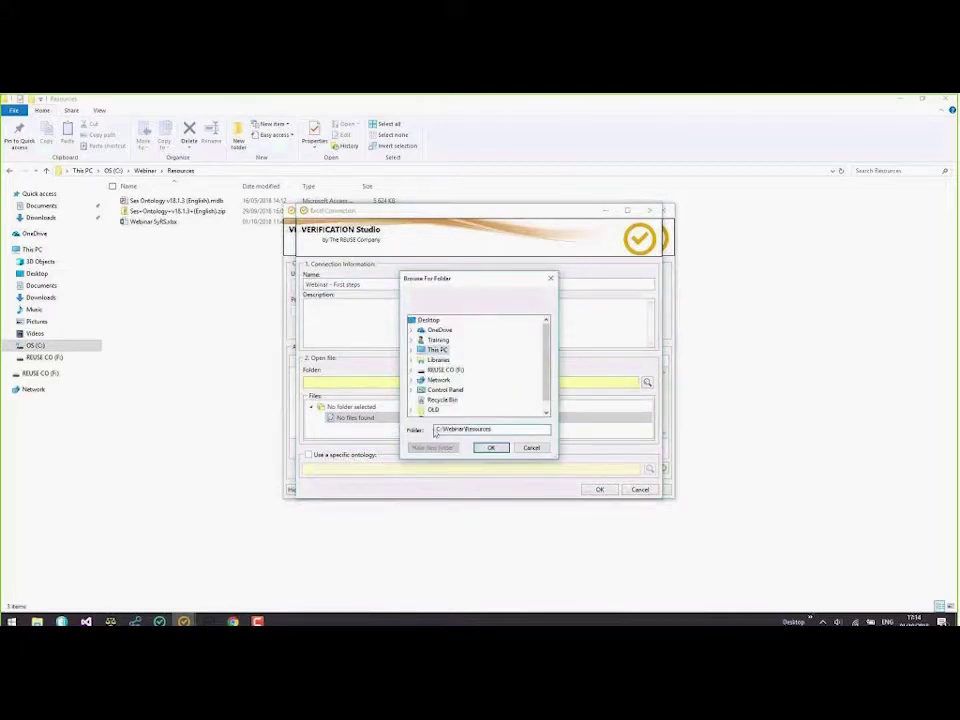
pyautogui.click(491, 447)
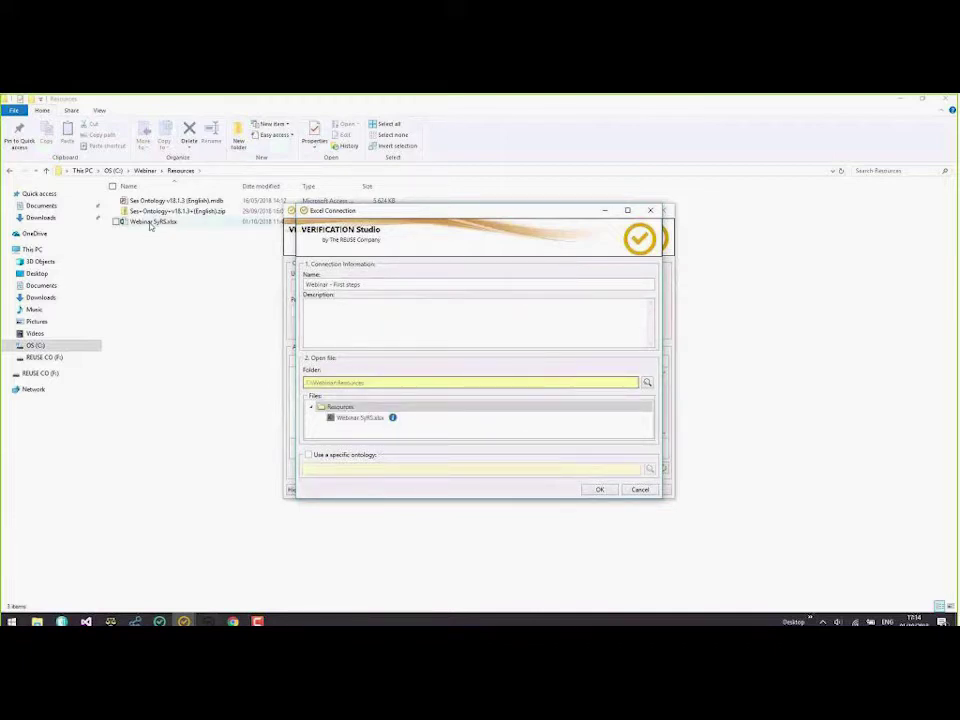
# Start a new column mapping for Webinar SyRS.xlsx and advance to the compulsory requirement columns.
pyautogui.click(370, 421)
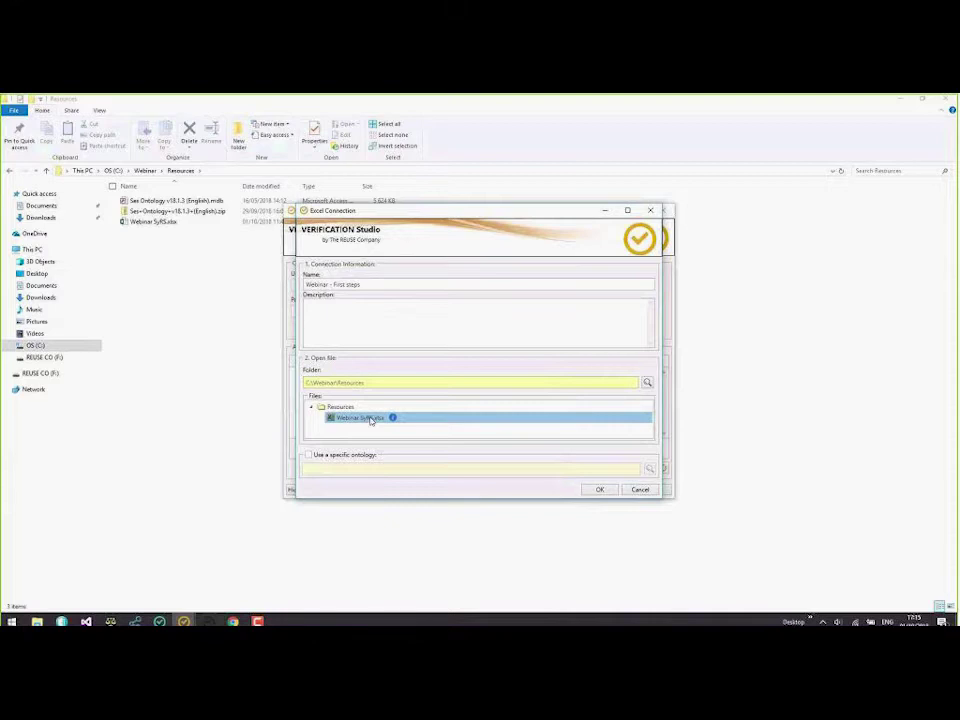
pyautogui.rightClick(372, 421)
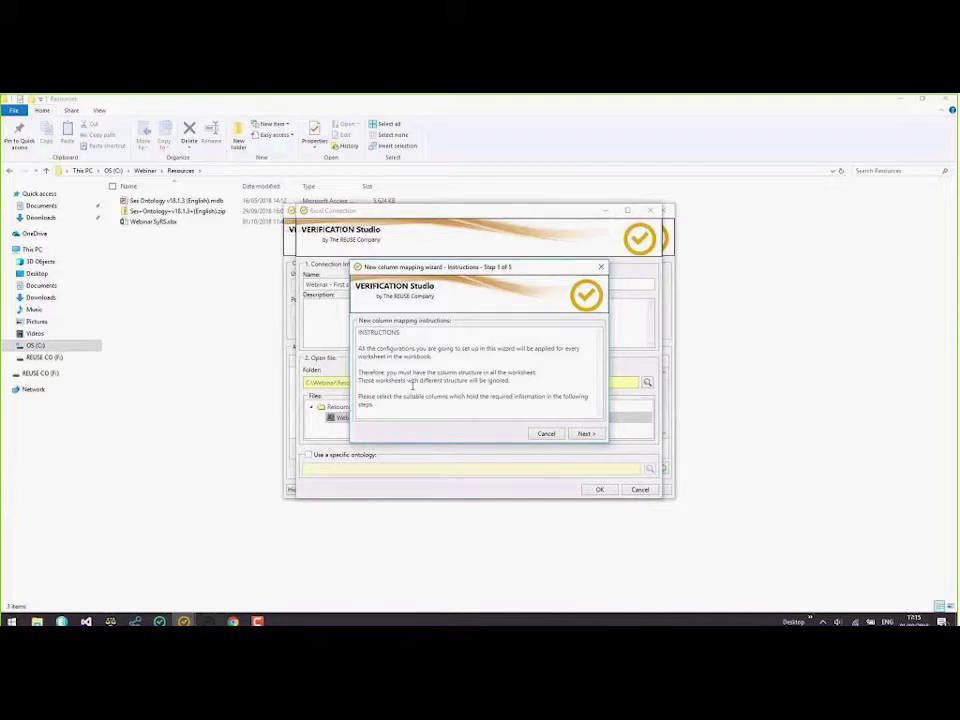
pyautogui.click(584, 433)
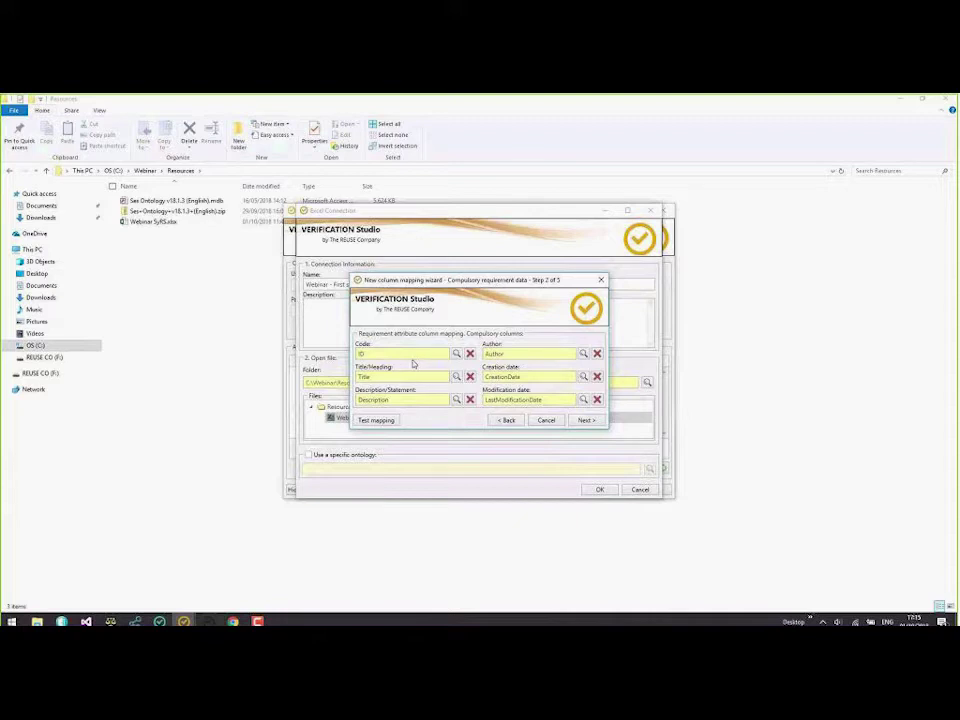
# Browse the workbook columns available for a compulsory attribute, and close the column selector without choosing one.
pyautogui.click(455, 376)
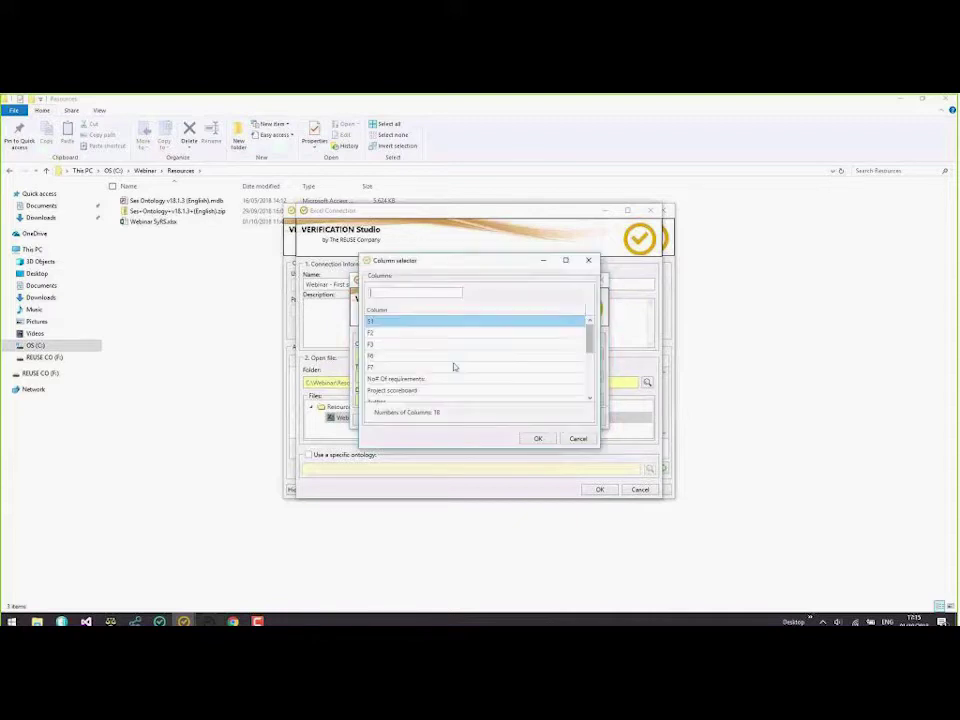
pyautogui.scroll(-3, 440, 377)
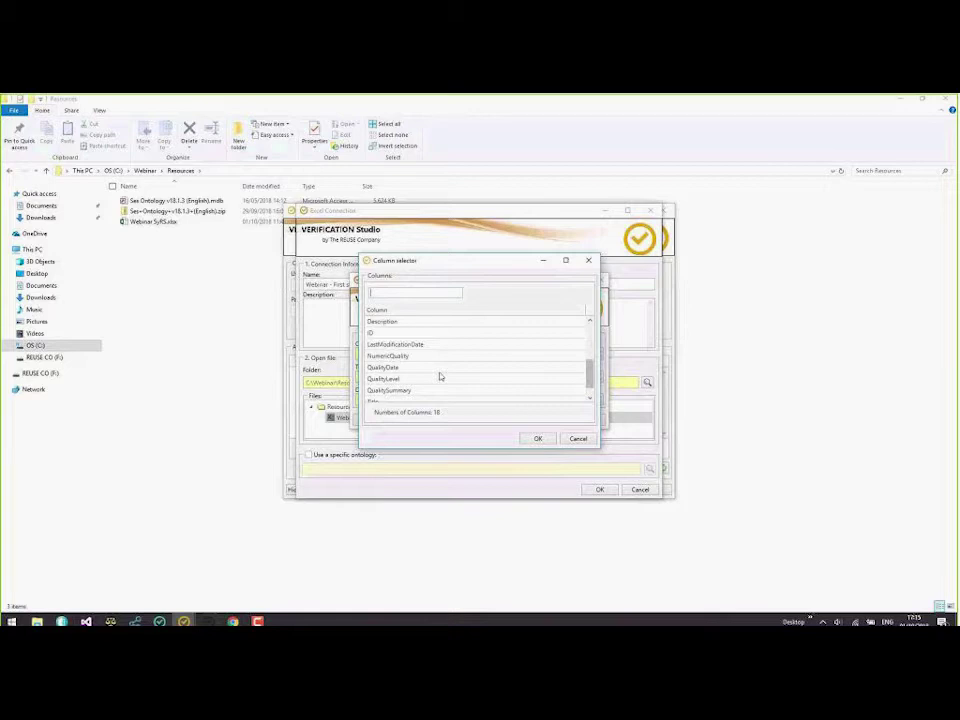
pyautogui.scroll(-2, 439, 364)
pyautogui.click(578, 438)
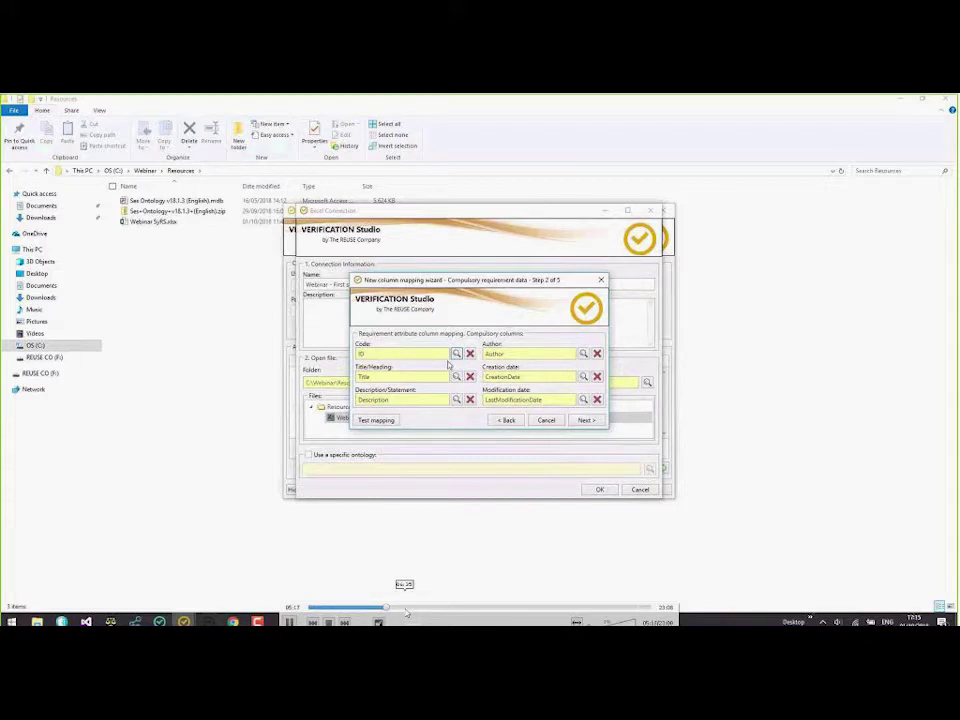
pyautogui.click(404, 607)
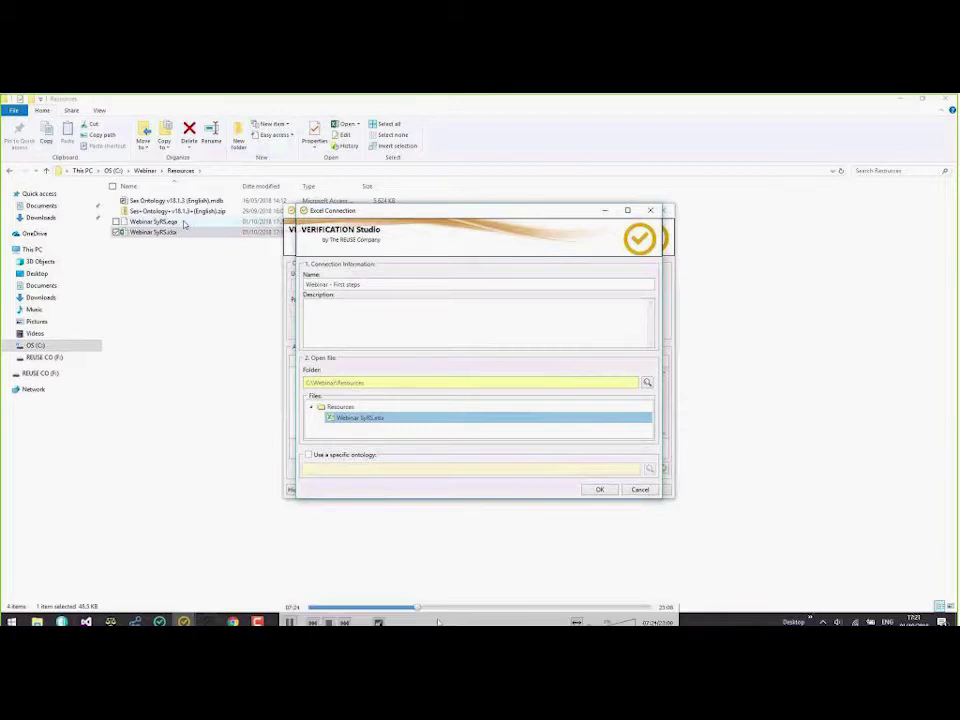
pyautogui.click(426, 608)
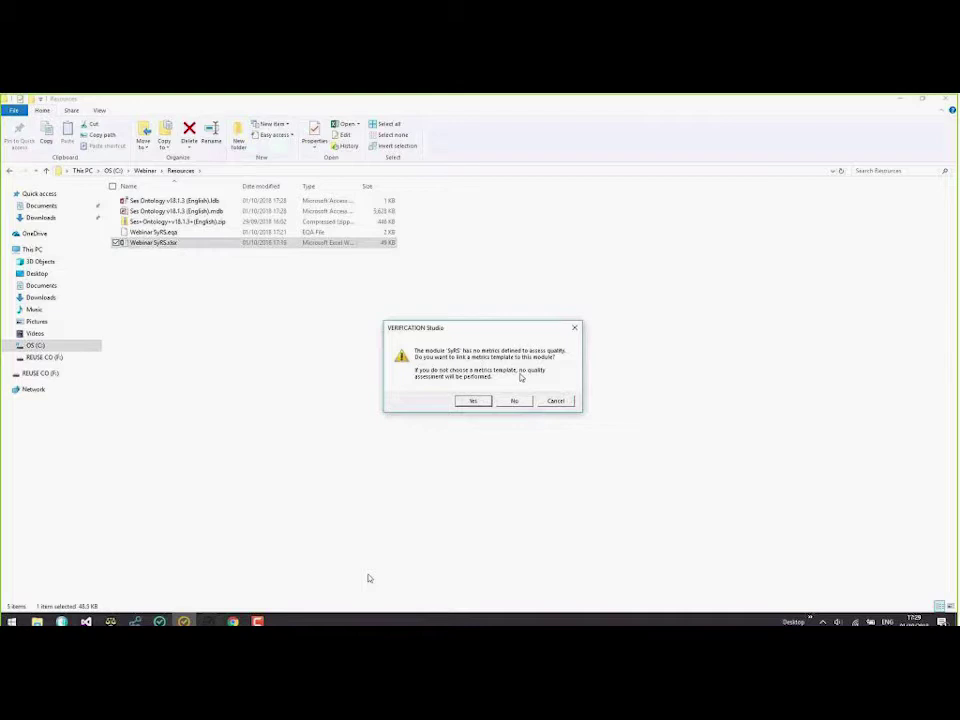
# Link the TRC Metrics Configuration template to the SyRS module and maximize the requirements window.
pyautogui.click(474, 401)
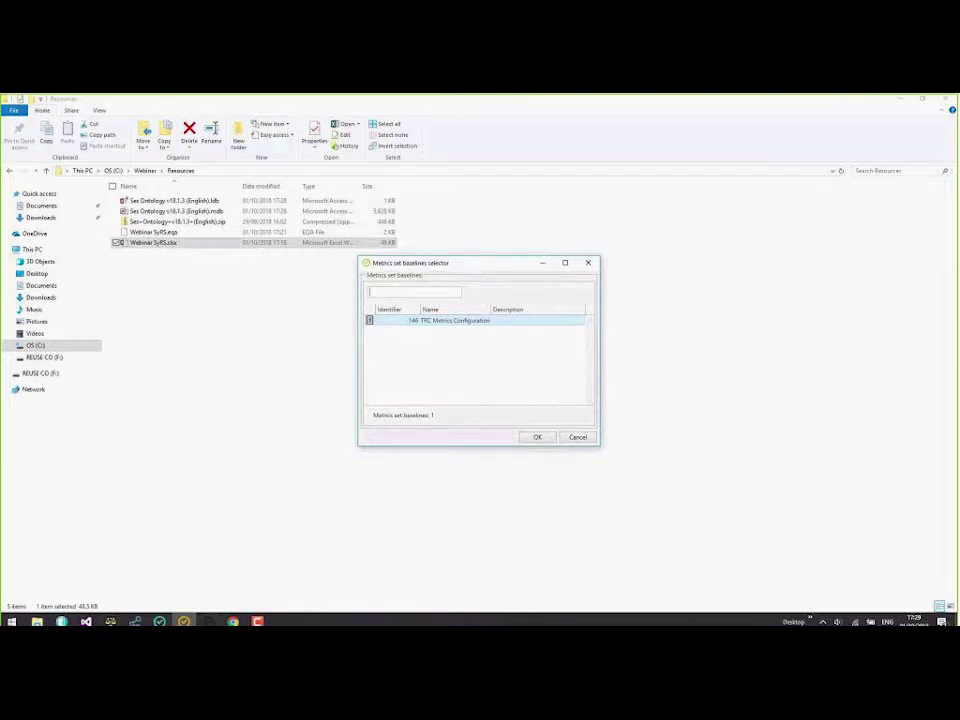
pyautogui.click(536, 438)
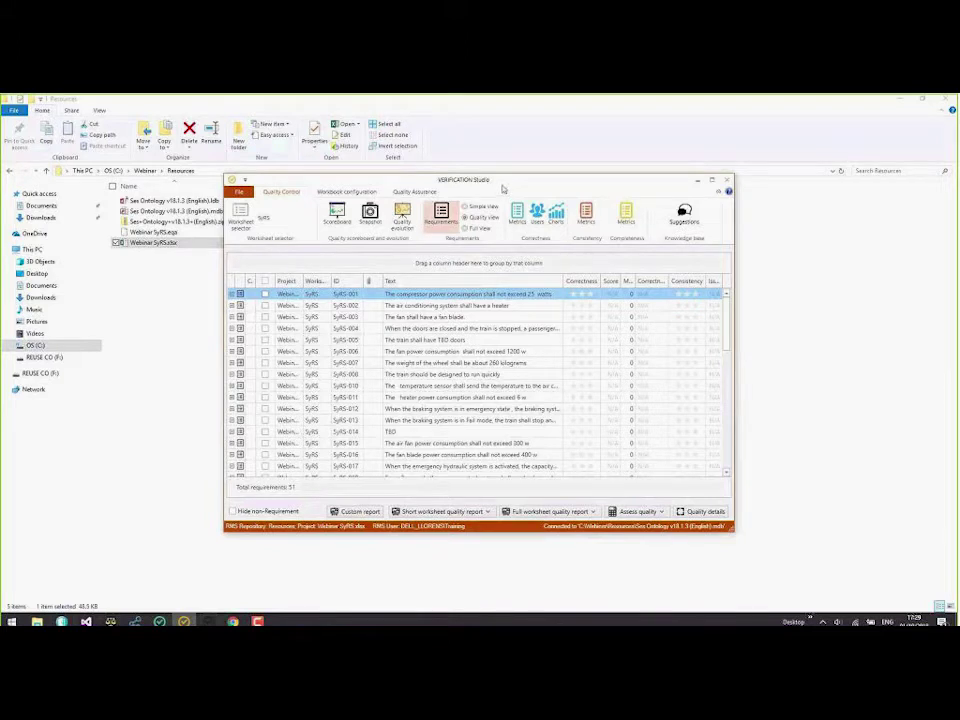
pyautogui.moveTo(503, 188); pyautogui.dragTo(275, 104)
pyautogui.press('super+Up')
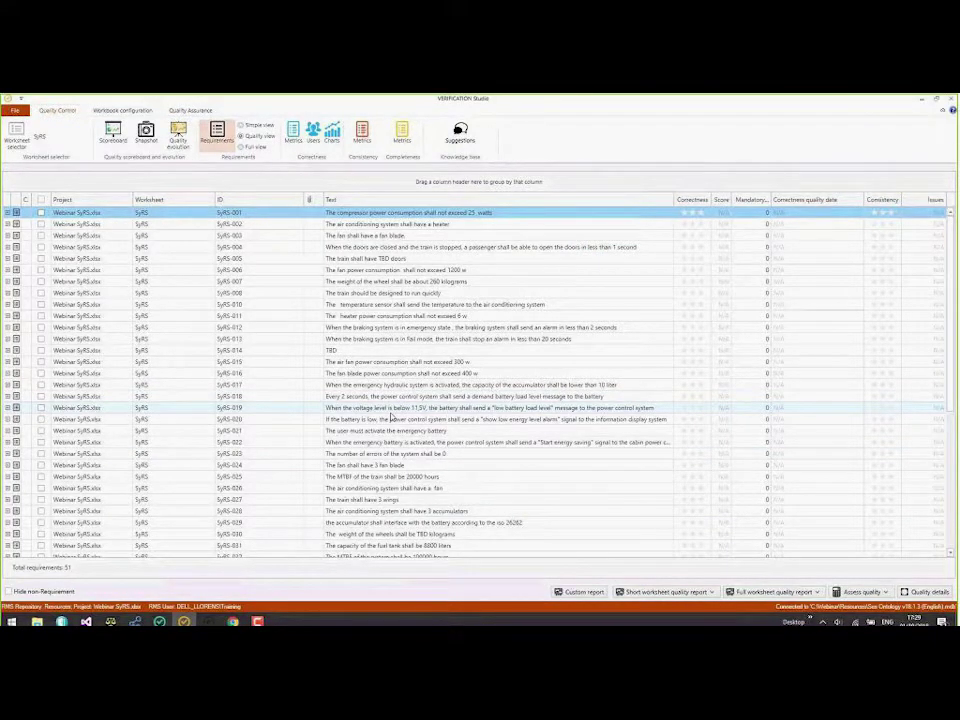
# Open the TRC Metrics Configuration baseline in a maximized window and filter its correctness metrics to the enabled ones.
pyautogui.click(184, 110)
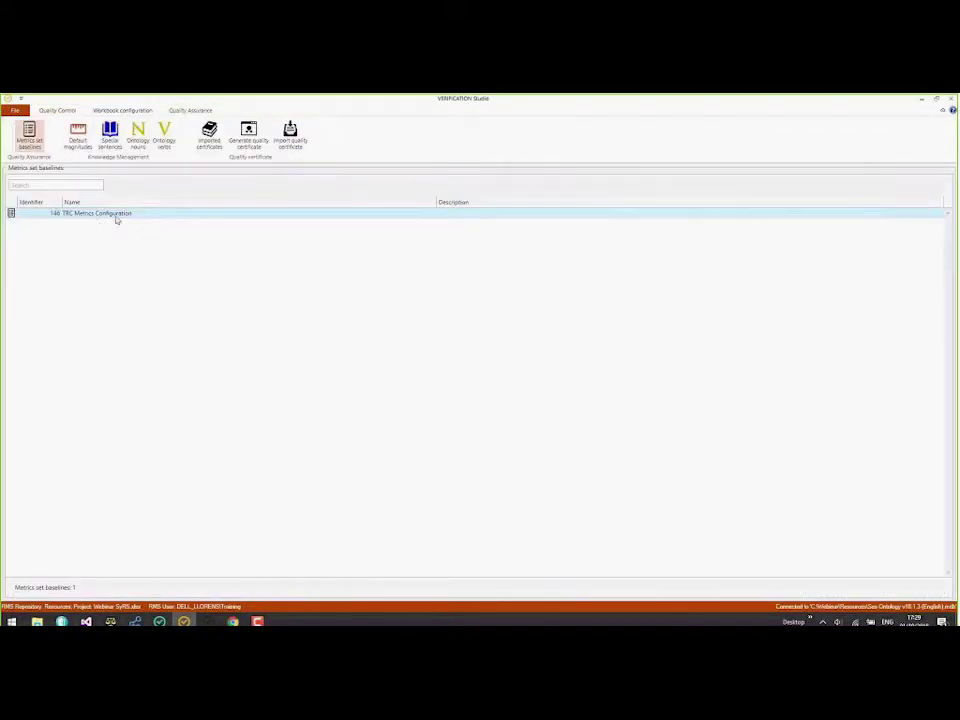
pyautogui.doubleClick(115, 215)
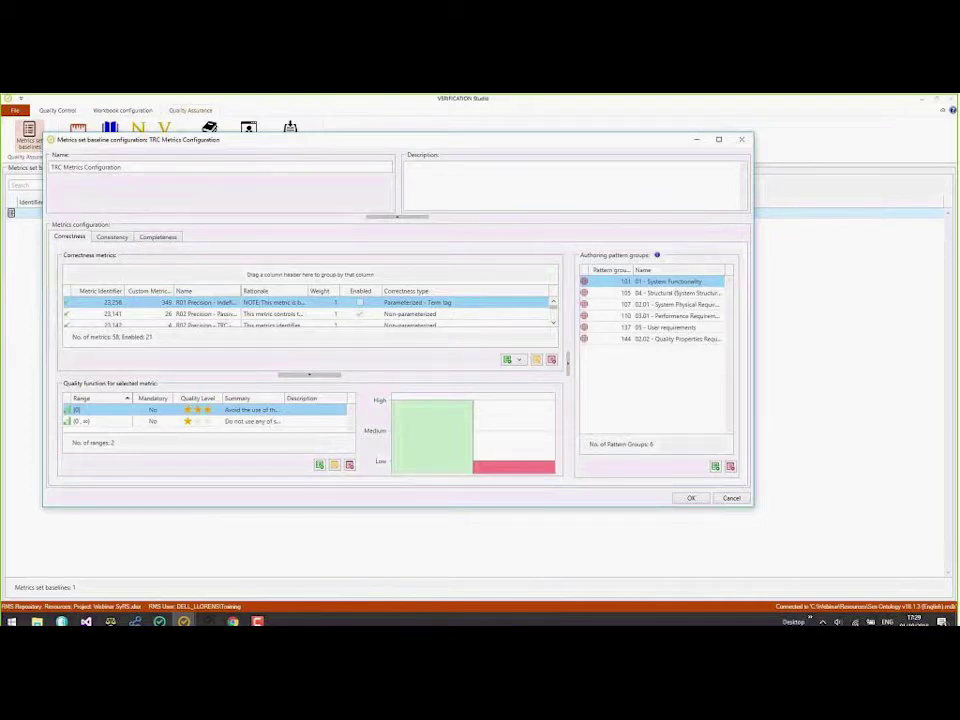
pyautogui.press('super+Up')
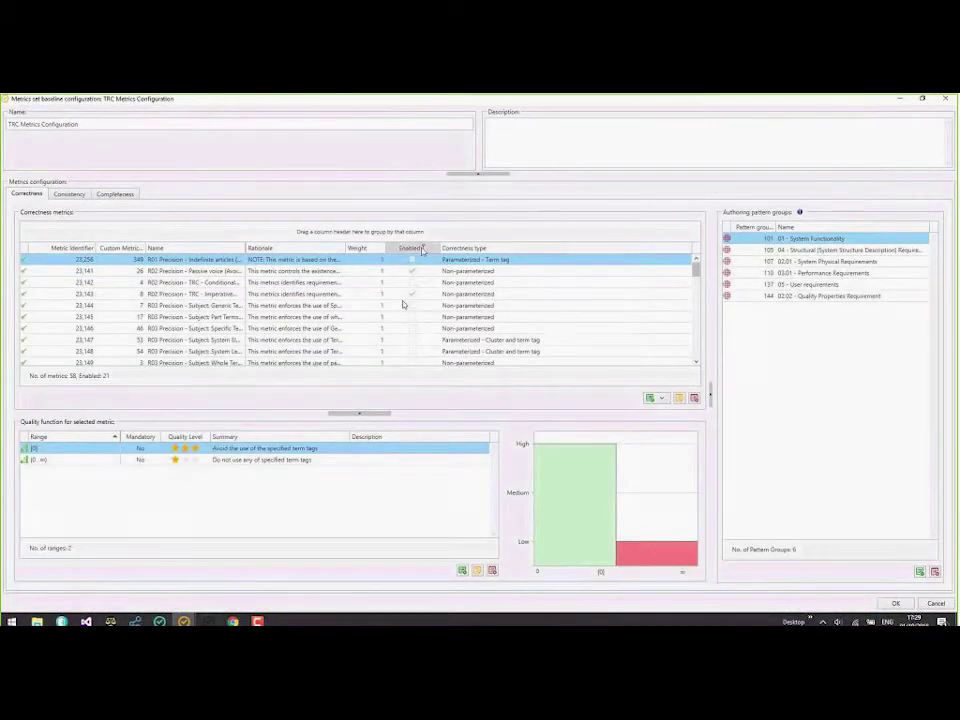
pyautogui.click(424, 248)
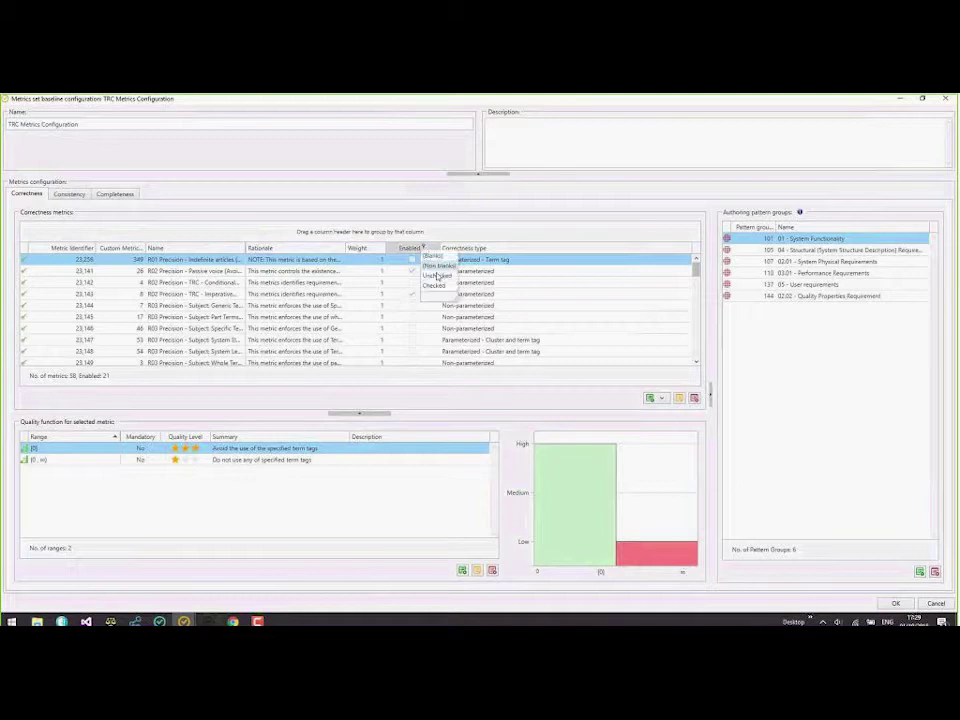
pyautogui.click(428, 266)
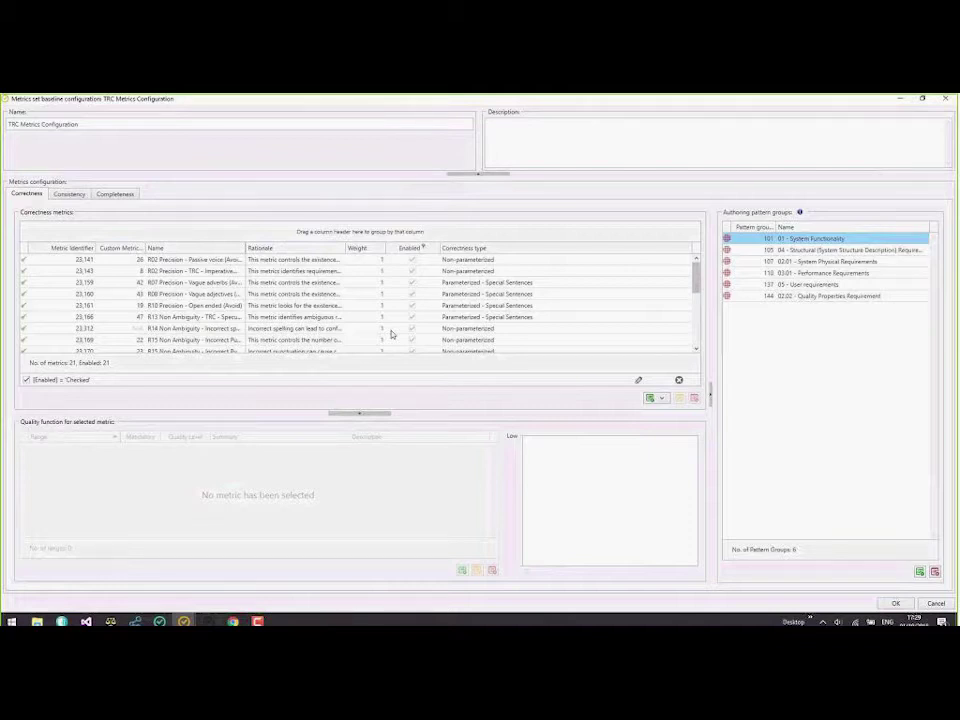
# Review the baseline's consistency and completeness metrics, return to its correctness metrics, and close the configuration without saving.
pyautogui.click(70, 194)
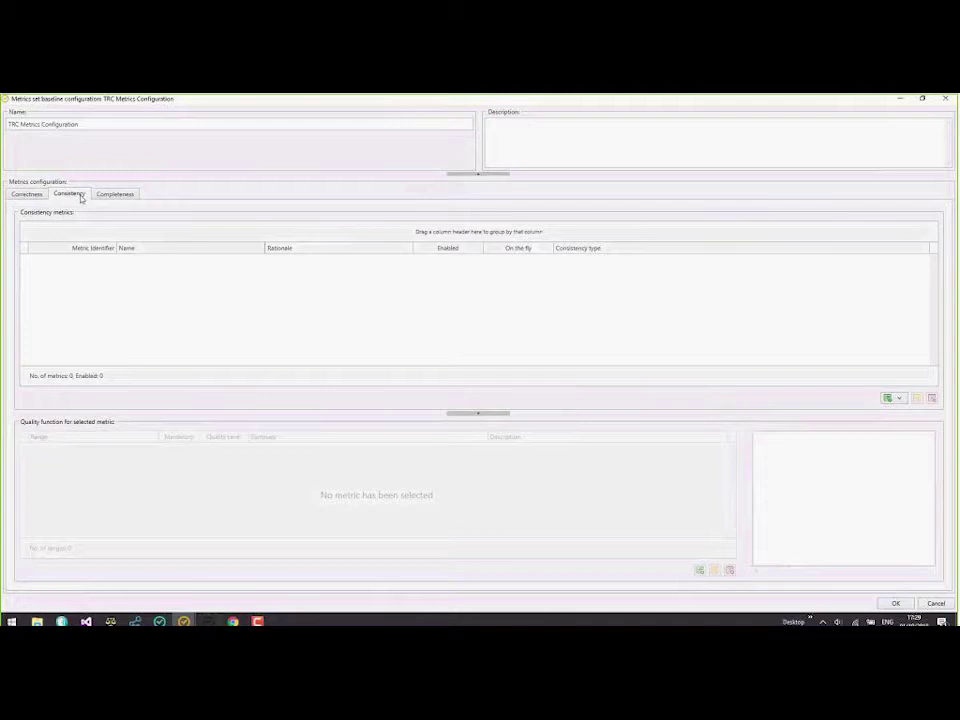
pyautogui.click(118, 194)
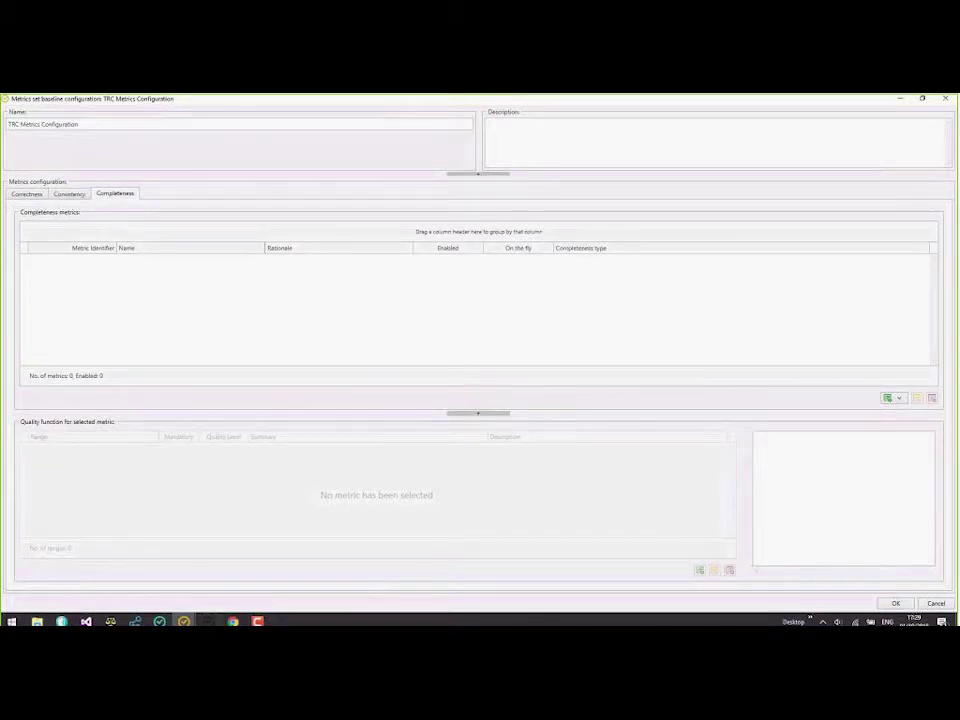
pyautogui.click(27, 194)
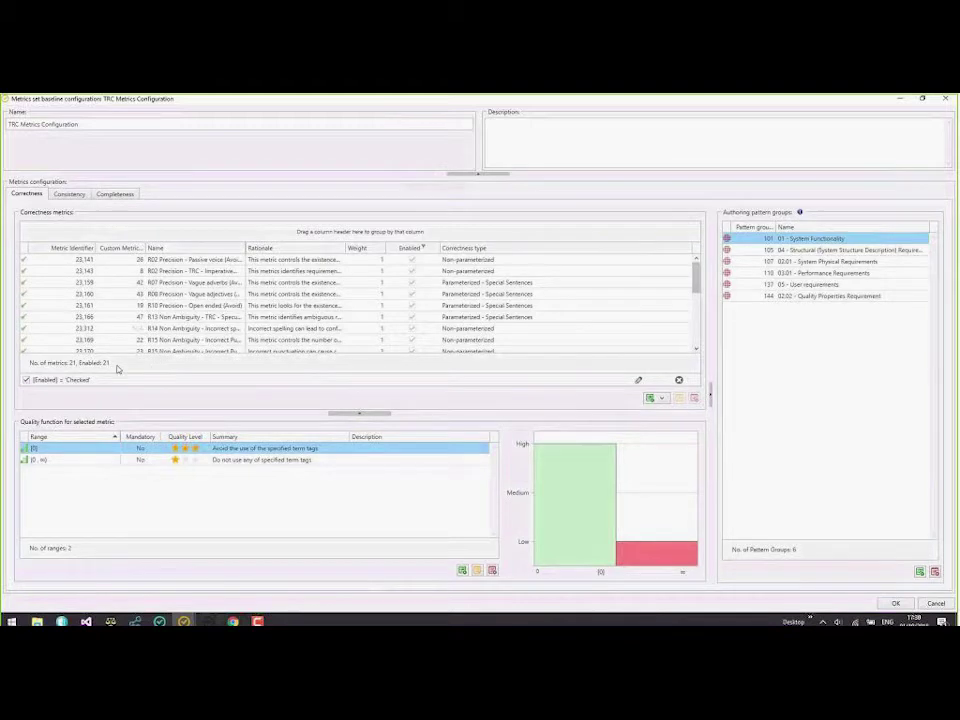
pyautogui.click(937, 604)
# In the SyRS worksheet properties, exclude the requirement title from the assessment and enable saving the quality assessment in Excel.
pyautogui.click(57, 110)
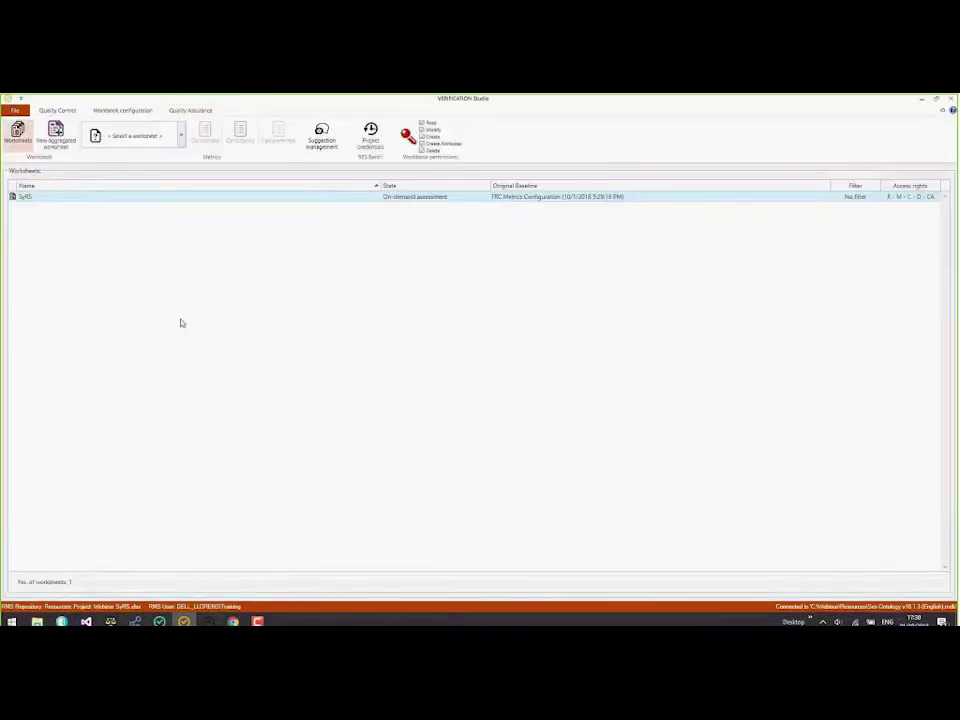
pyautogui.doubleClick(54, 198)
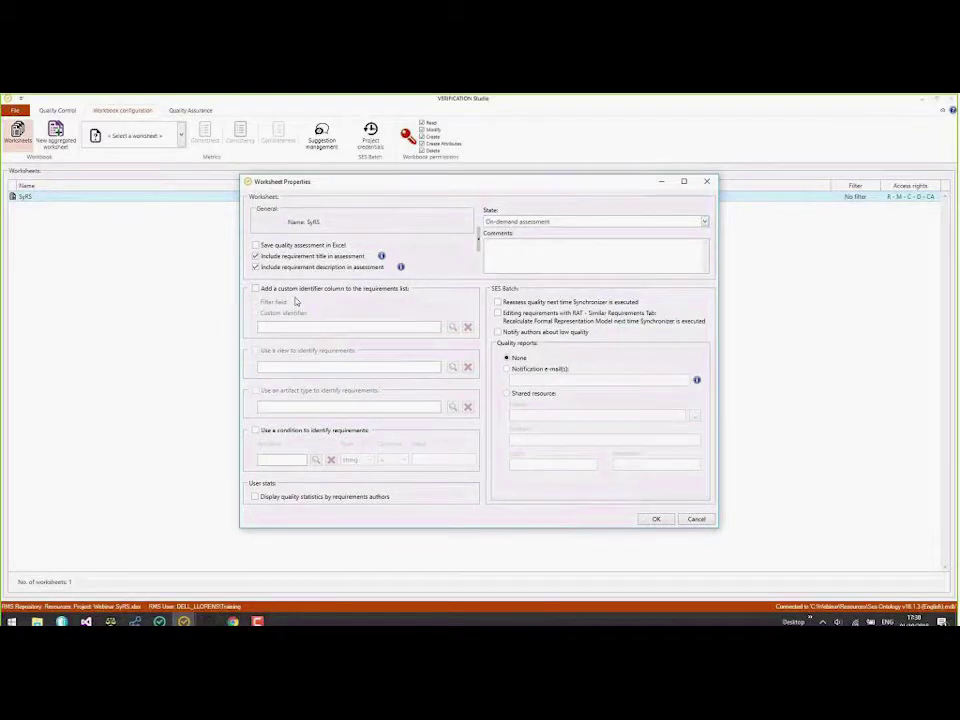
pyautogui.click(255, 256)
pyautogui.click(255, 245)
pyautogui.click(659, 521)
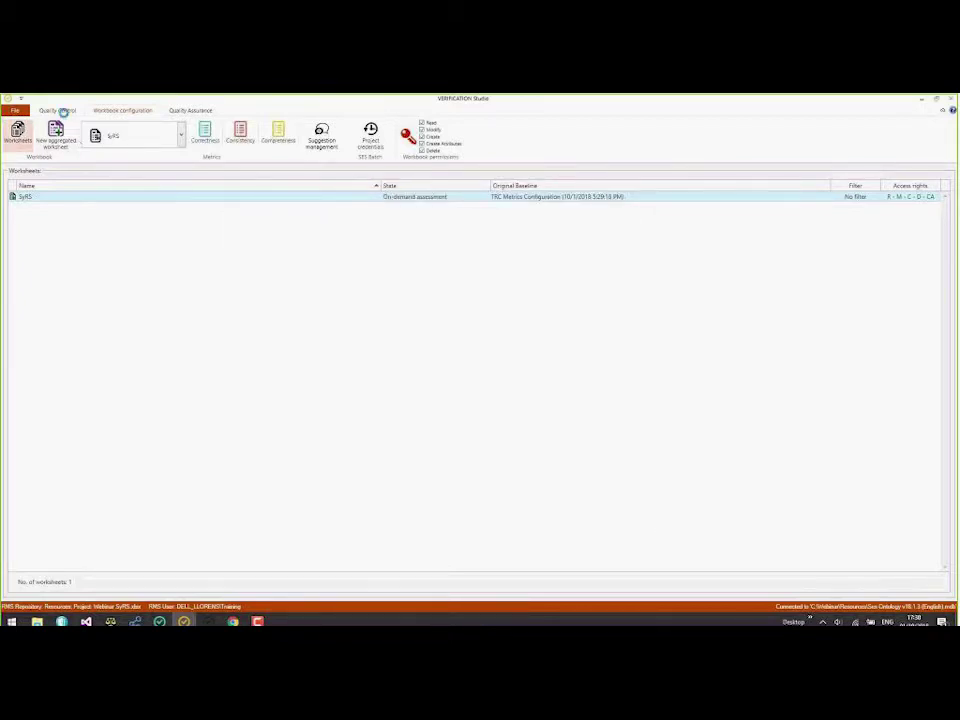
# Run the quality assessment for all requirements in the SyRS specification.
pyautogui.click(61, 110)
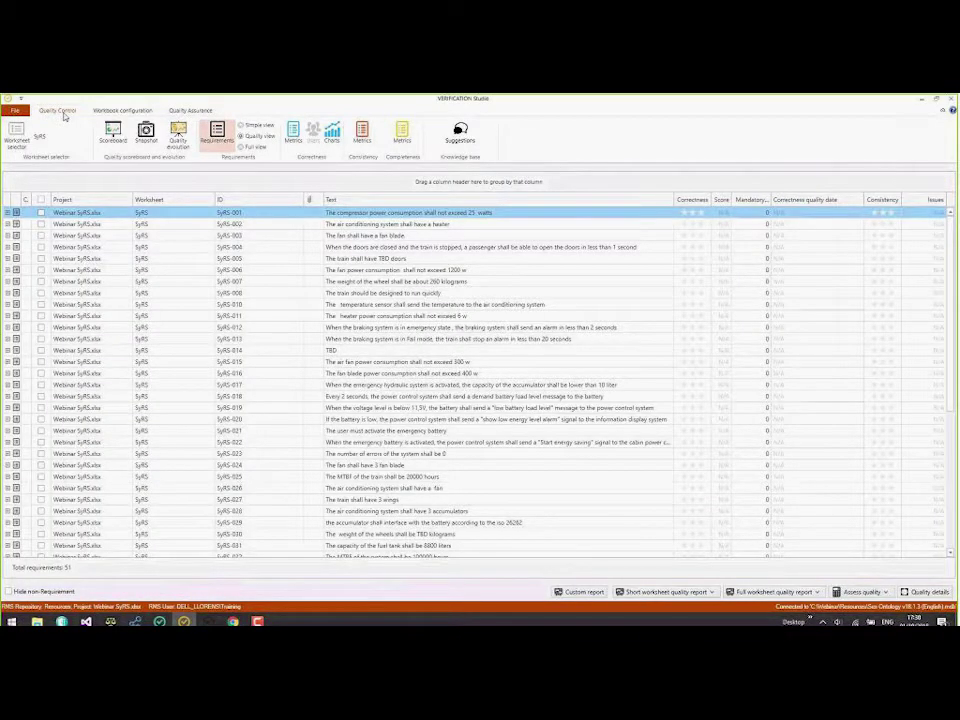
pyautogui.click(845, 593)
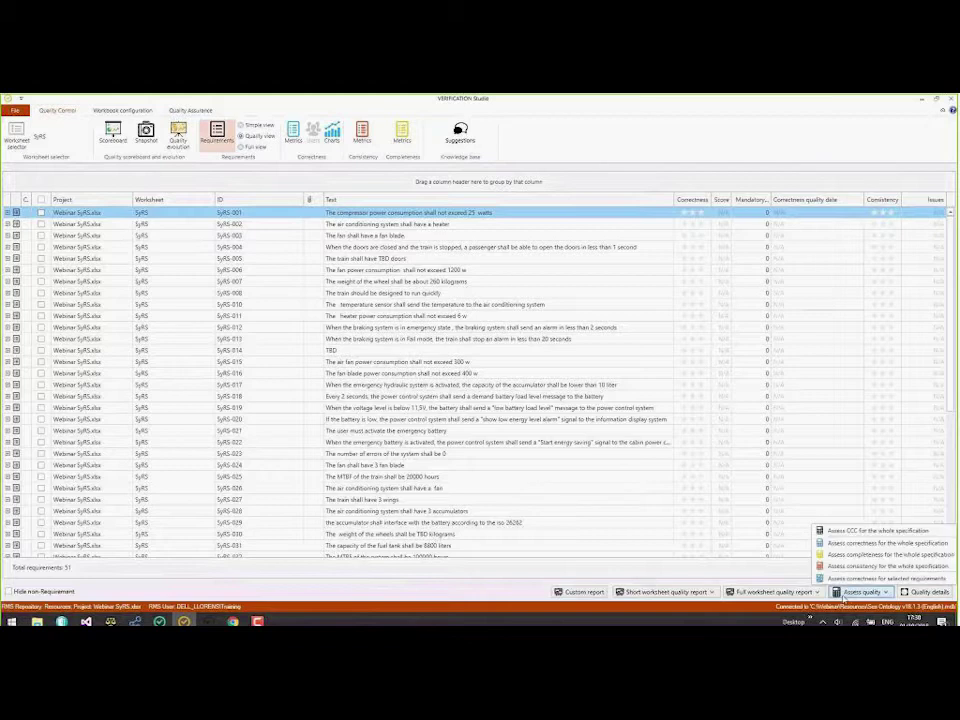
pyautogui.click(840, 536)
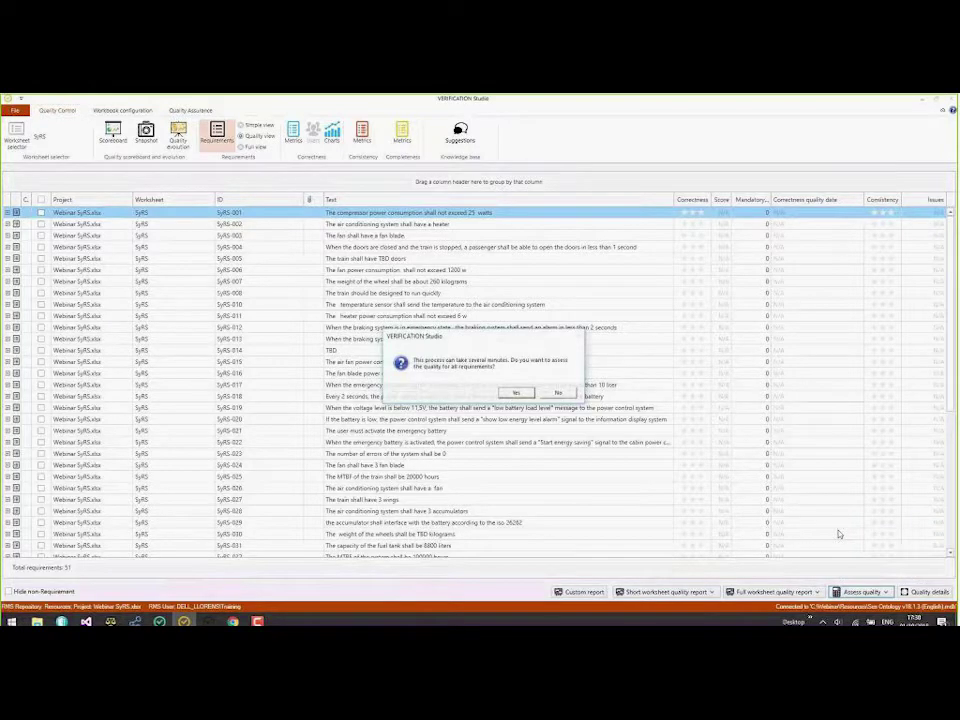
pyautogui.click(519, 393)
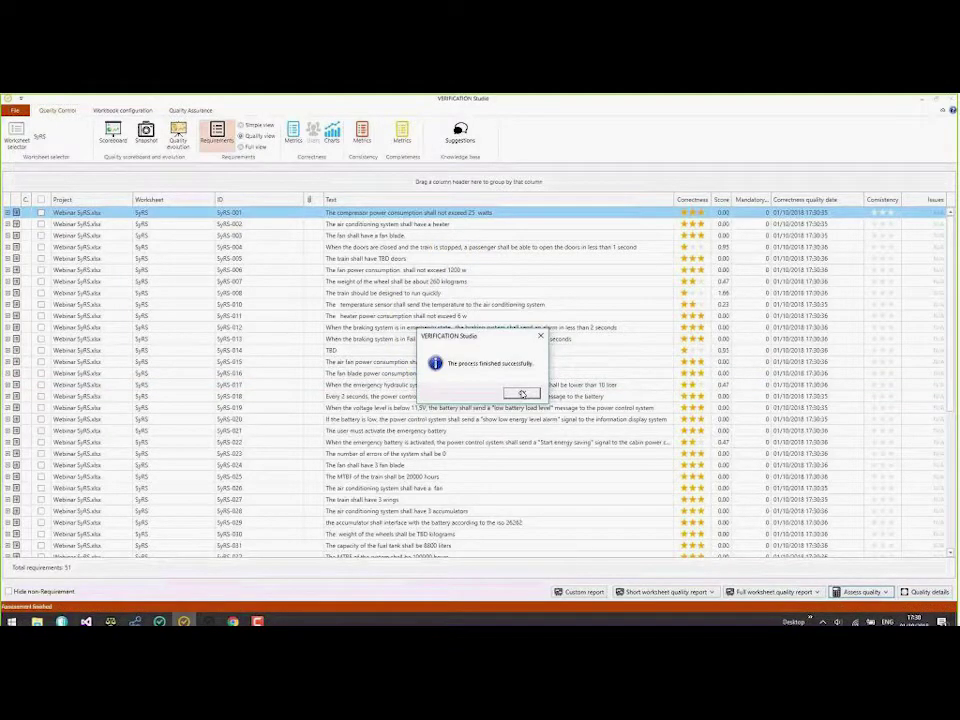
pyautogui.click(521, 393)
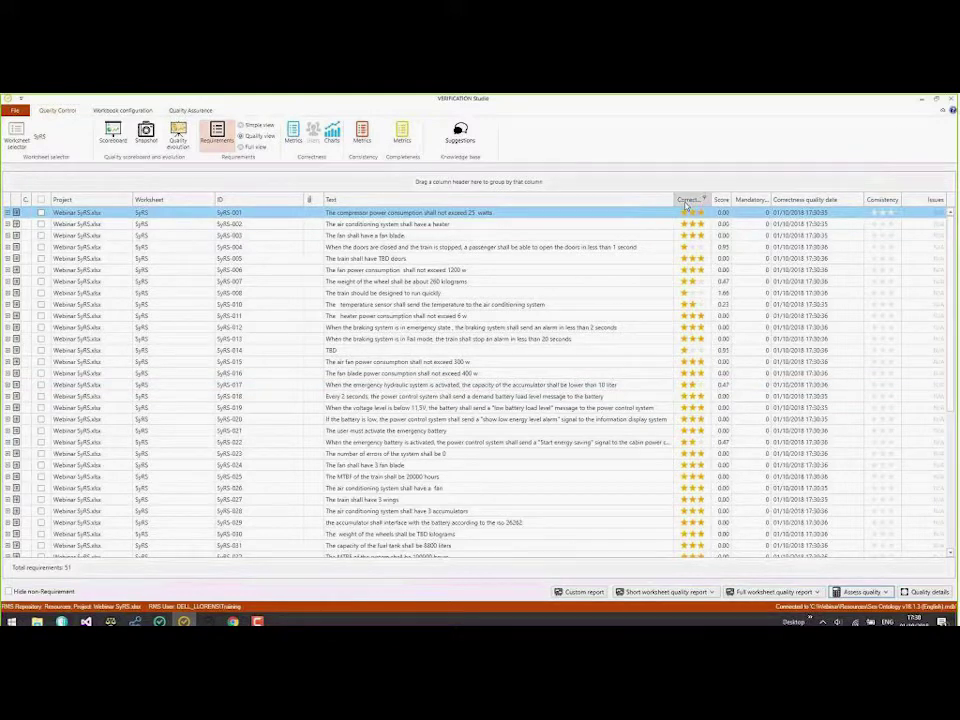
# Sort the assessed requirements by correctness from highest to lowest rating and review those with the lowest ratings.
pyautogui.click(687, 201)
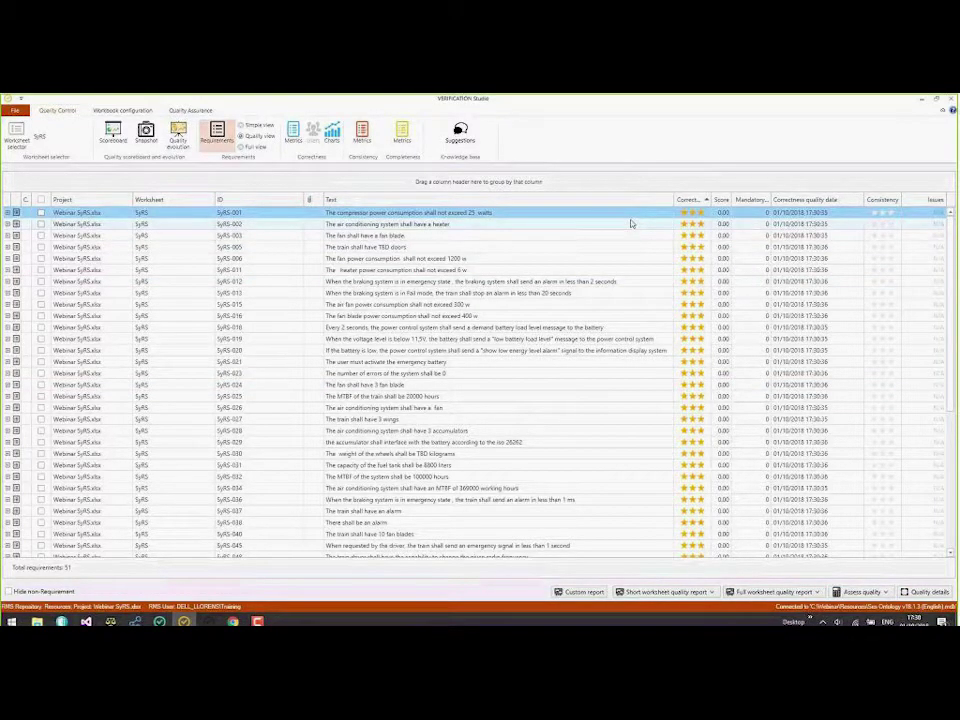
pyautogui.click(686, 201)
pyautogui.click(686, 202)
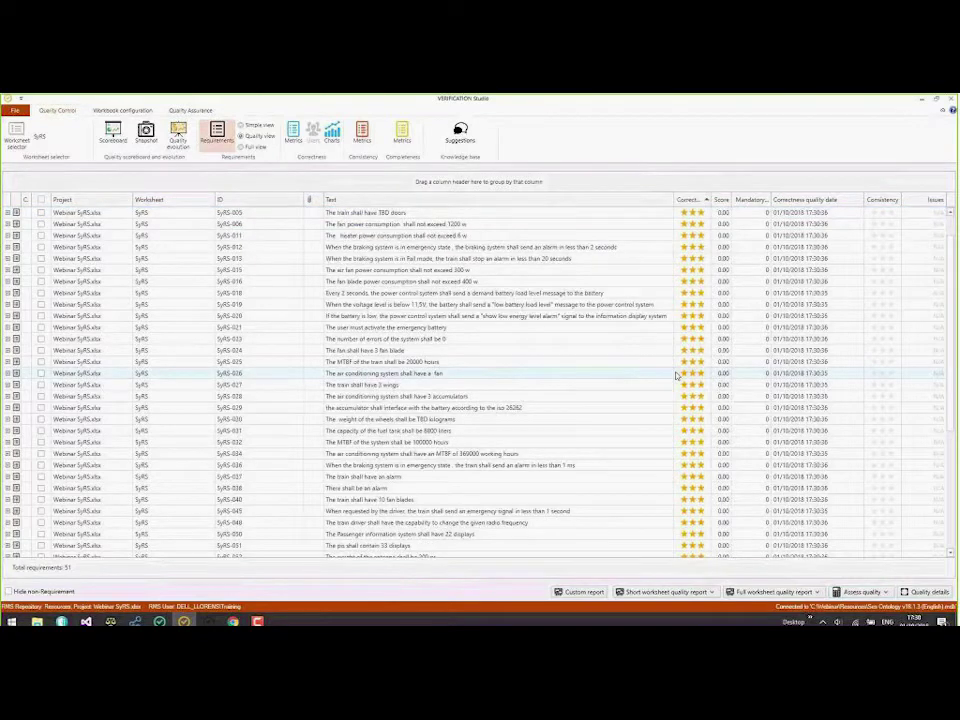
pyautogui.scroll(-4, 676, 375)
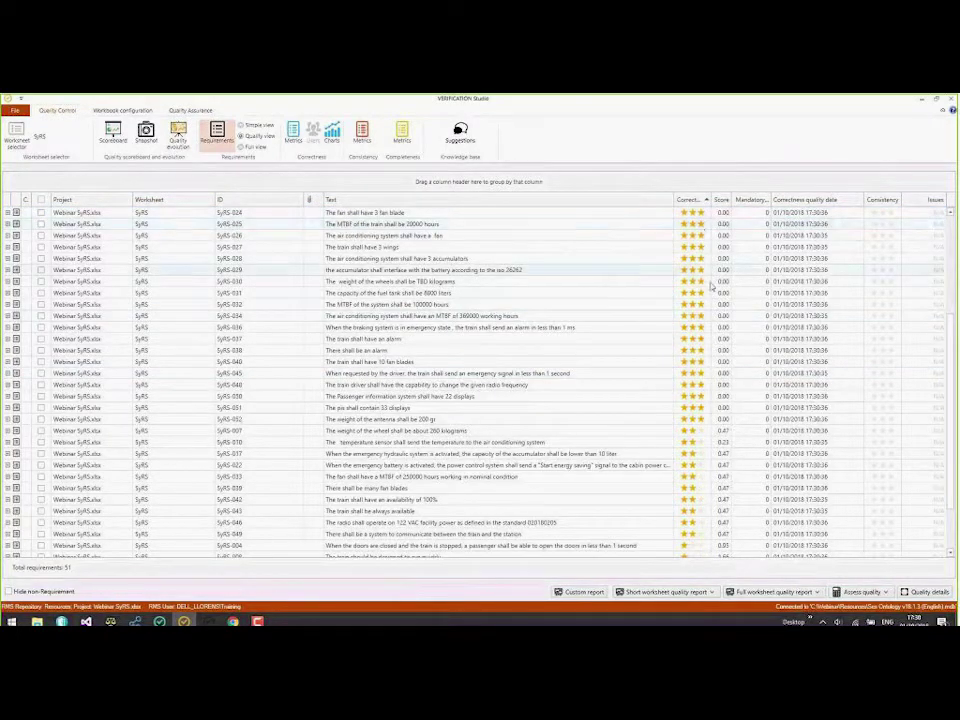
pyautogui.scroll(-2, 690, 430)
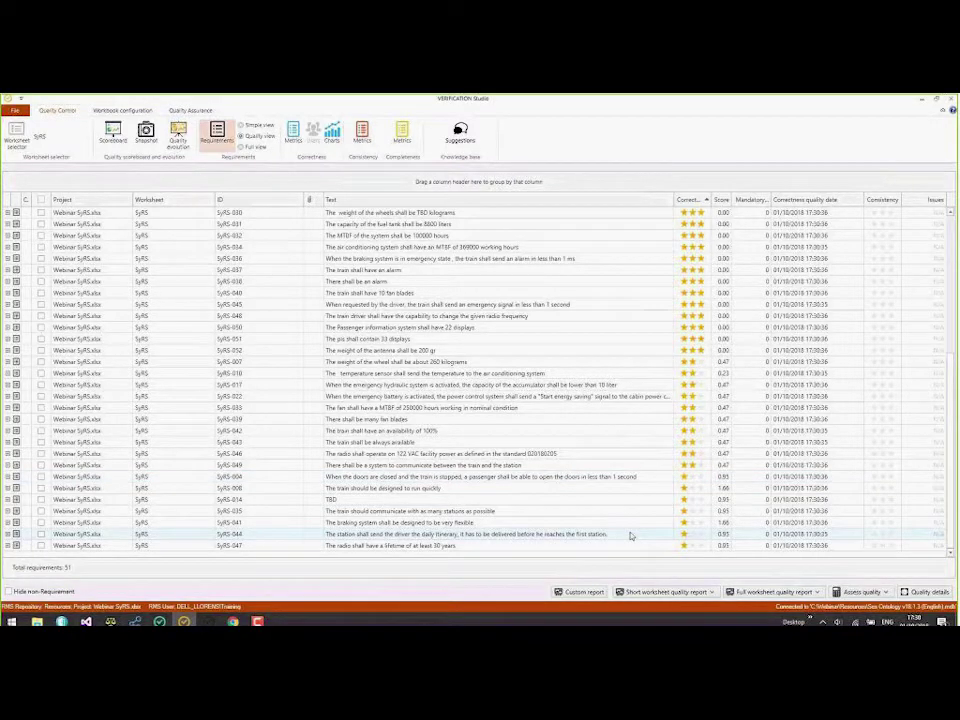
# Inspect the passive voice and imprecise quantifiers findings for requirement SyRS-041, and close it without saving.
pyautogui.moveTo(684, 528)
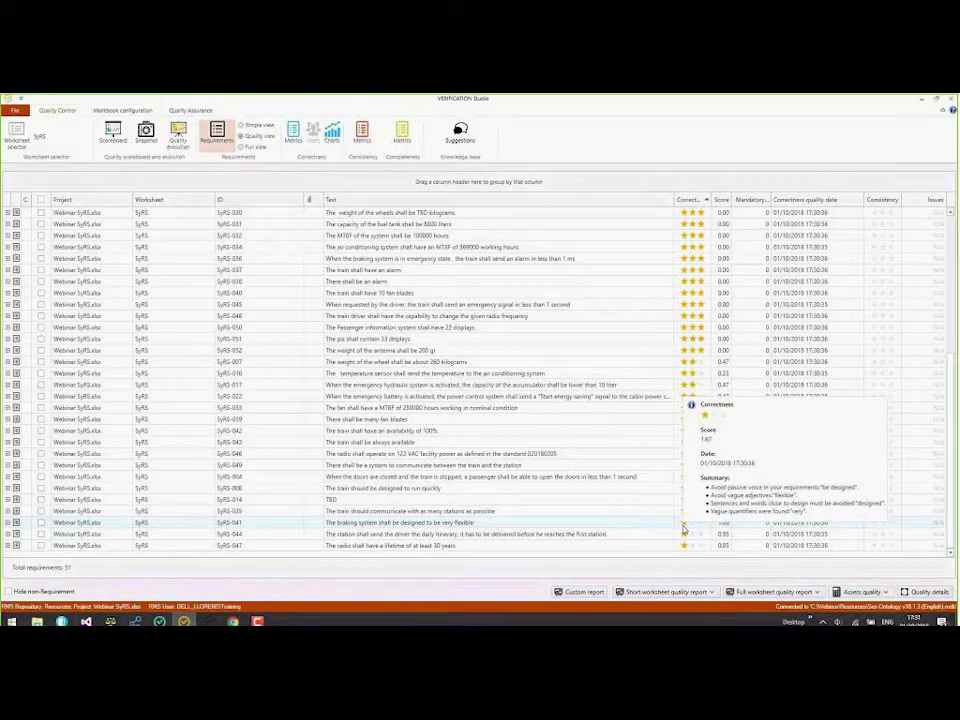
pyautogui.click(683, 524)
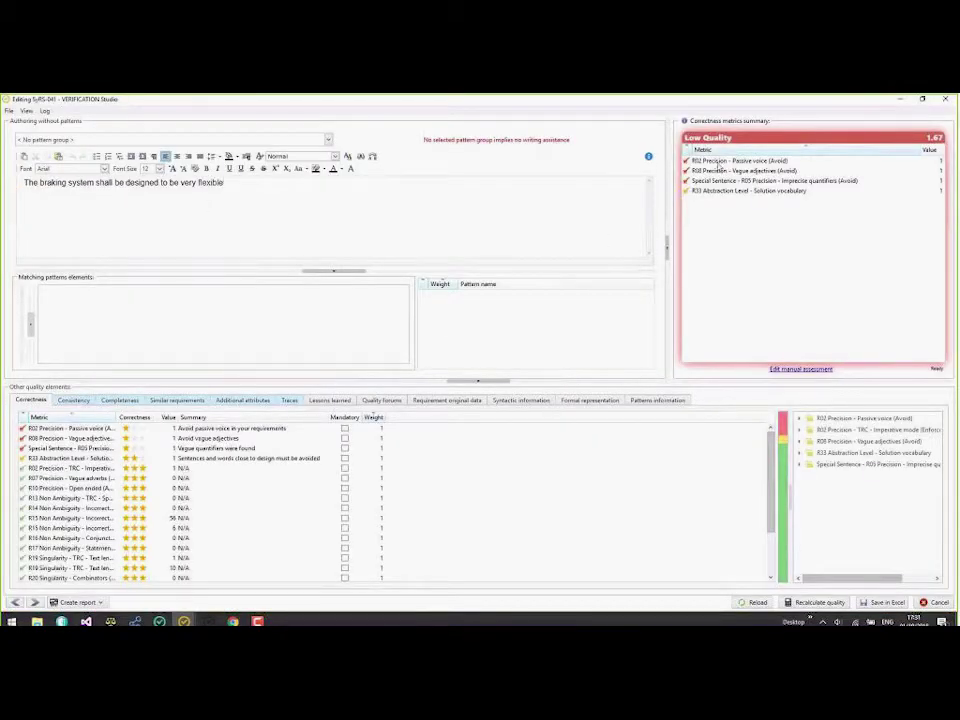
pyautogui.click(718, 161)
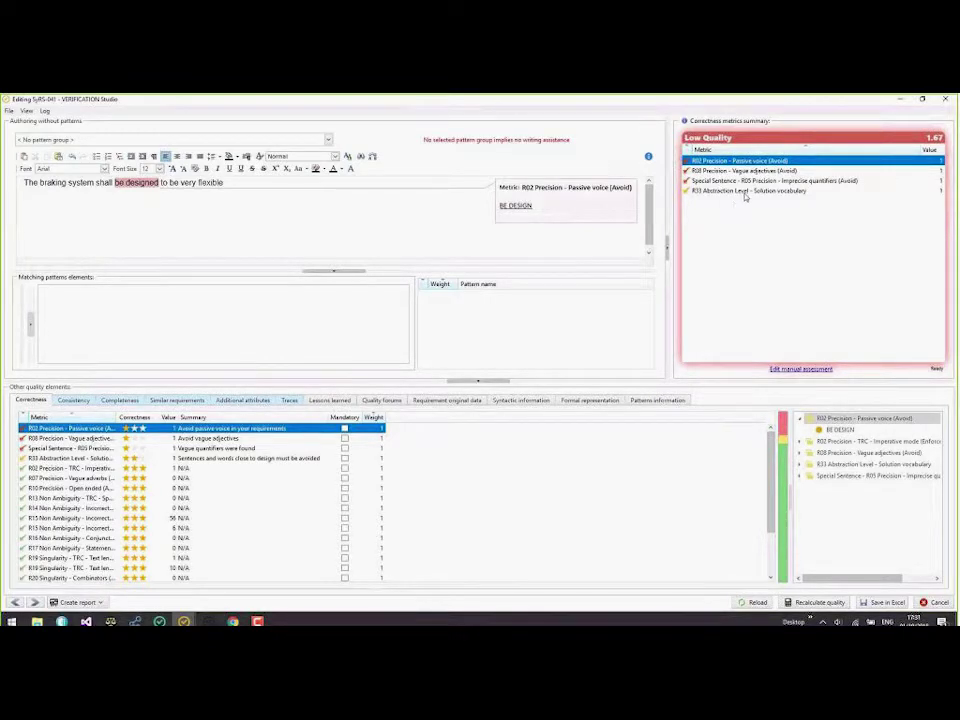
pyautogui.click(750, 181)
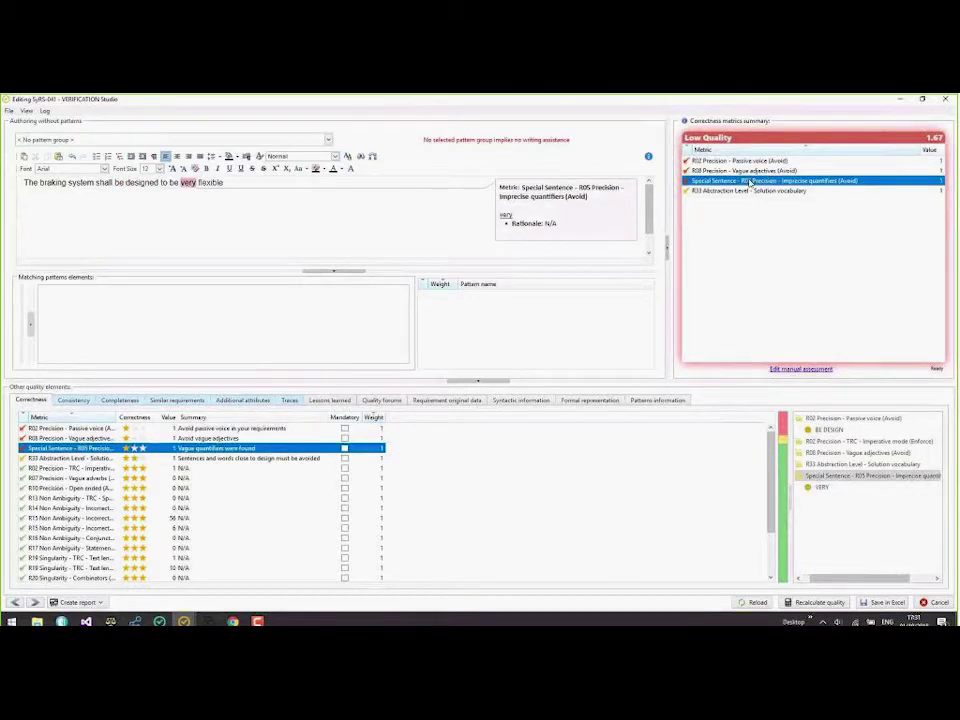
pyautogui.moveTo(553, 206)
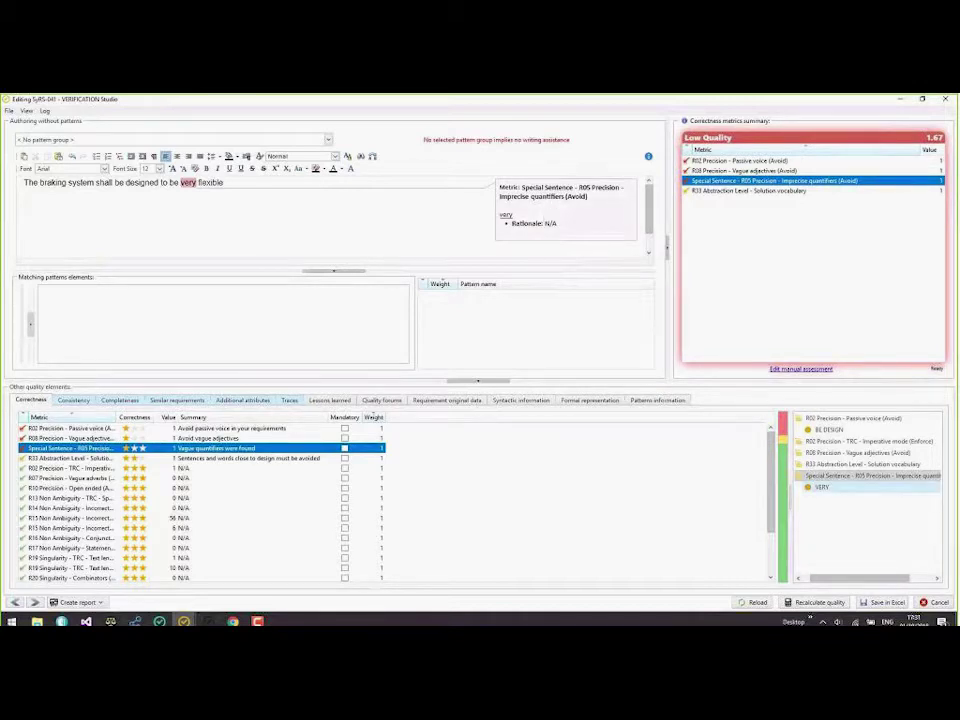
pyautogui.click(937, 602)
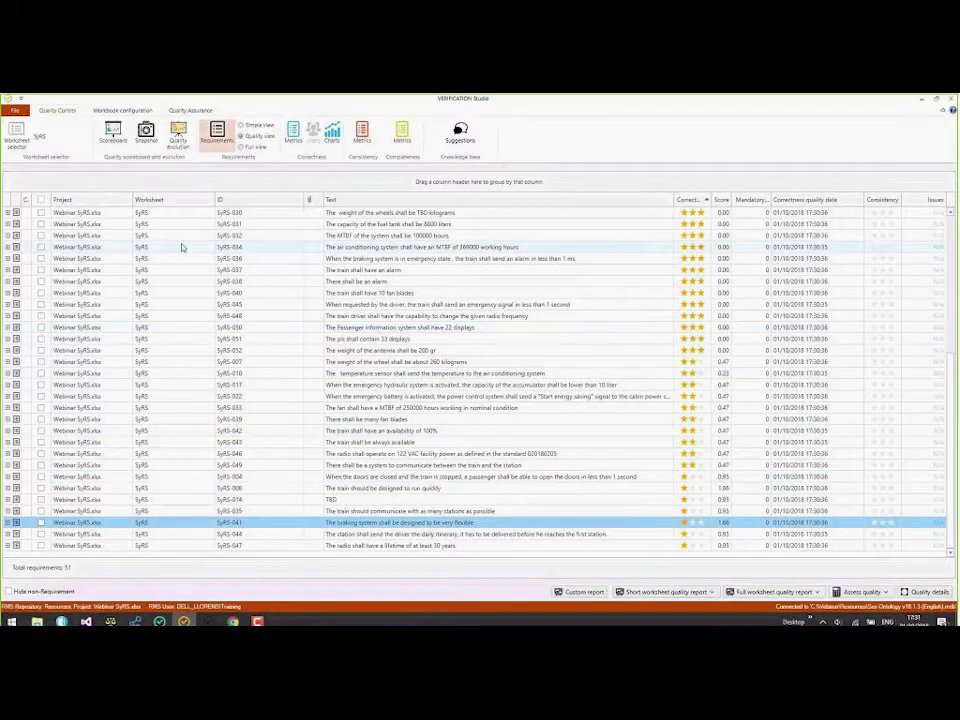
# Create a quality snapshot named First snapshot.
pyautogui.click(144, 138)
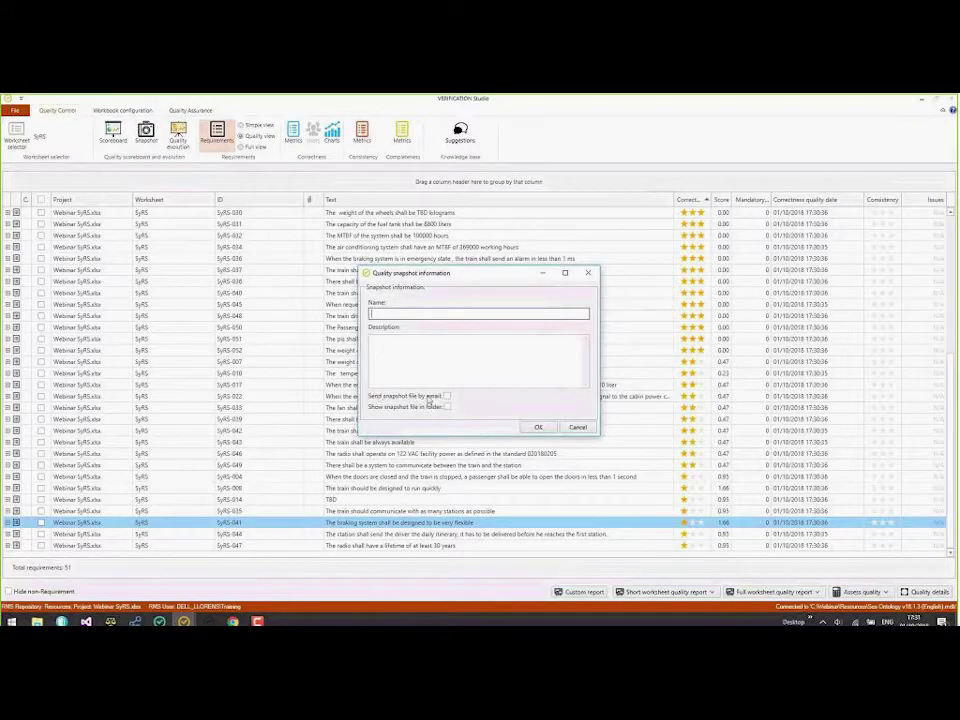
pyautogui.write('First snapshot')
pyautogui.click(536, 428)
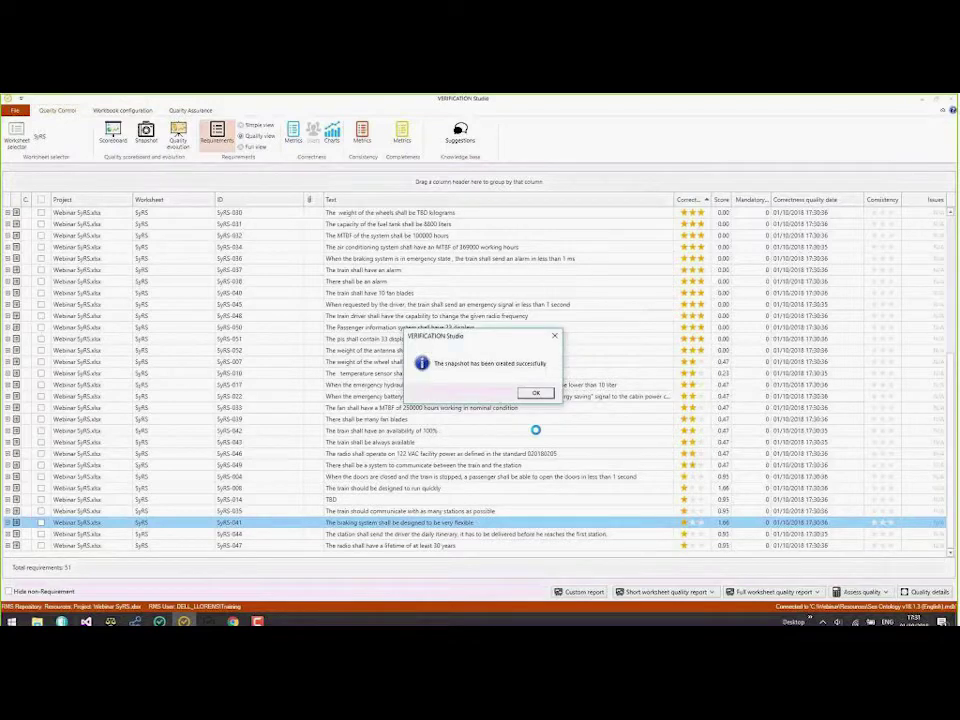
pyautogui.click(535, 393)
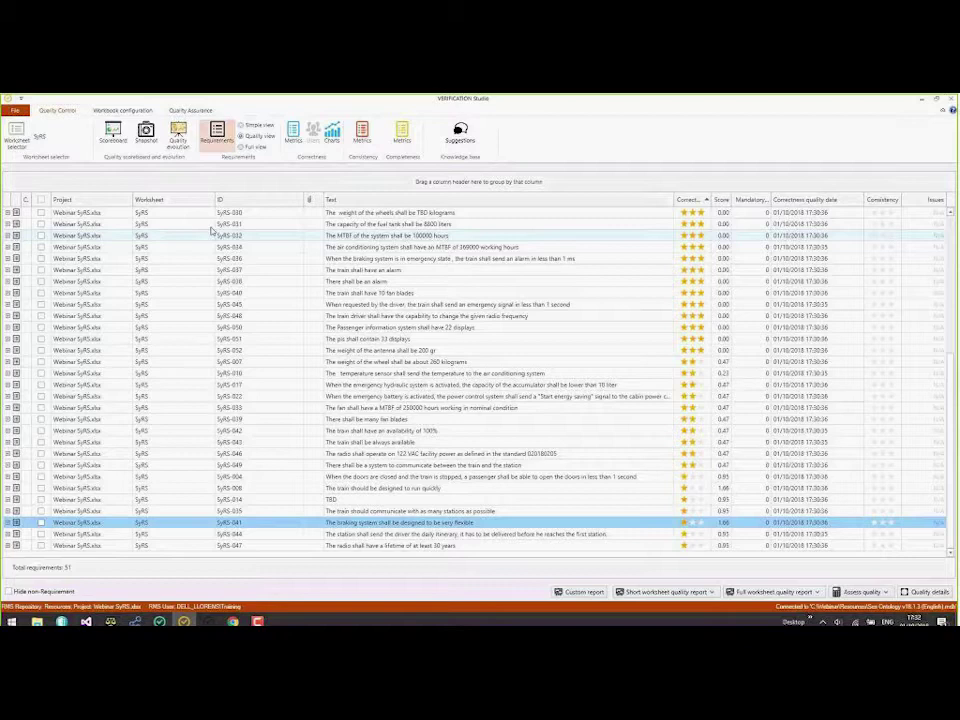
# Review the quality scoreboard of the SyRS worksheet and open the correctness metric statistics.
pyautogui.click(113, 133)
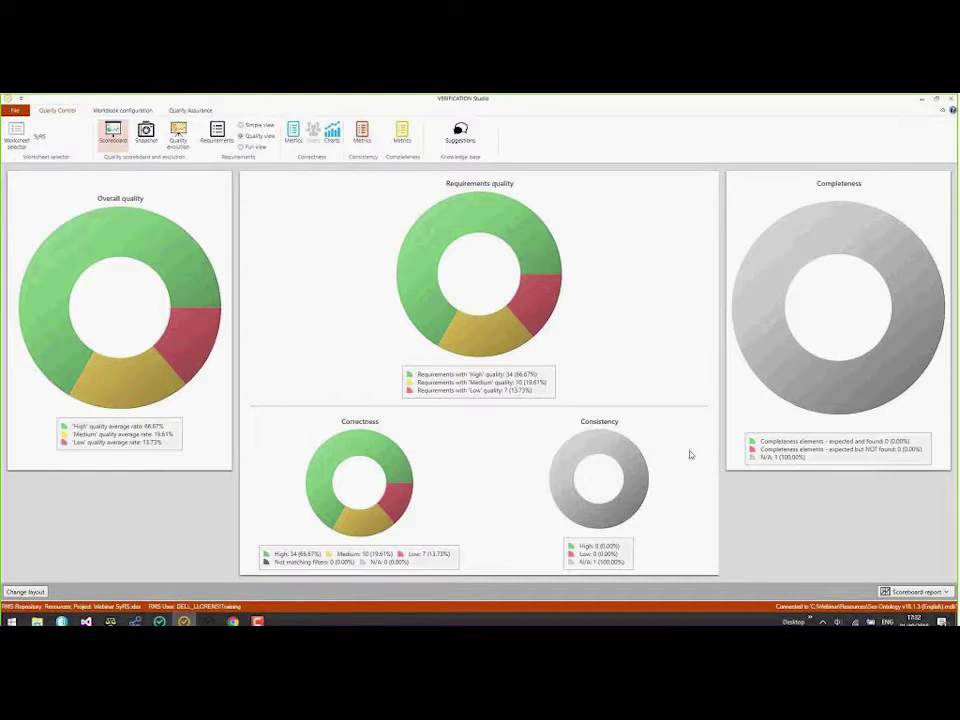
pyautogui.moveTo(619, 449)
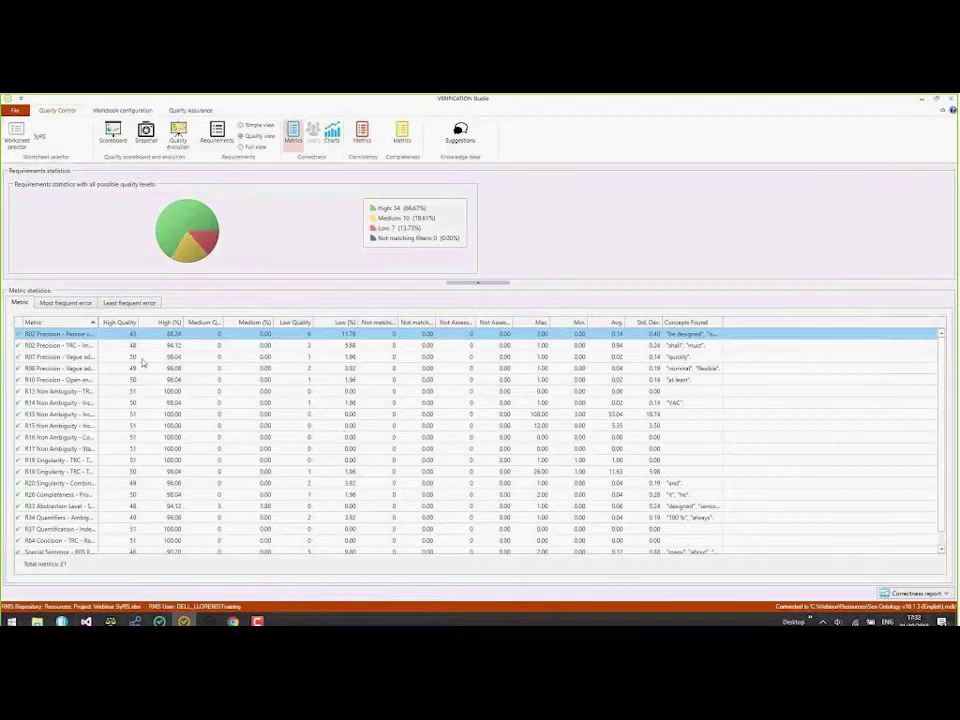
# Widen the Metric column to show full metric names and sort the statistics by low-quality count in descending order.
pyautogui.moveTo(93, 323); pyautogui.dragTo(125, 323)
pyautogui.moveTo(165, 323); pyautogui.dragTo(197, 336)
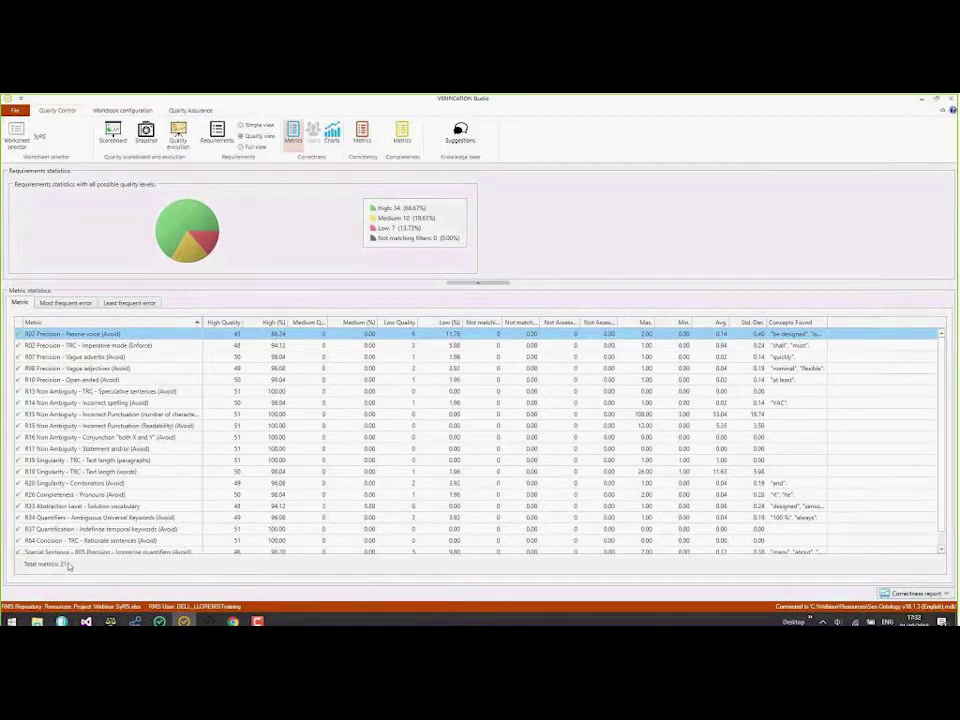
pyautogui.click(395, 322)
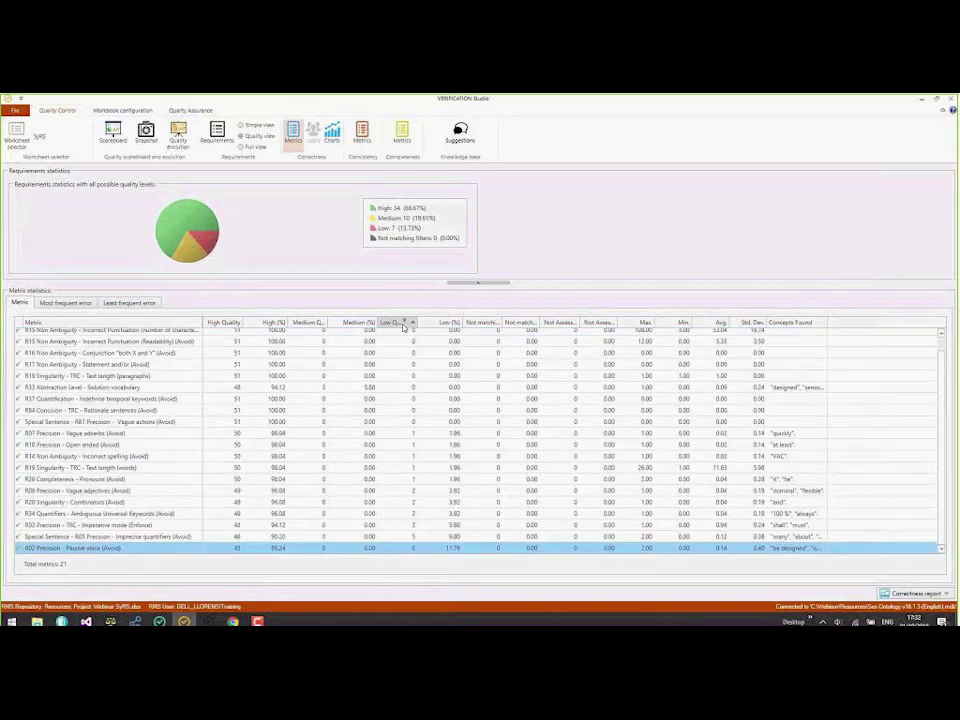
pyautogui.scroll(1, 397, 401)
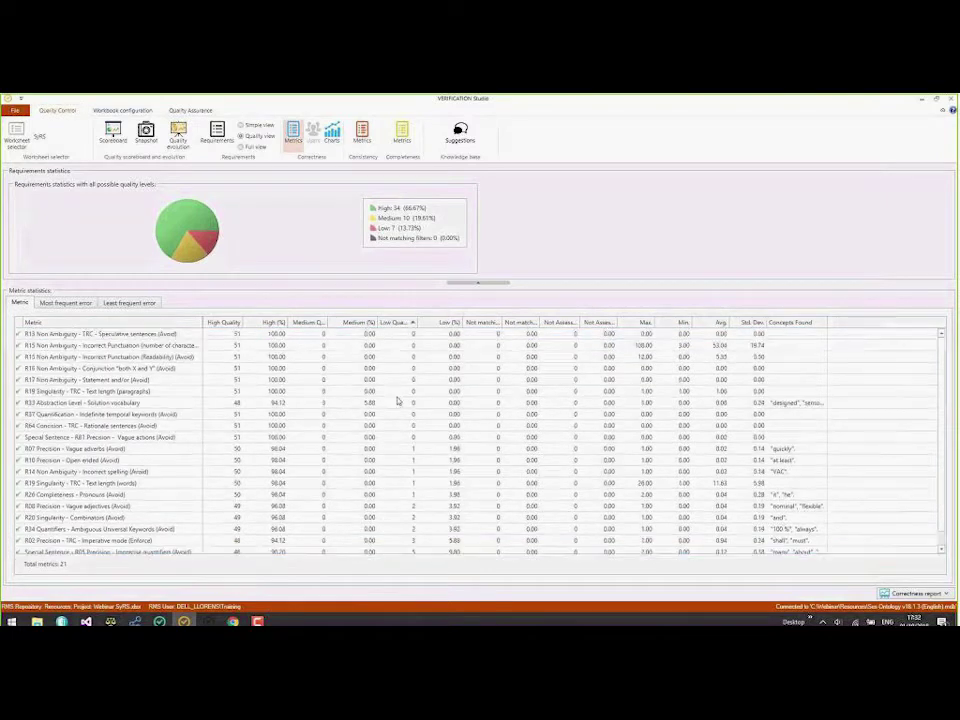
pyautogui.click(395, 323)
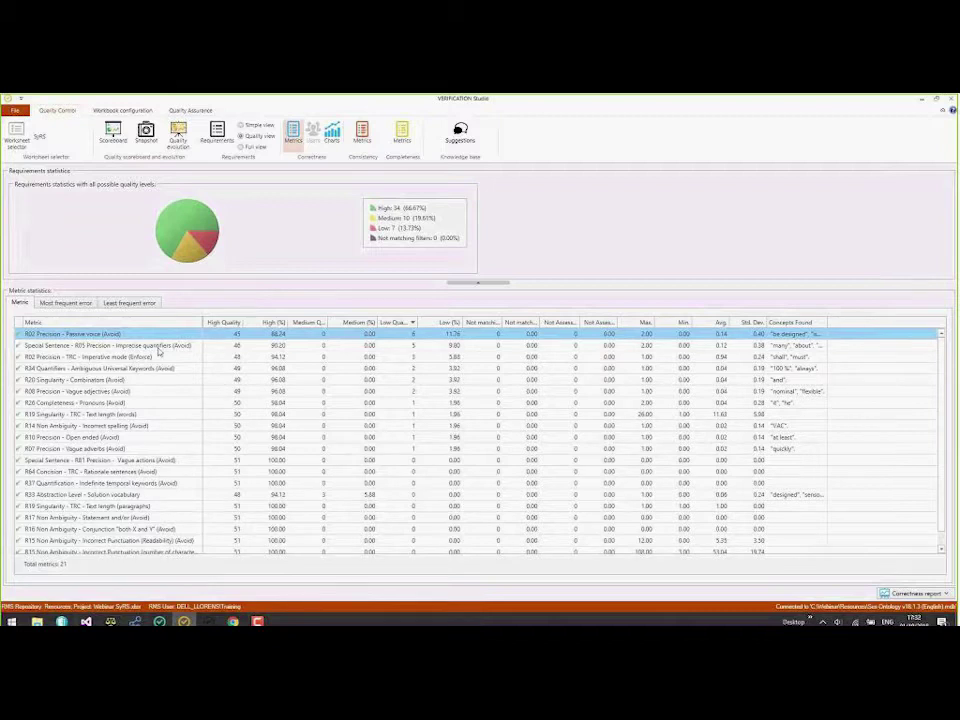
# Open the correctness analysis of the R05 imprecise quantifiers metric and sort its terms by instances in descending order.
pyautogui.doubleClick(154, 345)
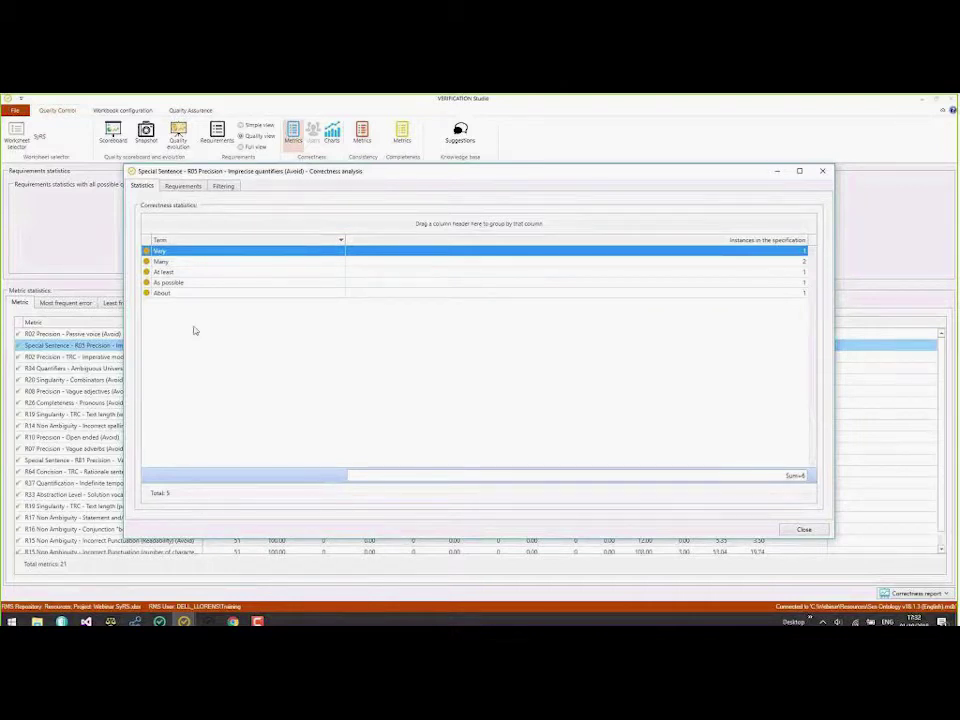
pyautogui.click(685, 242)
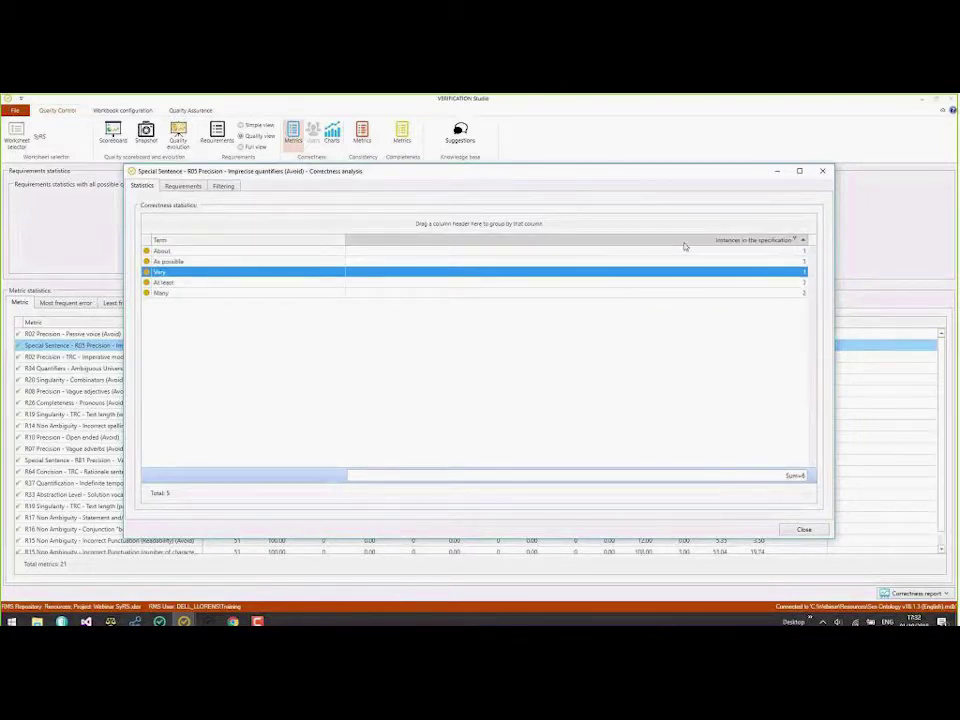
pyautogui.click(685, 242)
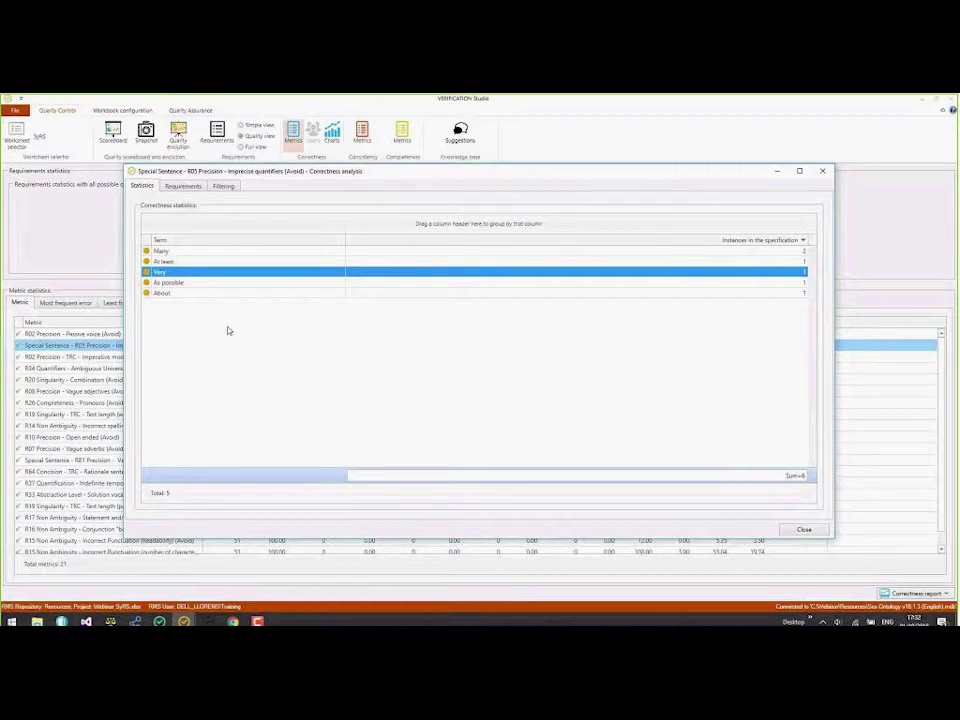
# Inspect the imprecise quantifiers findings of requirement SyRS-035 under the term Many, and close the analysis without saving.
pyautogui.doubleClick(161, 251)
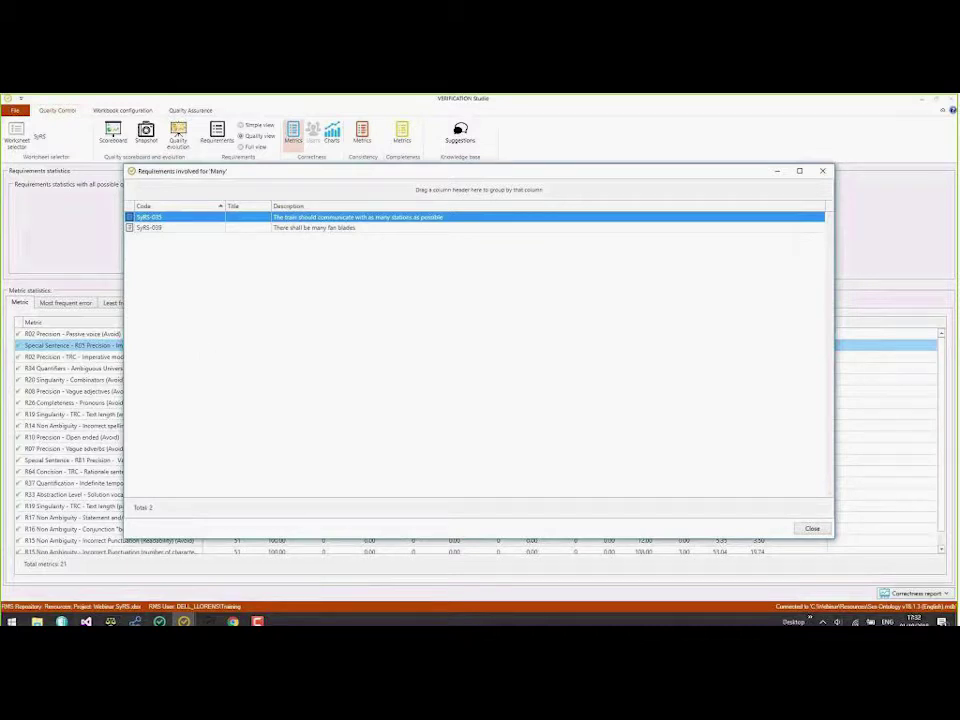
pyautogui.doubleClick(340, 217)
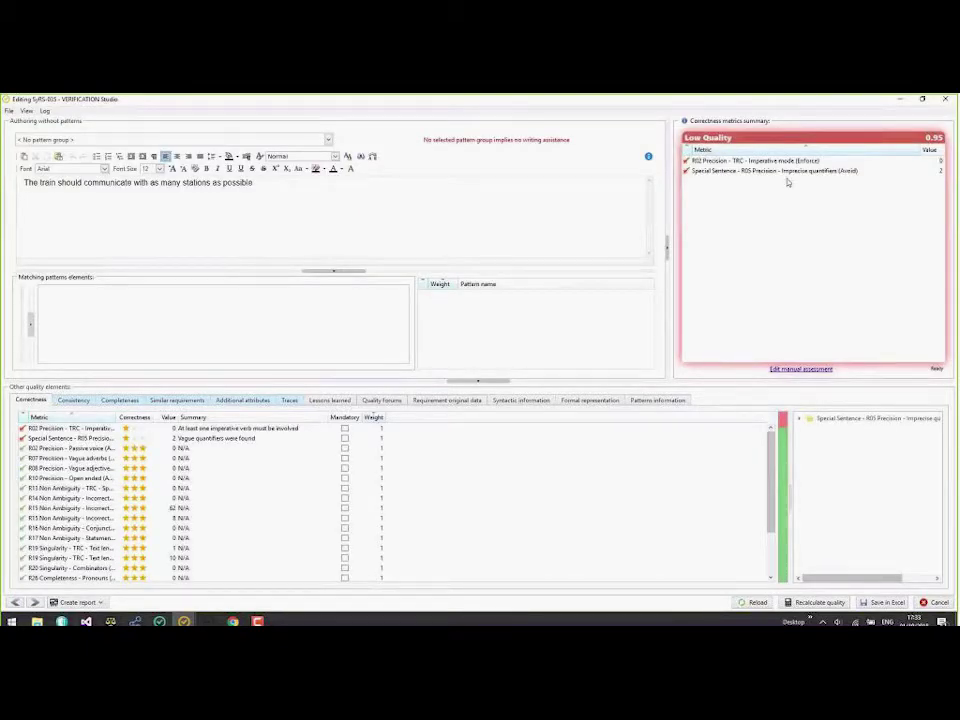
pyautogui.click(785, 171)
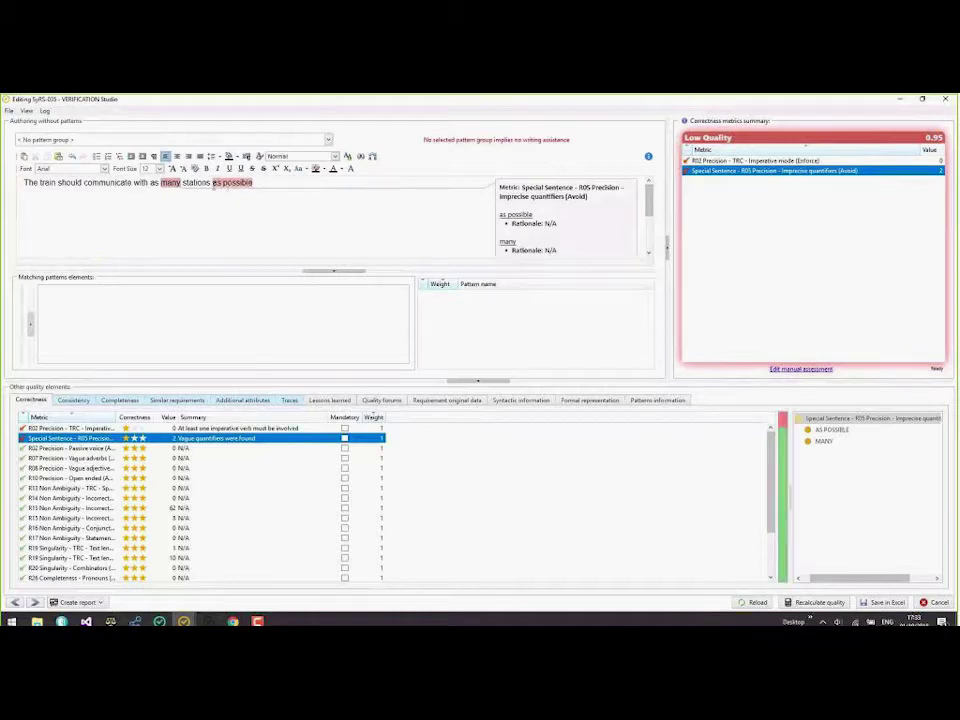
pyautogui.click(935, 602)
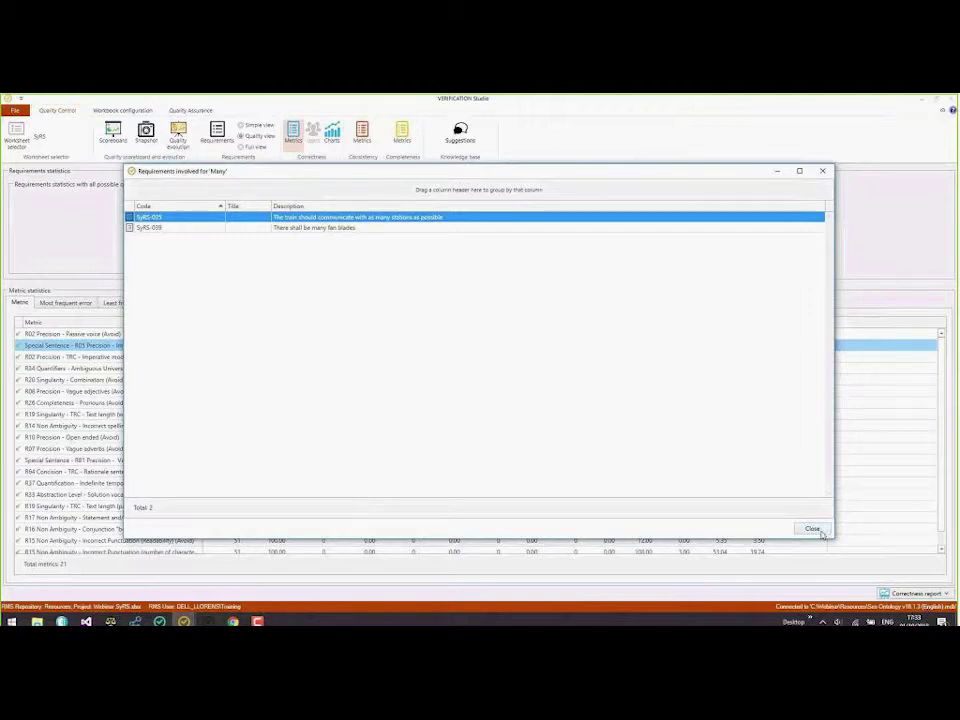
pyautogui.click(815, 530)
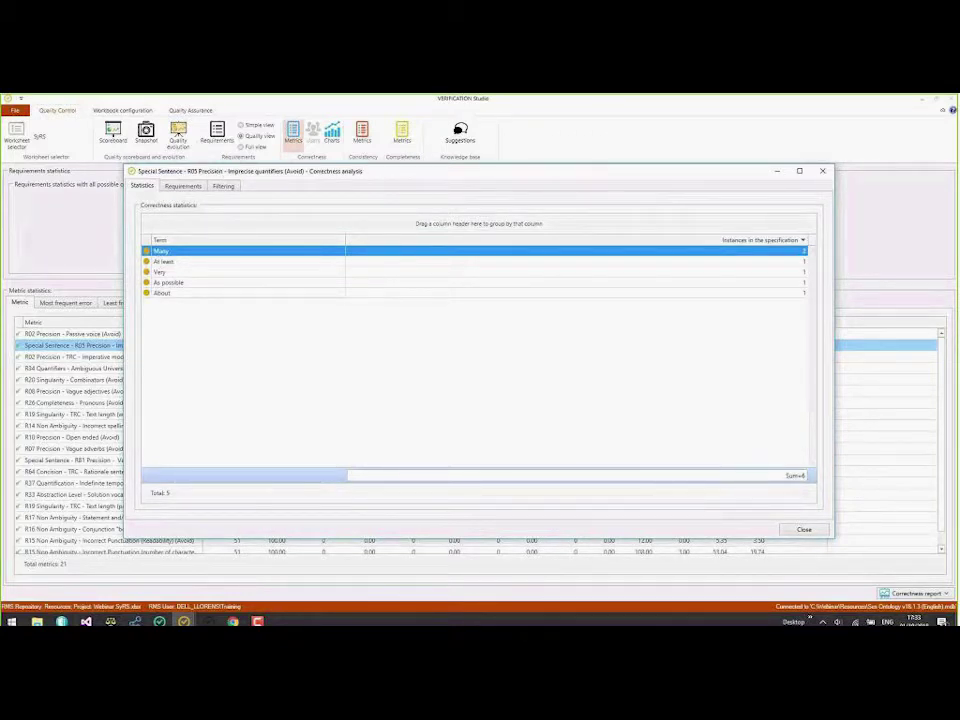
pyautogui.press('Escape')
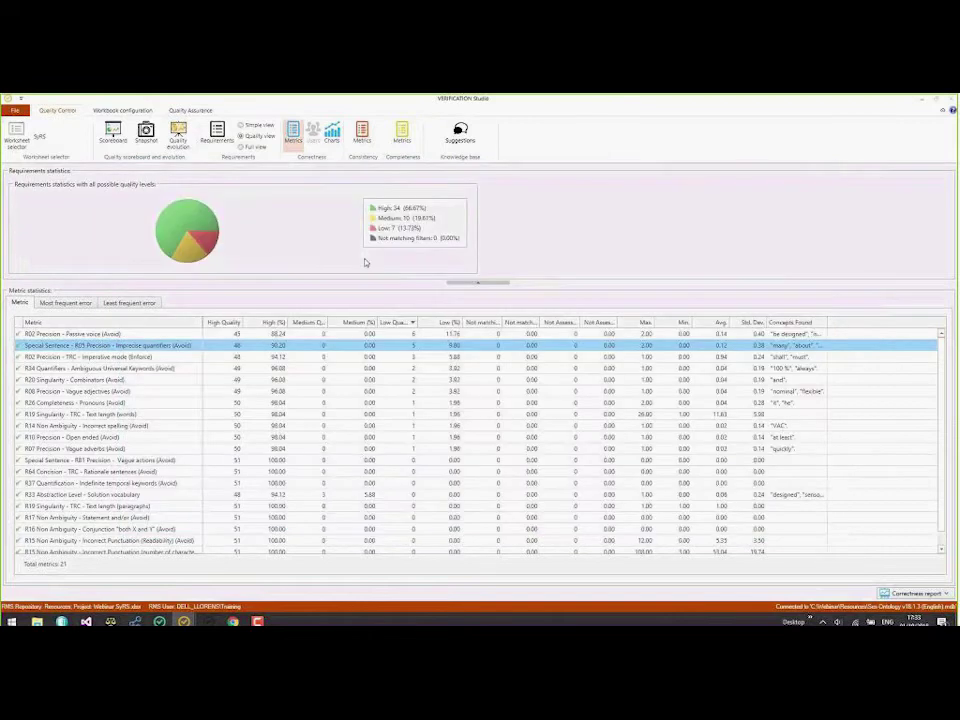
# Export the full worksheet quality report of the SyRS requirements to PDF, overwriting Webinar - Quality report.pdf on the Desktop, and open it.
pyautogui.click(218, 138)
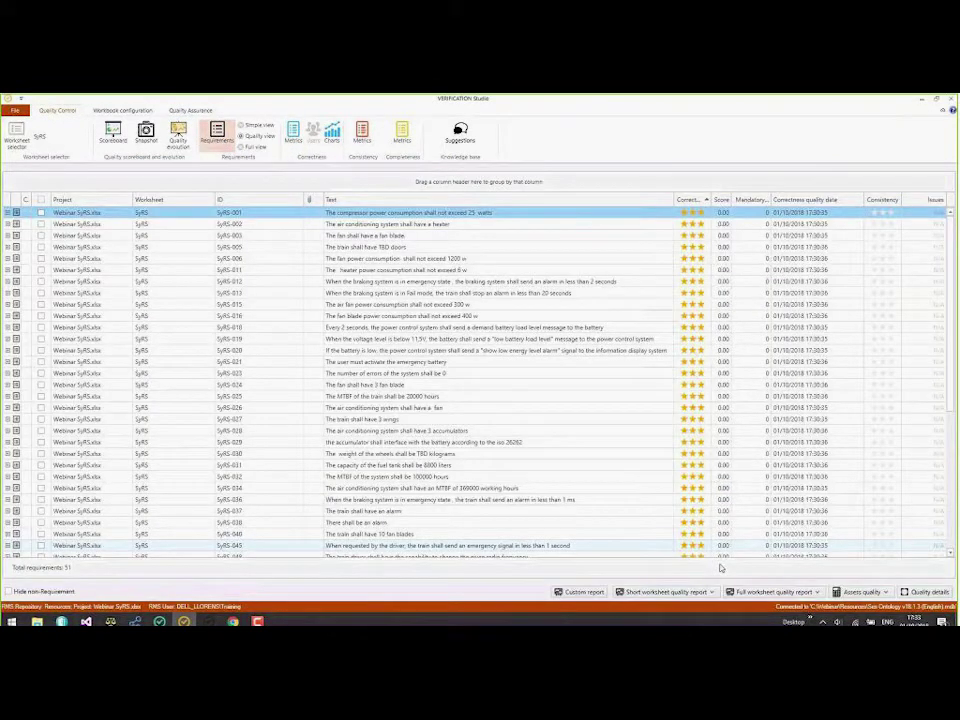
pyautogui.click(818, 592)
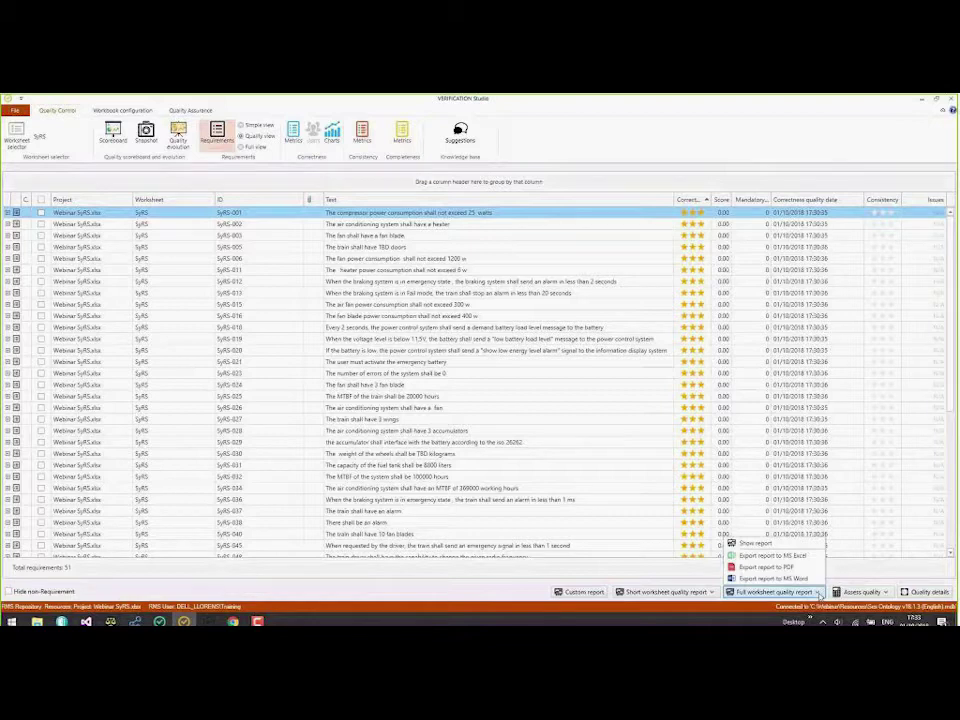
pyautogui.click(776, 567)
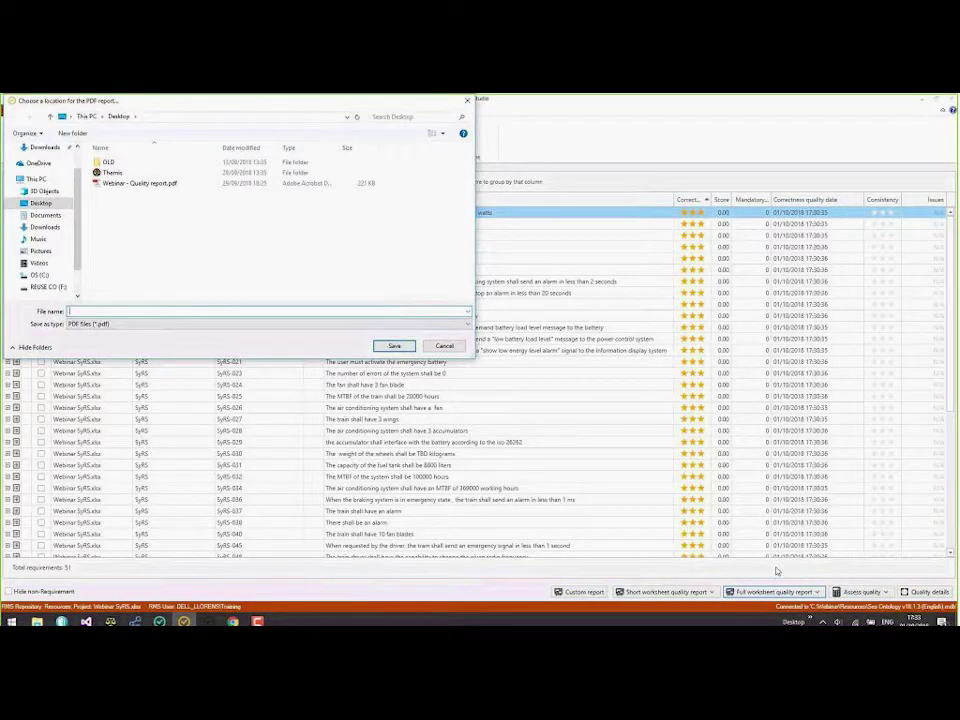
pyautogui.doubleClick(140, 184)
pyautogui.click(515, 394)
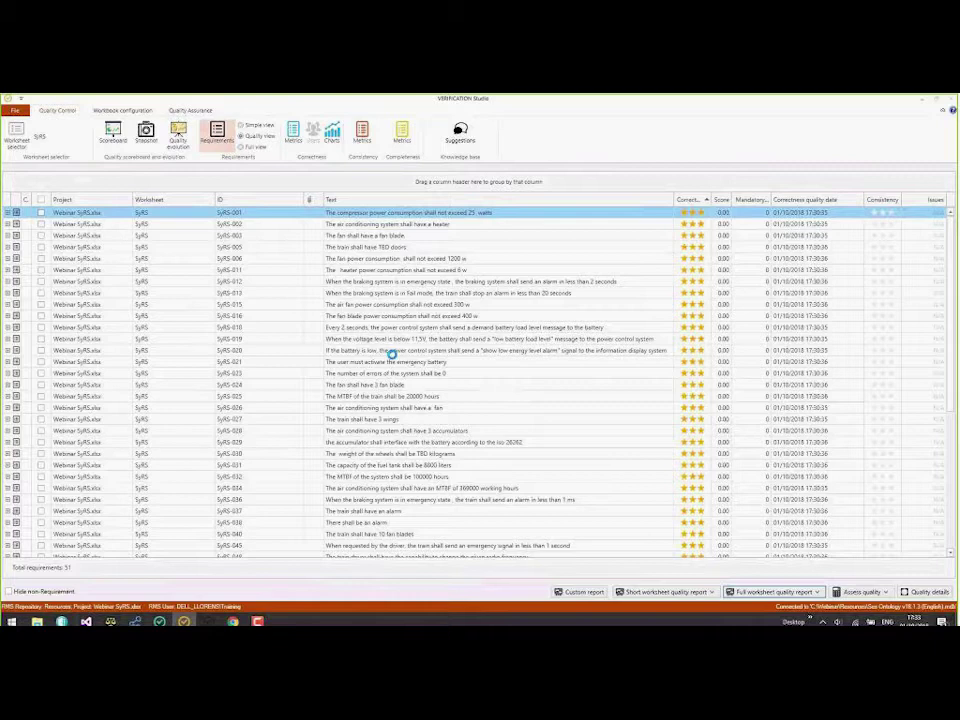
pyautogui.click(490, 395)
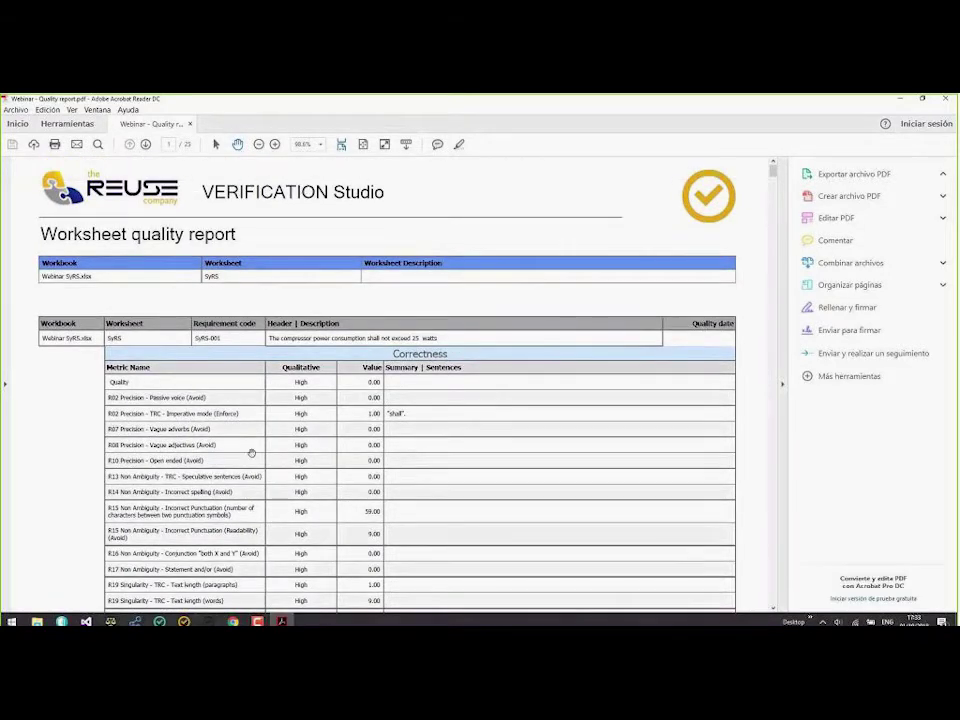
# Review the per-requirement correctness metrics in the exported PDF quality report and close it.
pyautogui.scroll(-10, 250, 460)
pyautogui.scroll(-10, 242, 502)
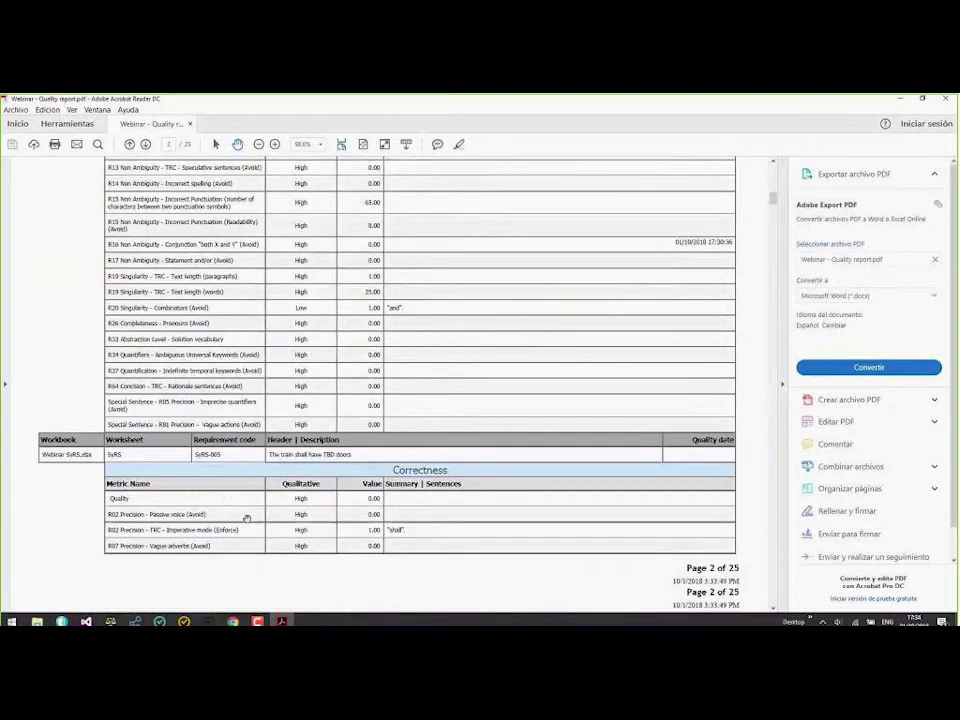
pyautogui.scroll(-10, 246, 518)
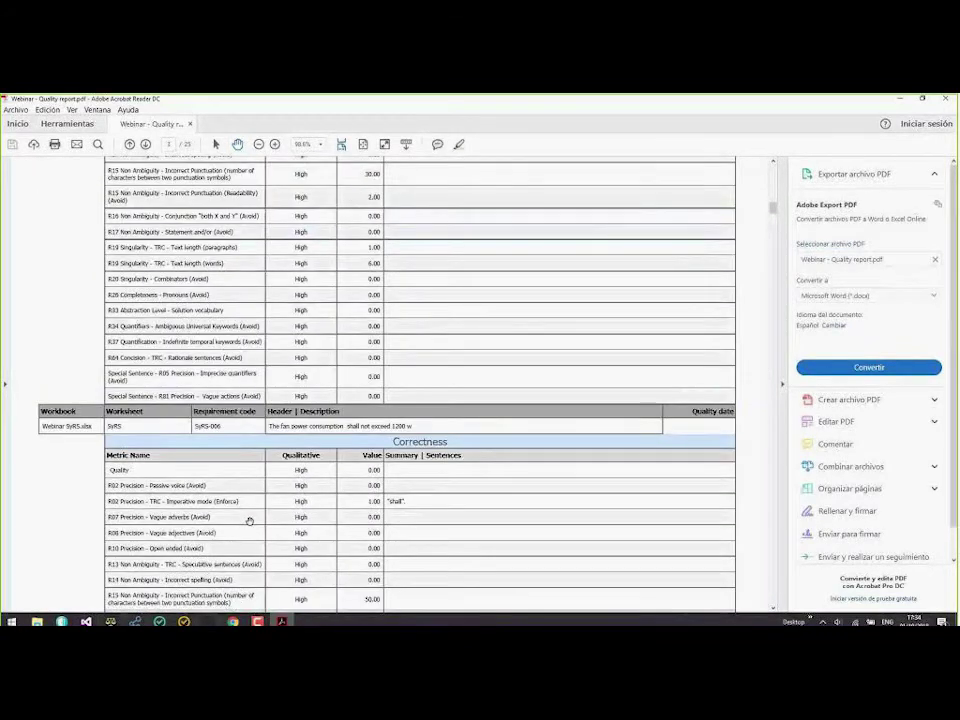
pyautogui.scroll(-3, 250, 521)
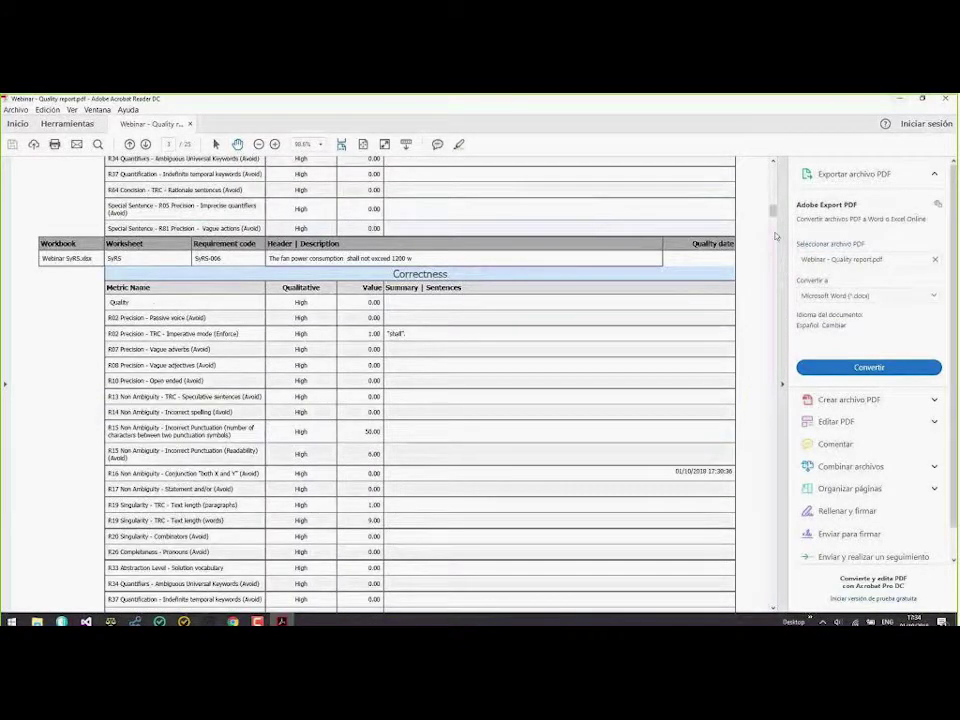
pyautogui.moveTo(776, 236); pyautogui.dragTo(781, 260)
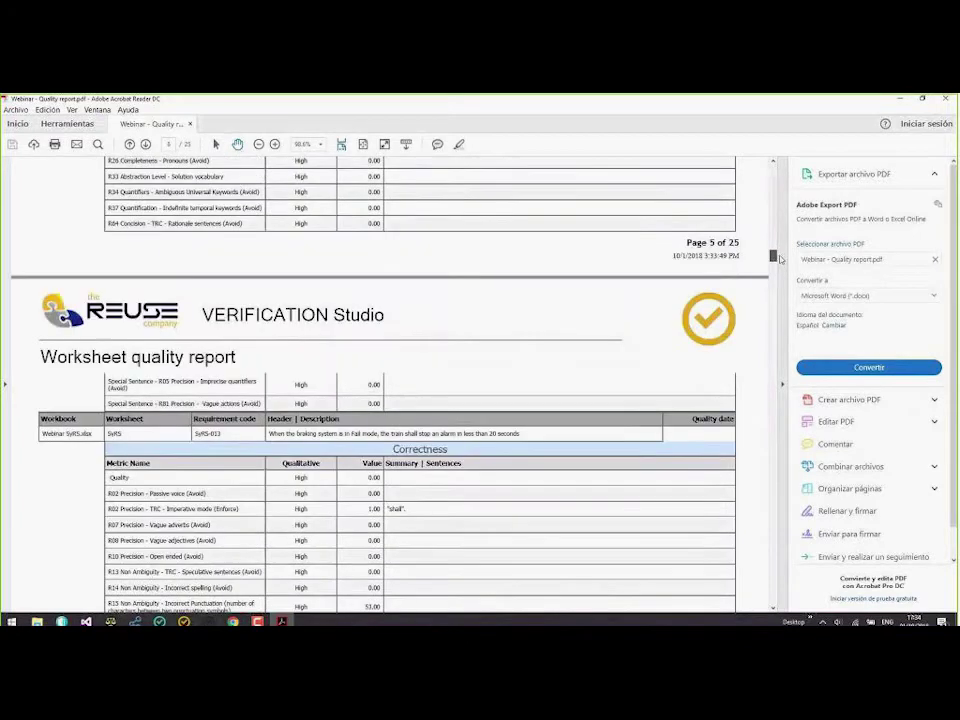
pyautogui.scroll(-8, 549, 360)
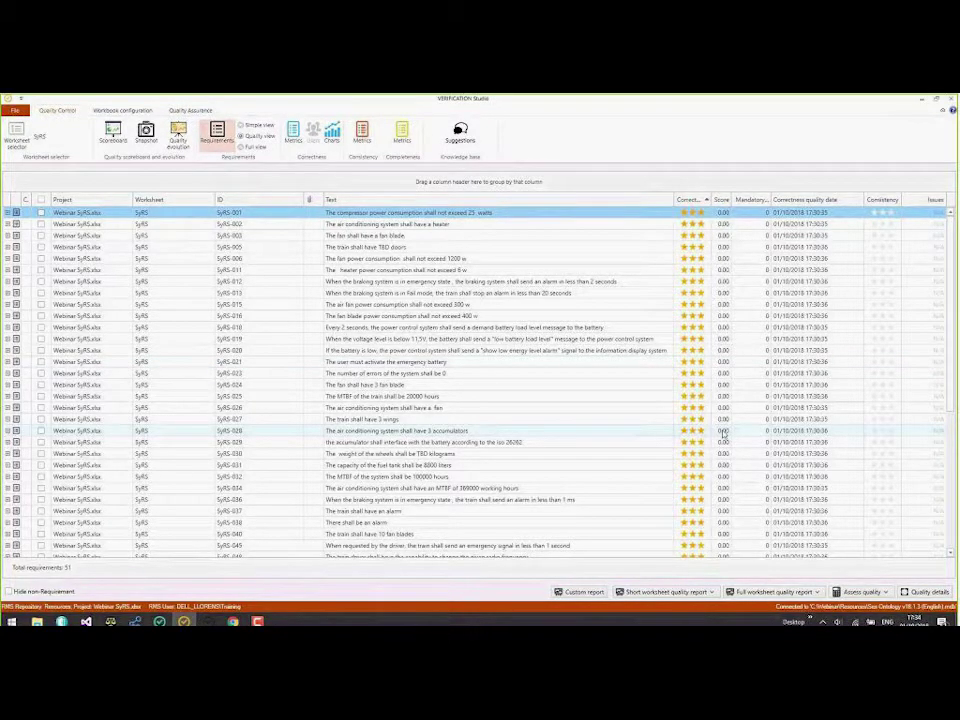
# Exit the workbook in VERIFICATION Studio and open Webinar SyRS.xlsx from the Resources folder in Excel.
pyautogui.moveTo(723, 433)
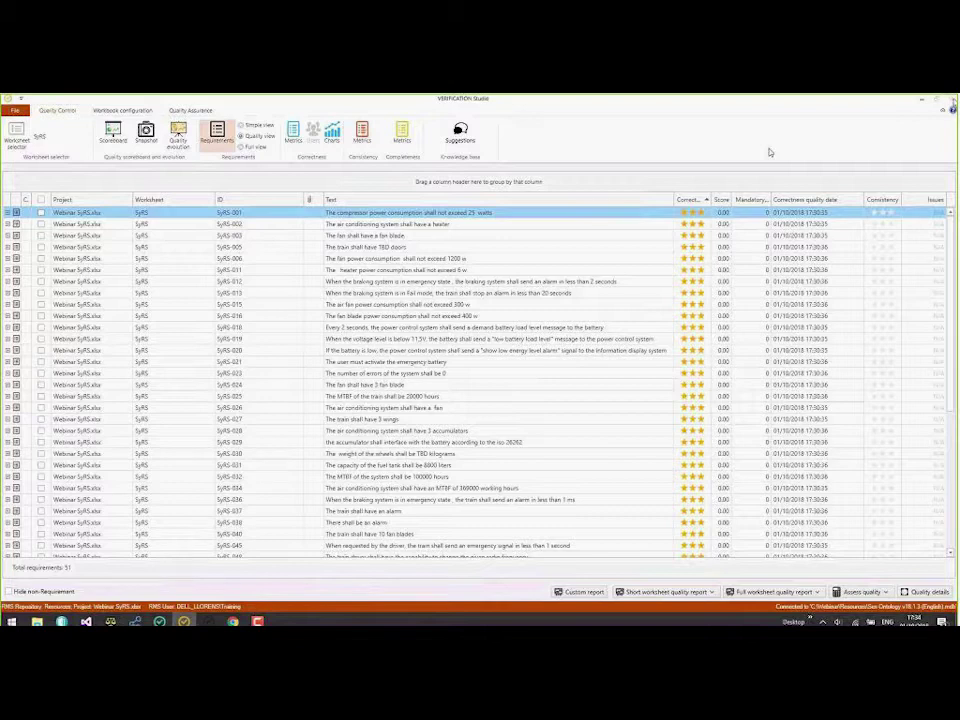
pyautogui.click(952, 99)
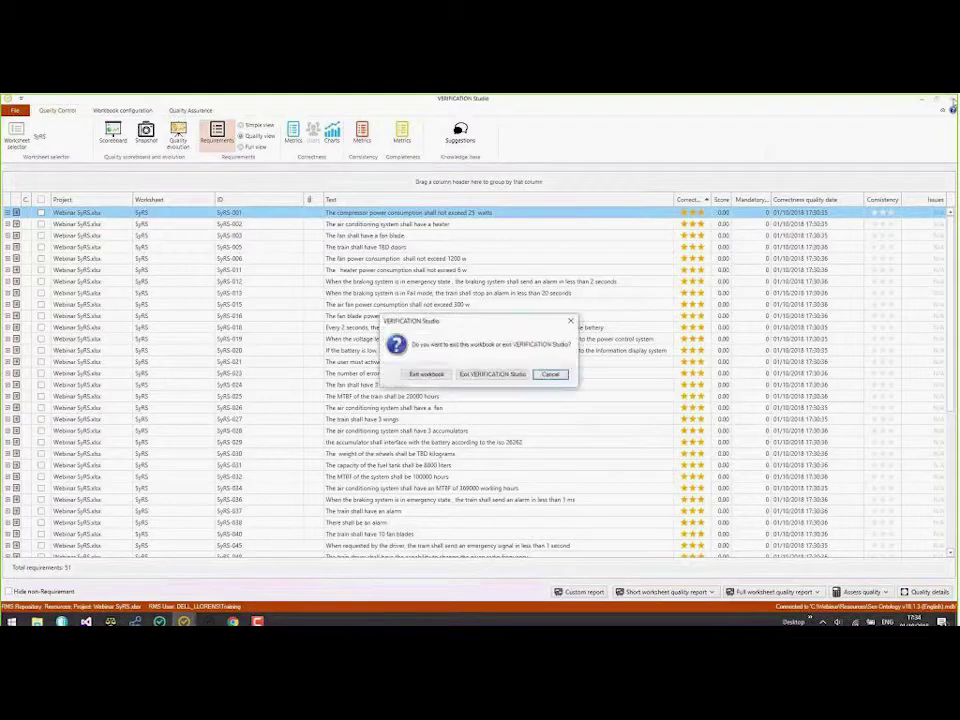
pyautogui.click(441, 378)
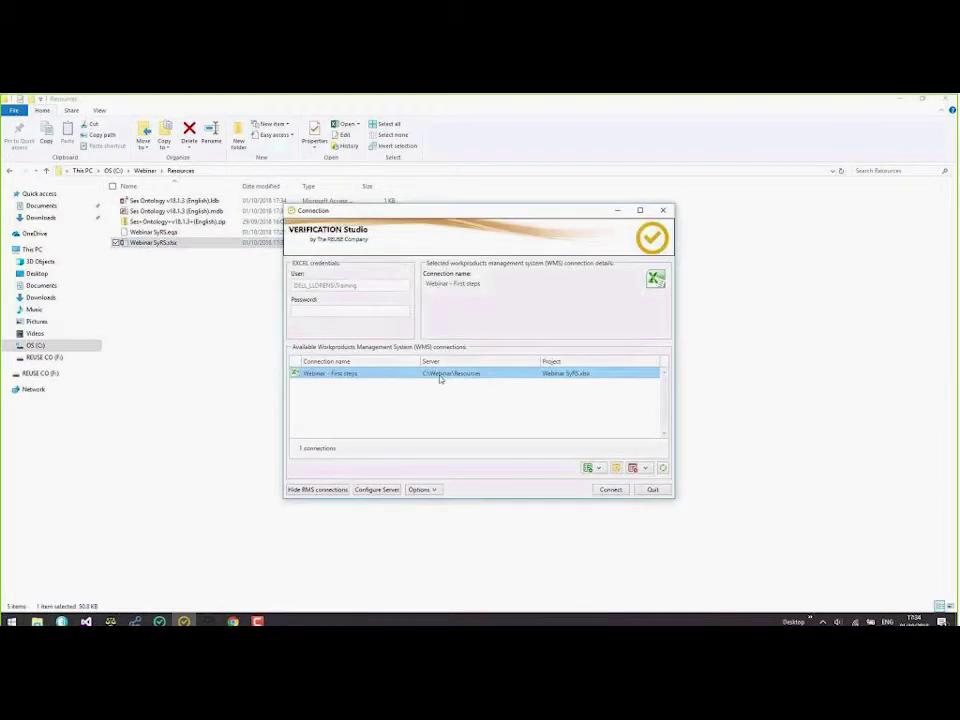
pyautogui.click(168, 244)
pyautogui.doubleClick(168, 244)
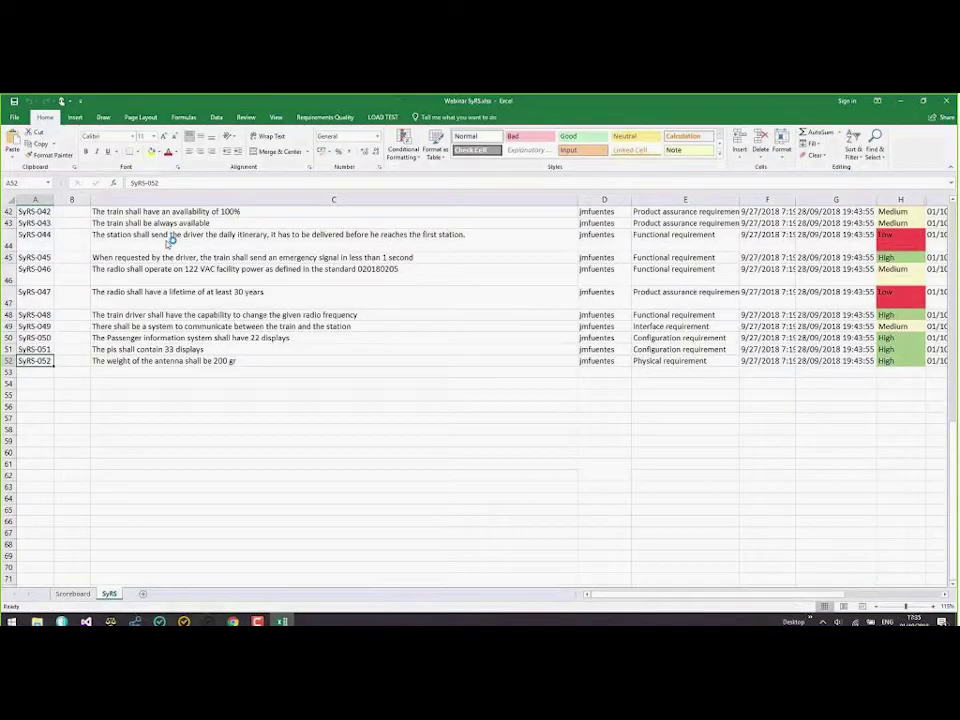
# Examine the quality level, date and summary columns of the SyRS sheet, and the charts on the Scoreboard sheet.
pyautogui.click(246, 352)
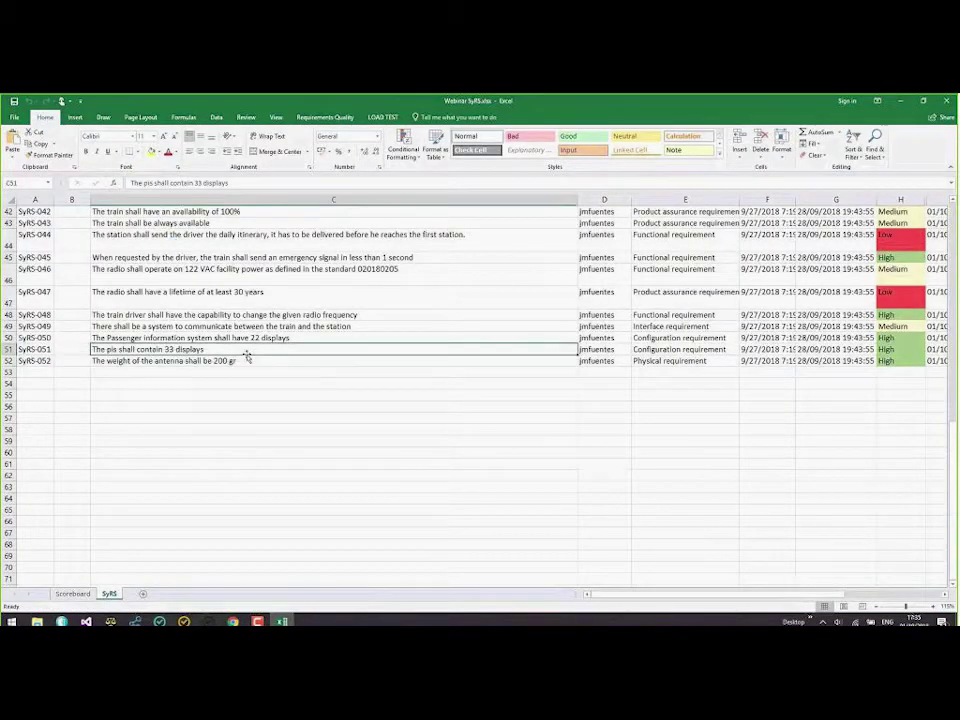
pyautogui.scroll(6, 246, 356)
pyautogui.scroll(-6, 192, 477)
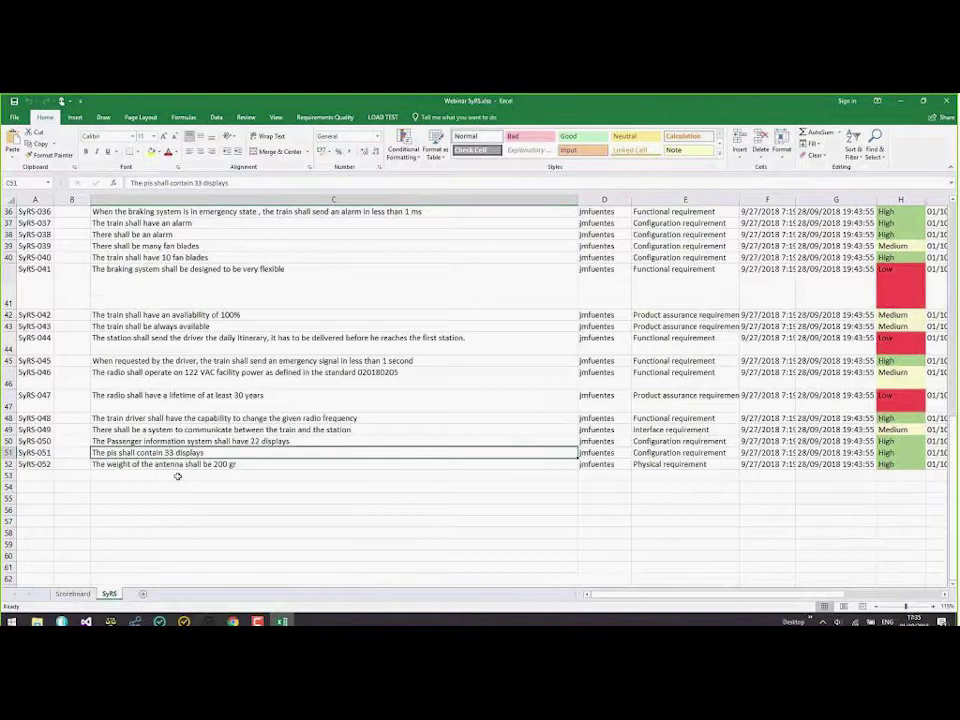
pyautogui.scroll(12, 240, 429)
pyautogui.scroll(2, 240, 429)
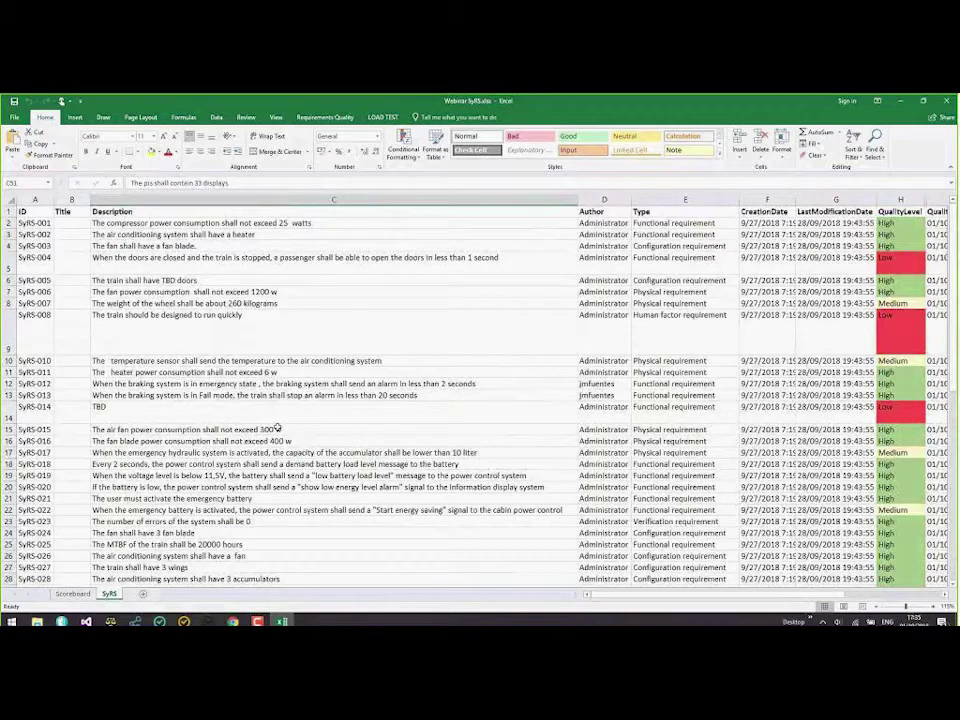
pyautogui.moveTo(714, 596); pyautogui.dragTo(800, 597)
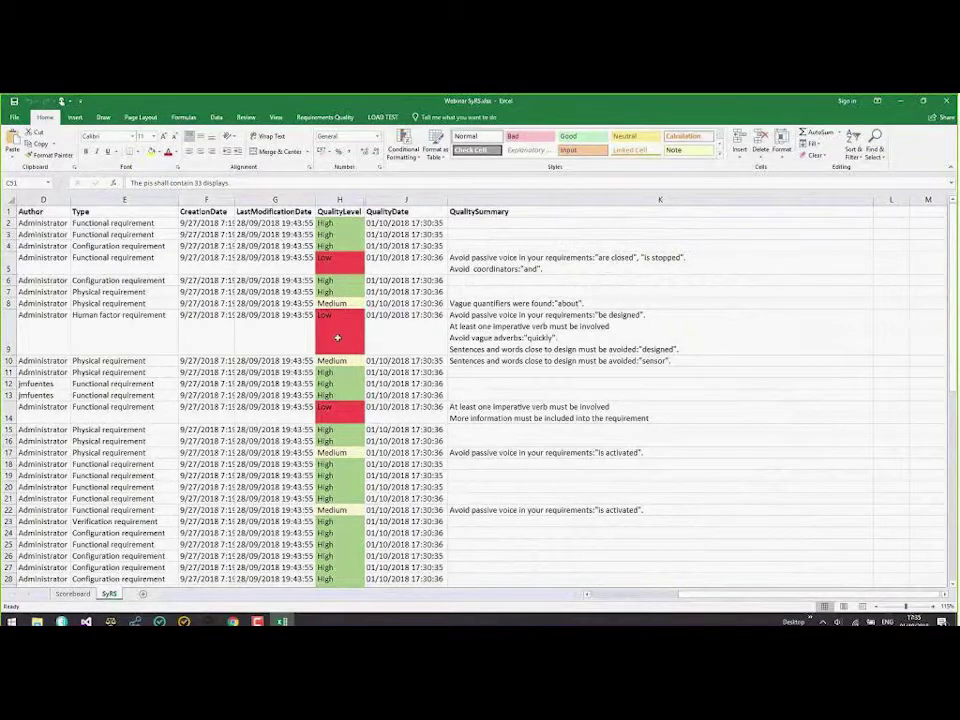
pyautogui.scroll(-2, 494, 460)
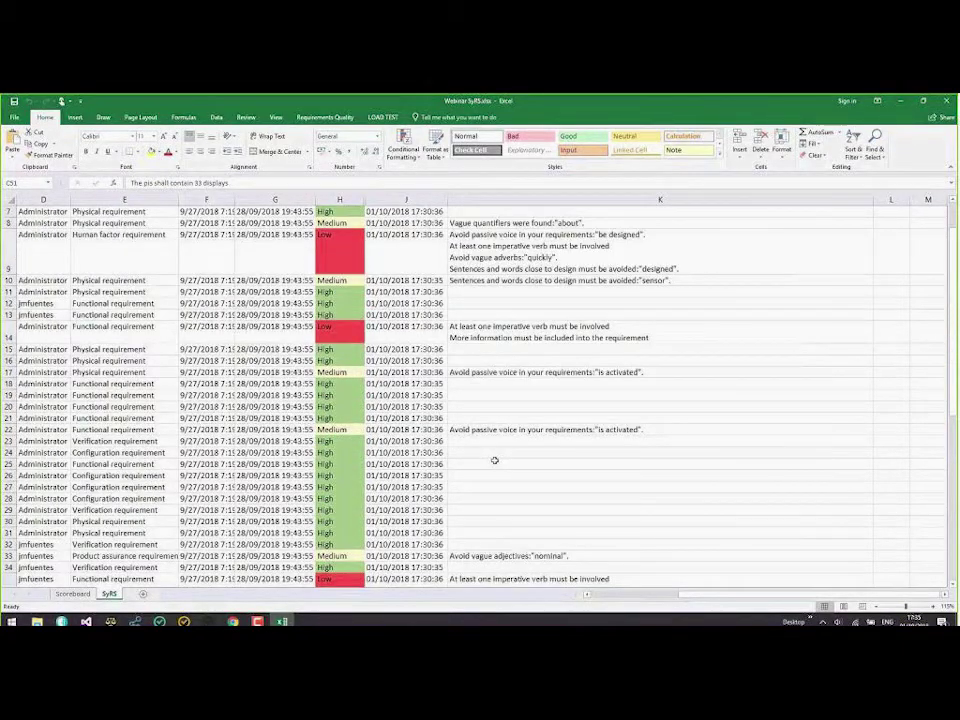
pyautogui.scroll(-4, 494, 460)
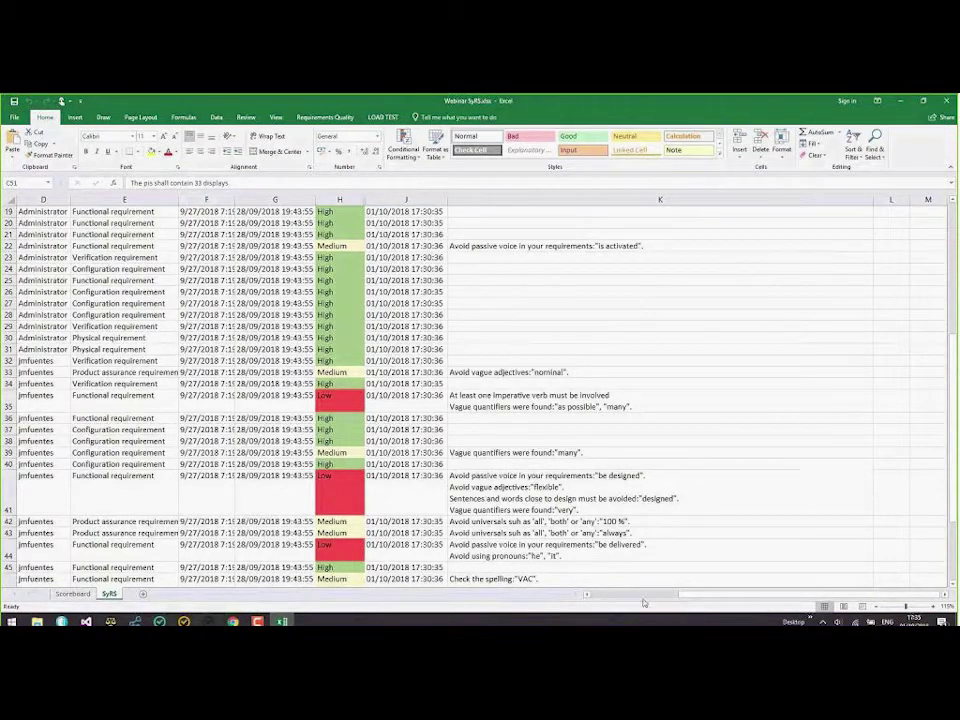
pyautogui.moveTo(641, 598); pyautogui.dragTo(605, 598)
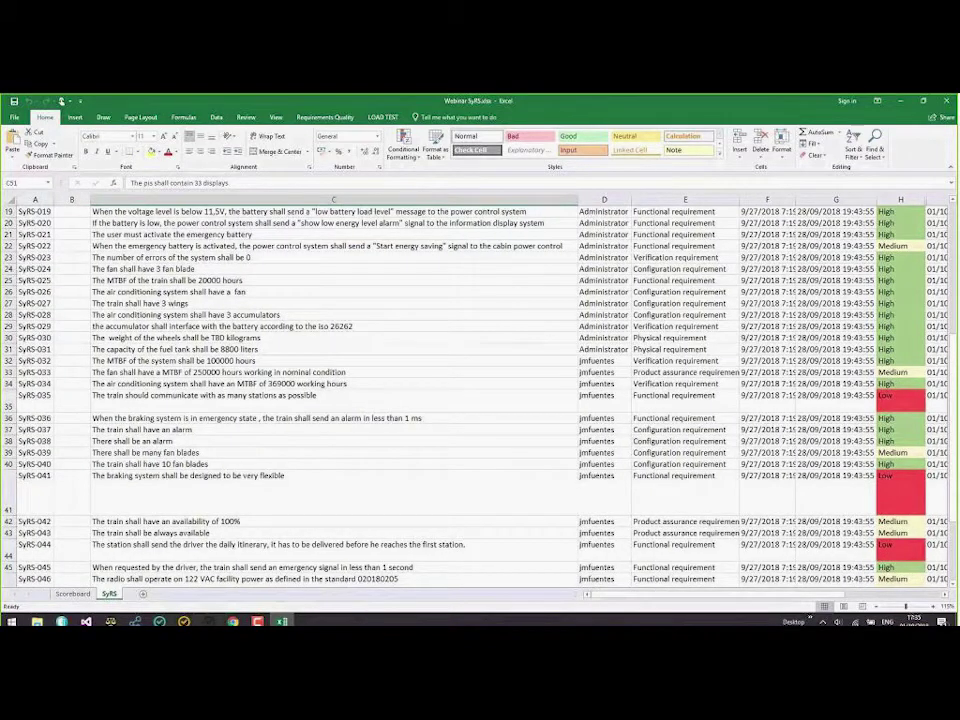
pyautogui.click(71, 594)
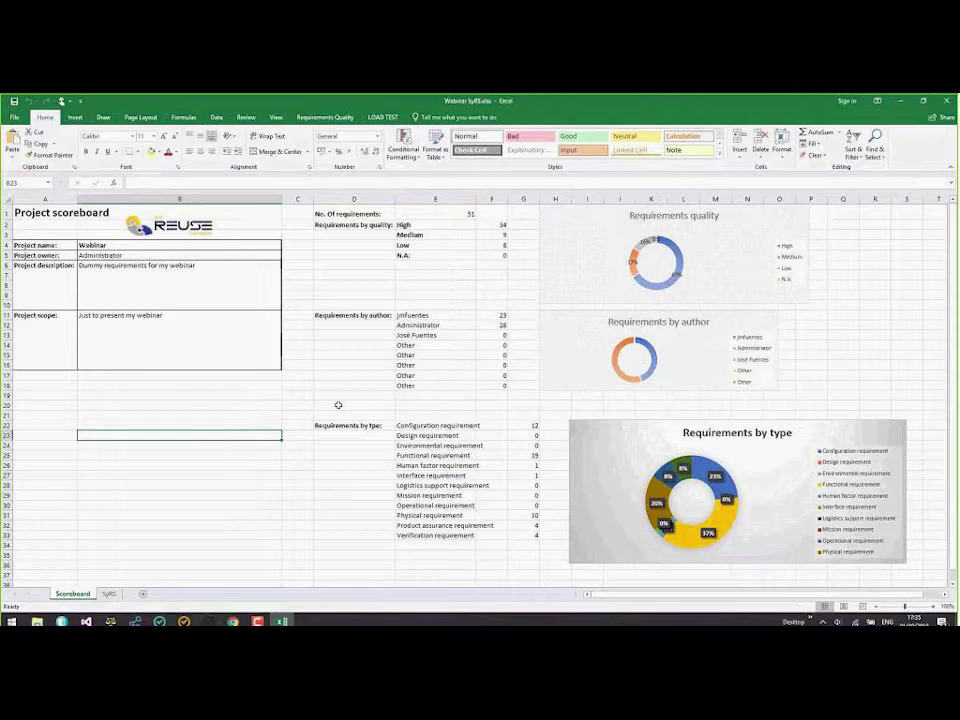
# Select the description of requirement SyRS-008 on the SyRS sheet and launch the Requirements Quality authoring tool for it.
pyautogui.click(109, 594)
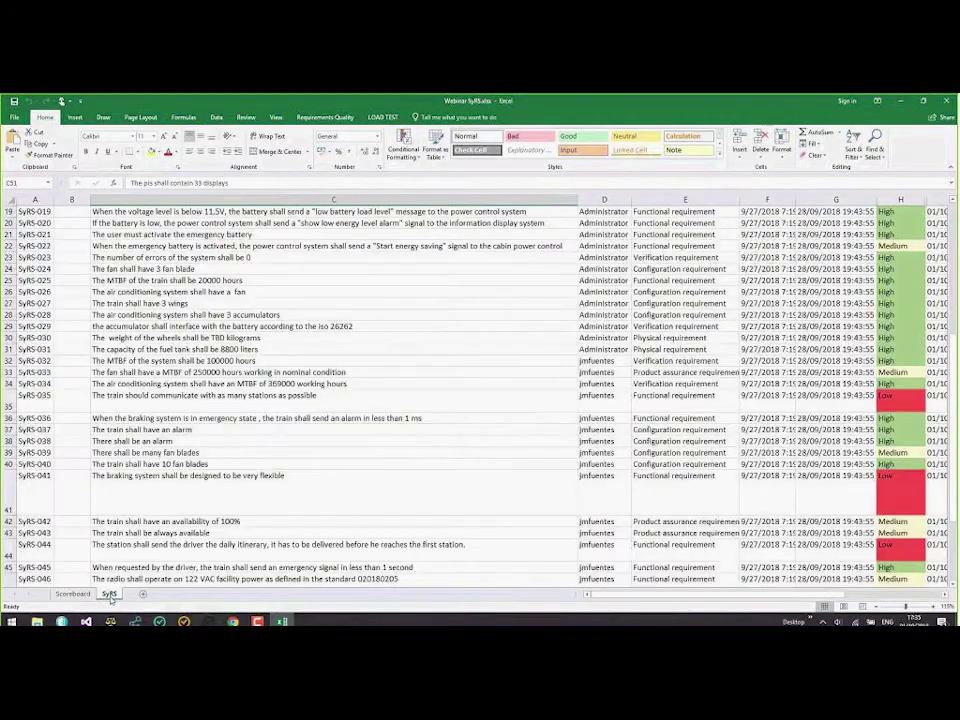
pyautogui.scroll(5, 145, 297)
pyautogui.click(145, 297)
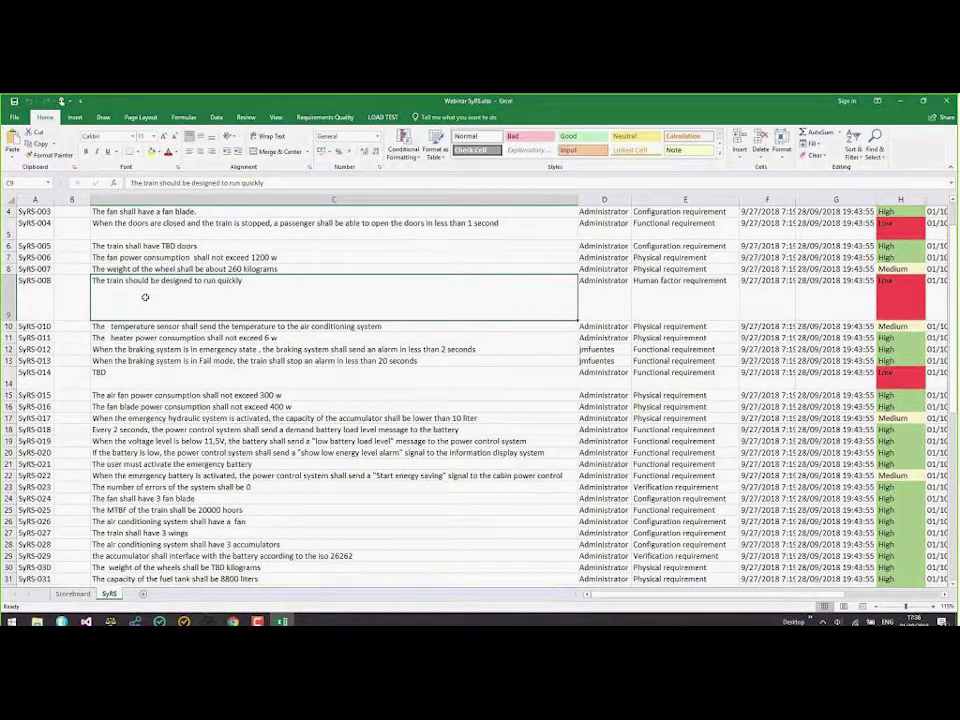
pyautogui.click(321, 118)
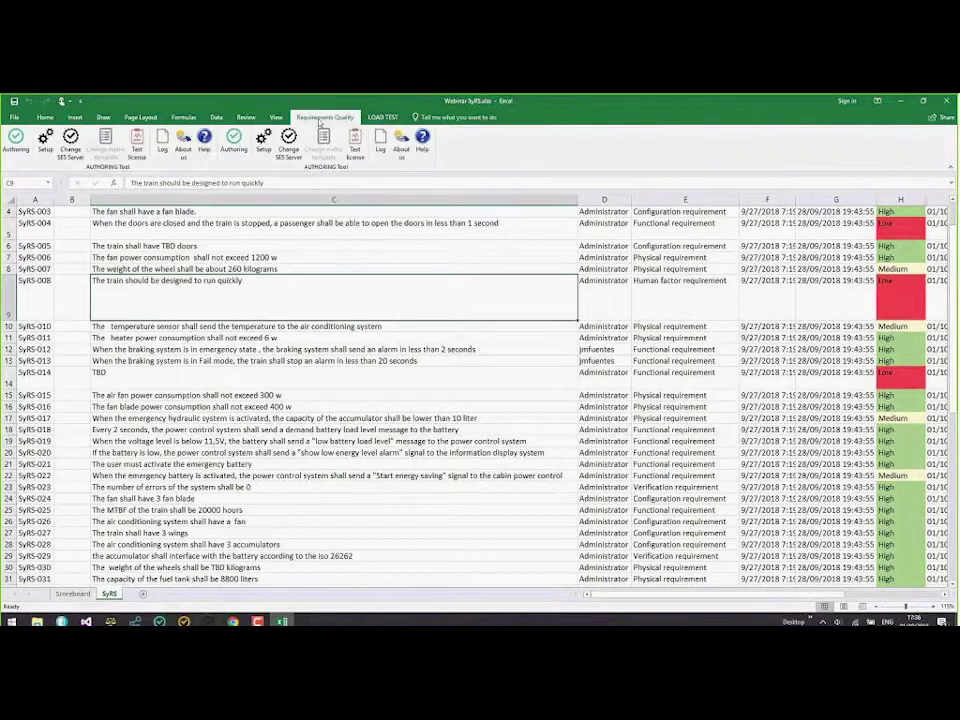
pyautogui.click(12, 145)
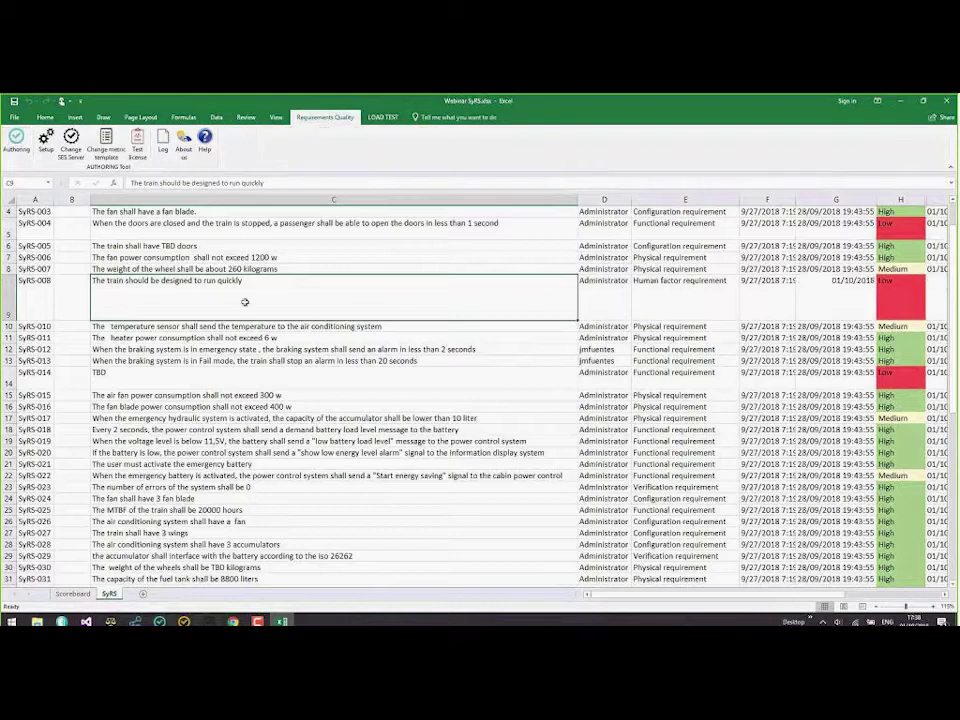
# Open requirement SyRS-008 in the authoring tool and examine its passive voice (R02) and vague adverbs (R07) metrics.
pyautogui.click(17, 145)
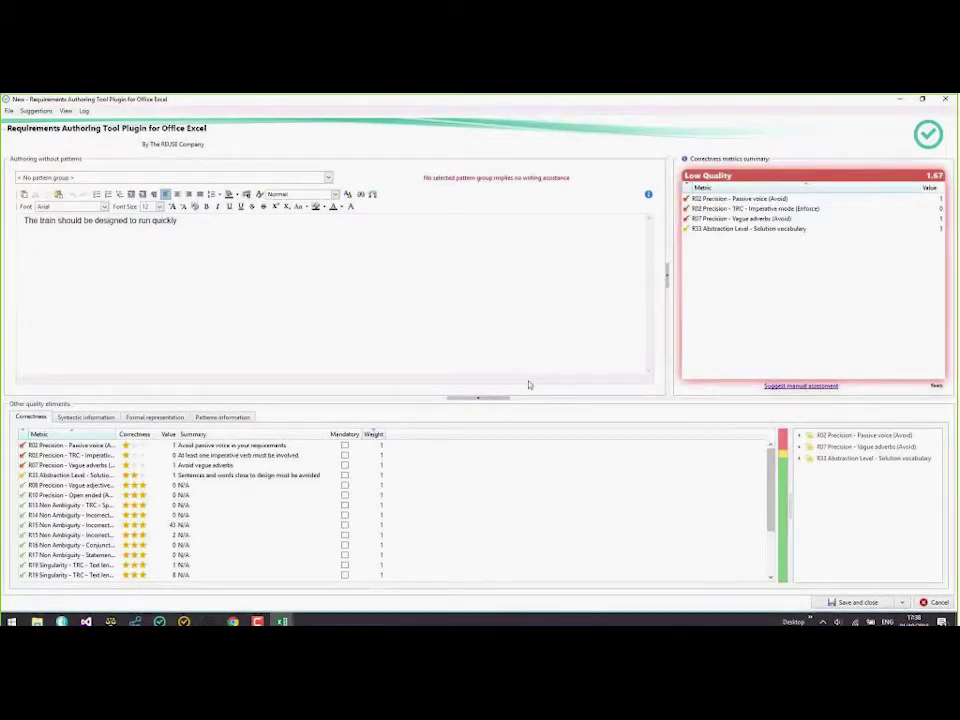
pyautogui.click(767, 199)
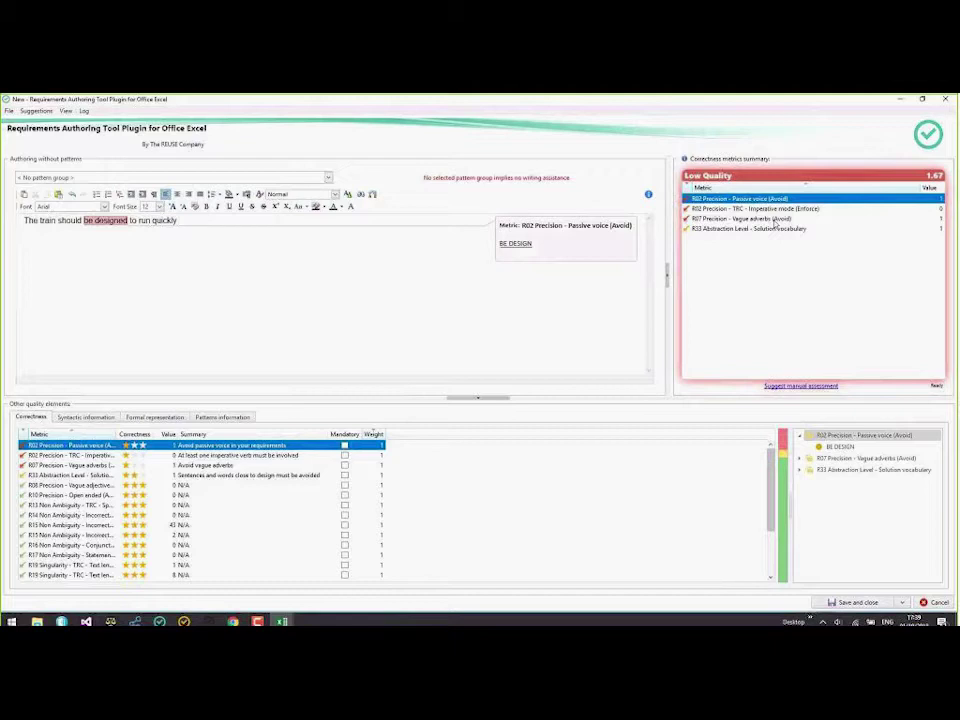
pyautogui.click(776, 219)
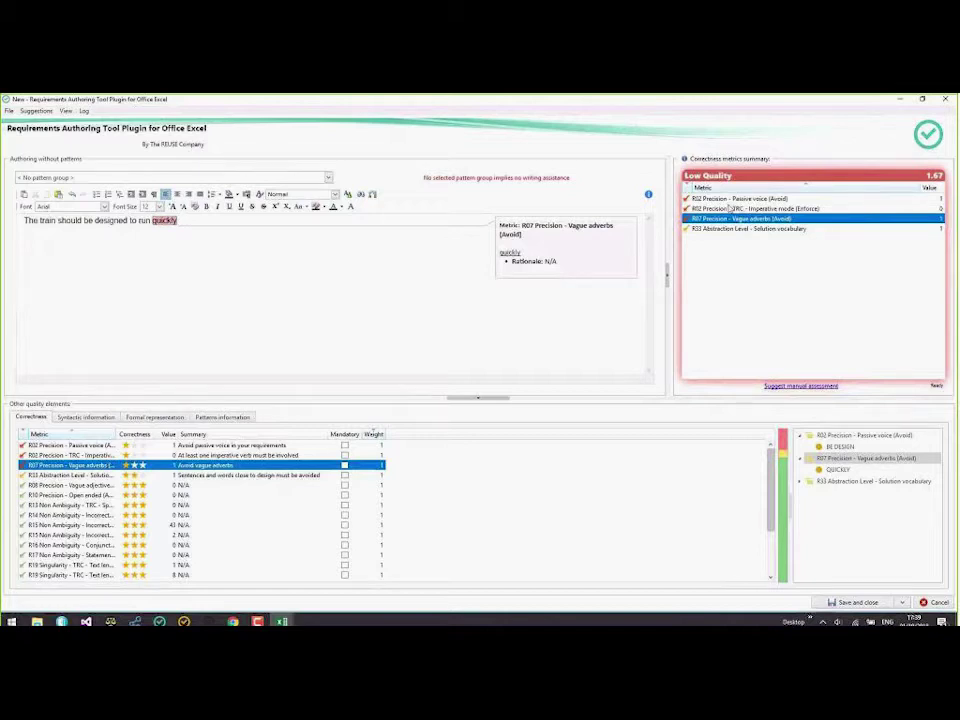
# Replace the SyRS-008 text with "The train shall reach a speed of 300 km/h" and save it back to the sheet.
pyautogui.click(243, 226)
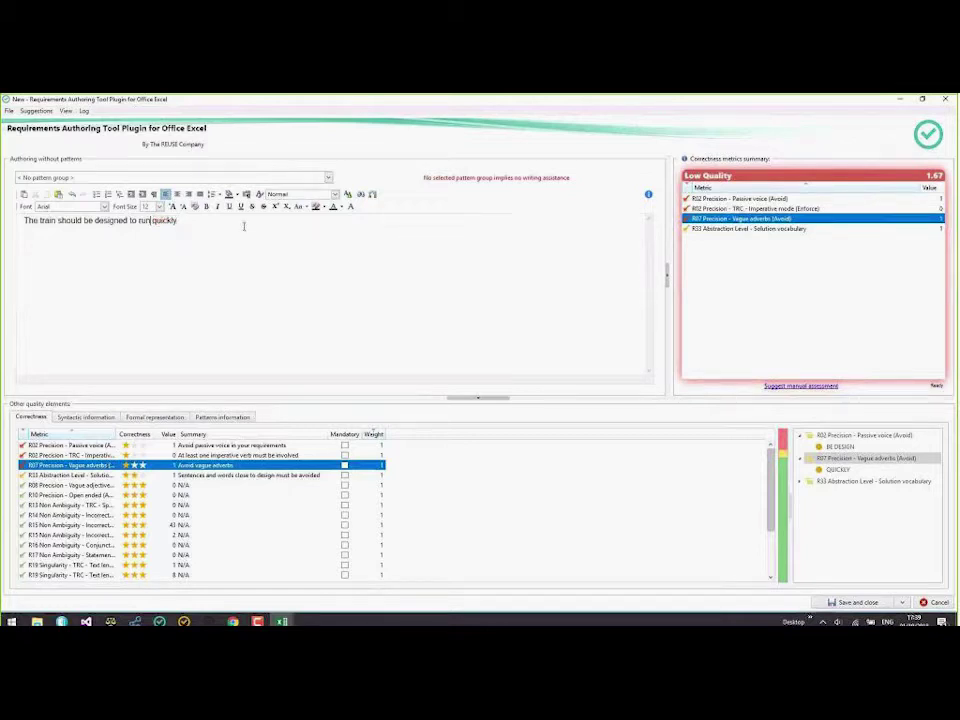
pyautogui.moveTo(243, 226); pyautogui.dragTo(18, 222)
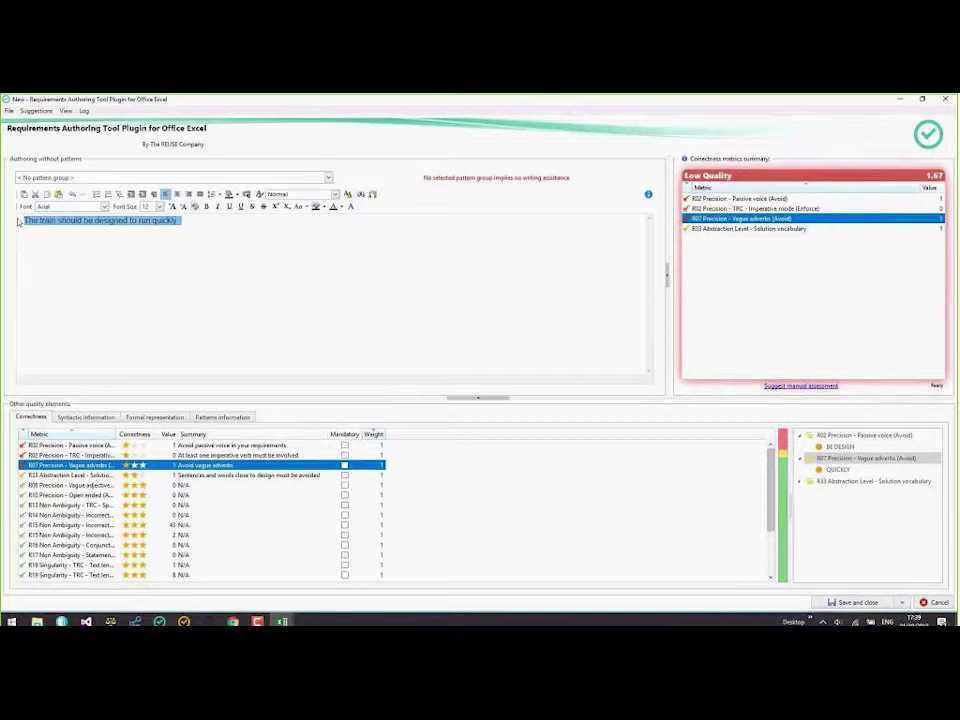
pyautogui.press('Delete')
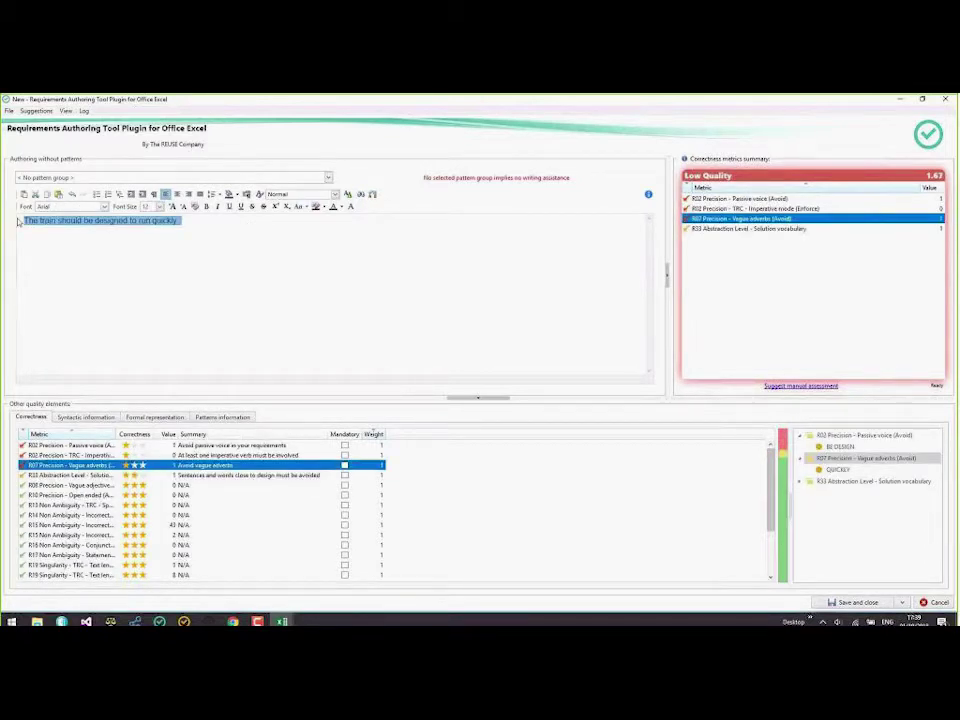
pyautogui.press('Delete')
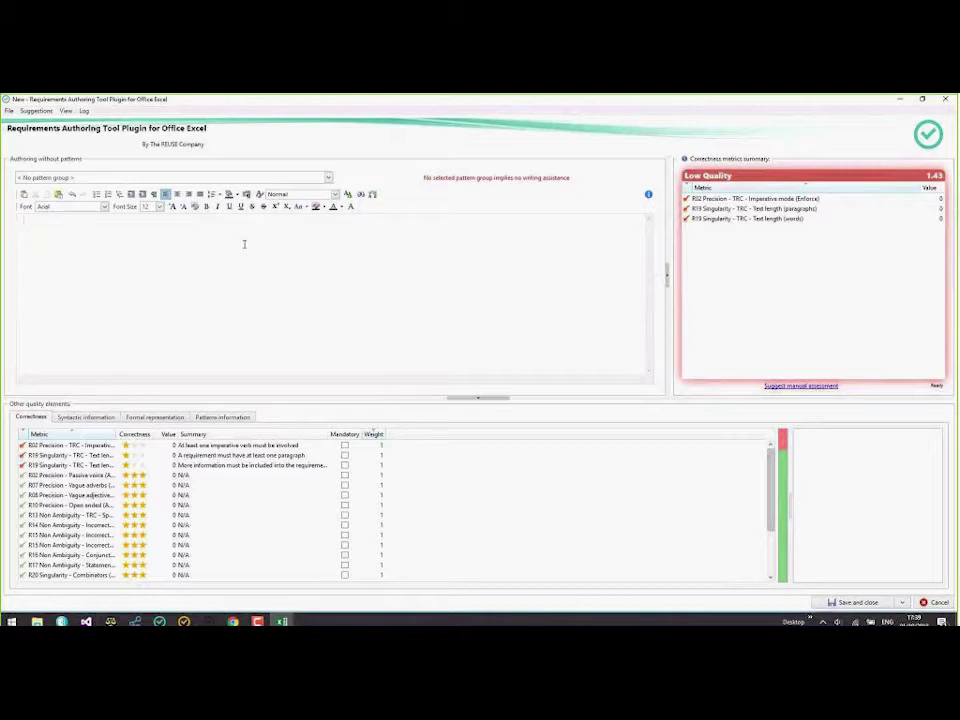
pyautogui.write('The train ')
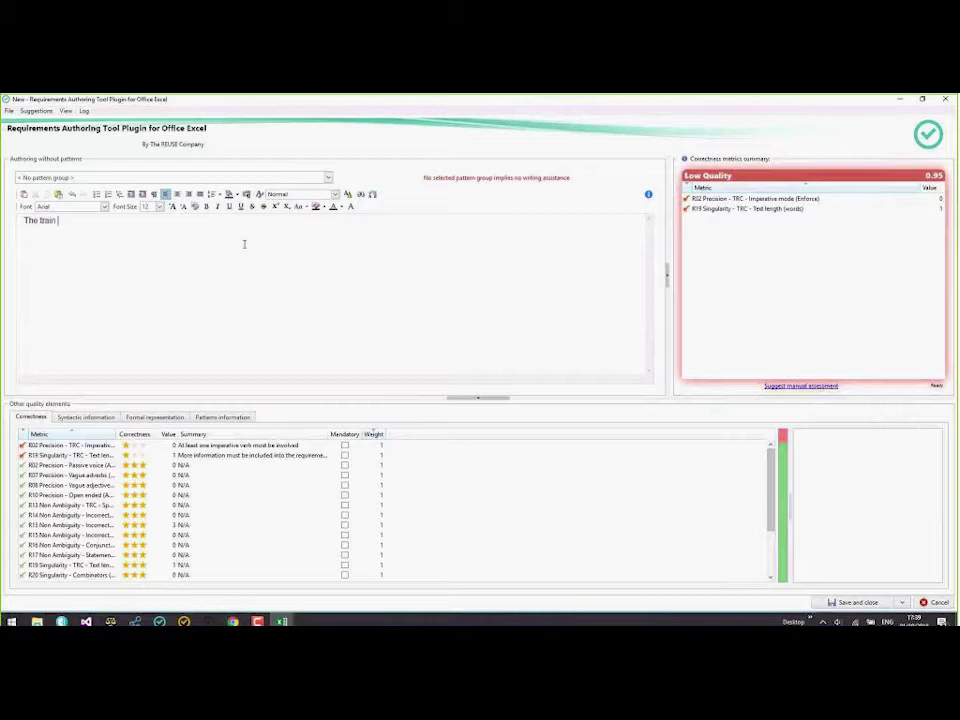
pyautogui.write('shall reach')
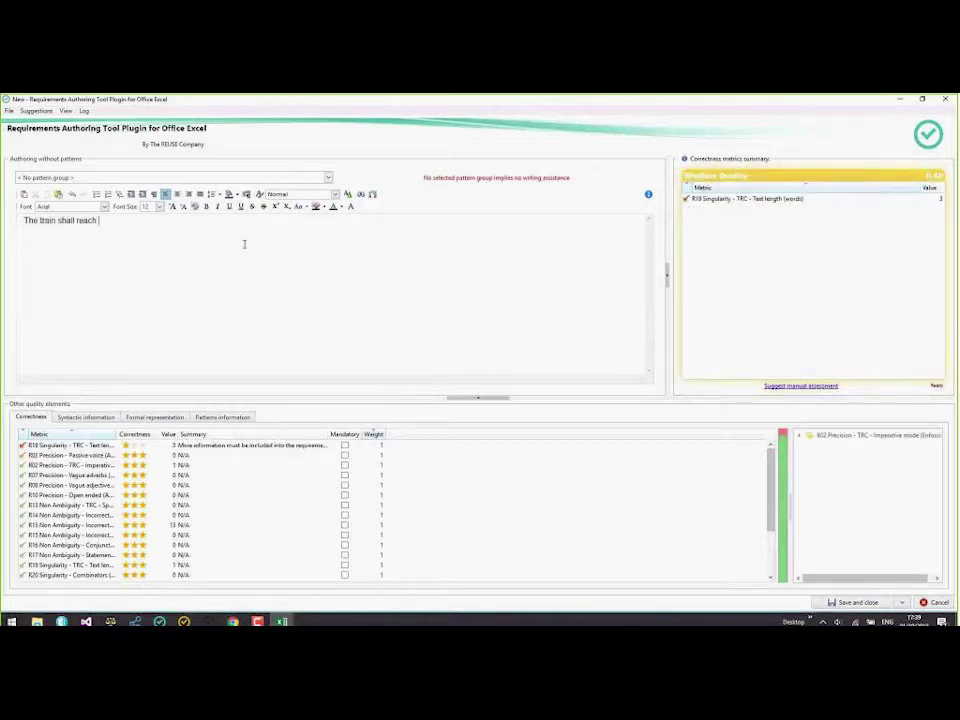
pyautogui.write(' a speed of ')
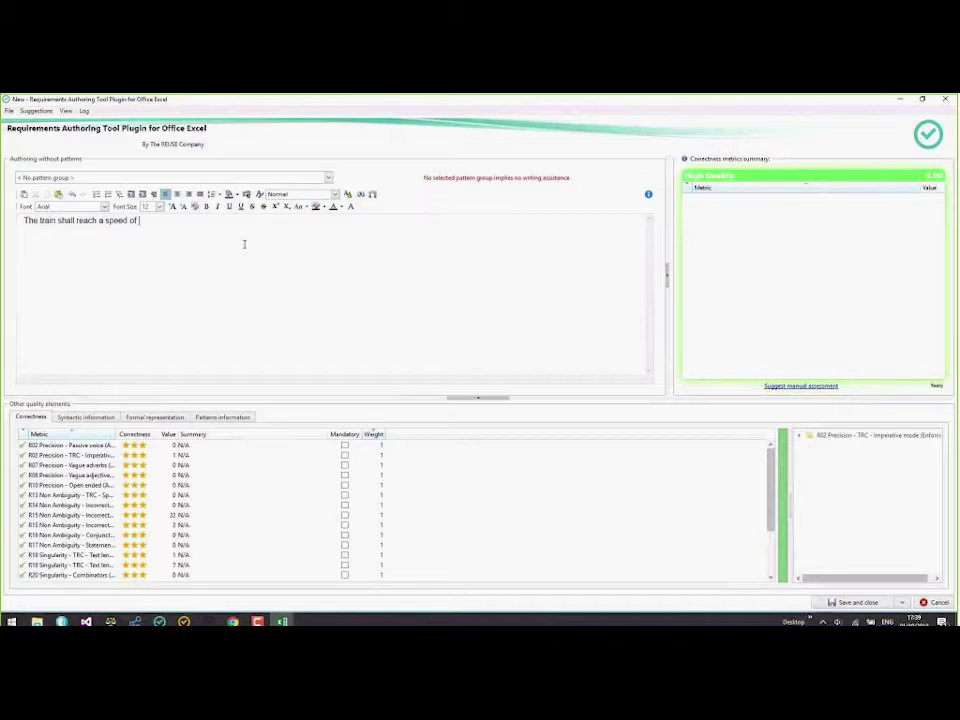
pyautogui.write('300 km/')
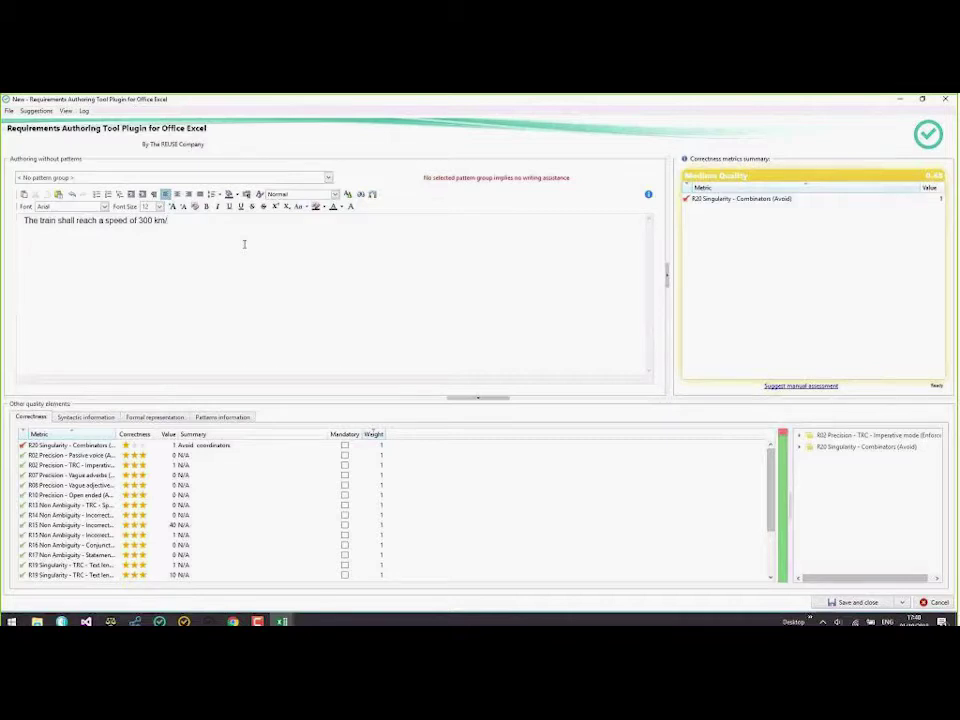
pyautogui.write('h.')
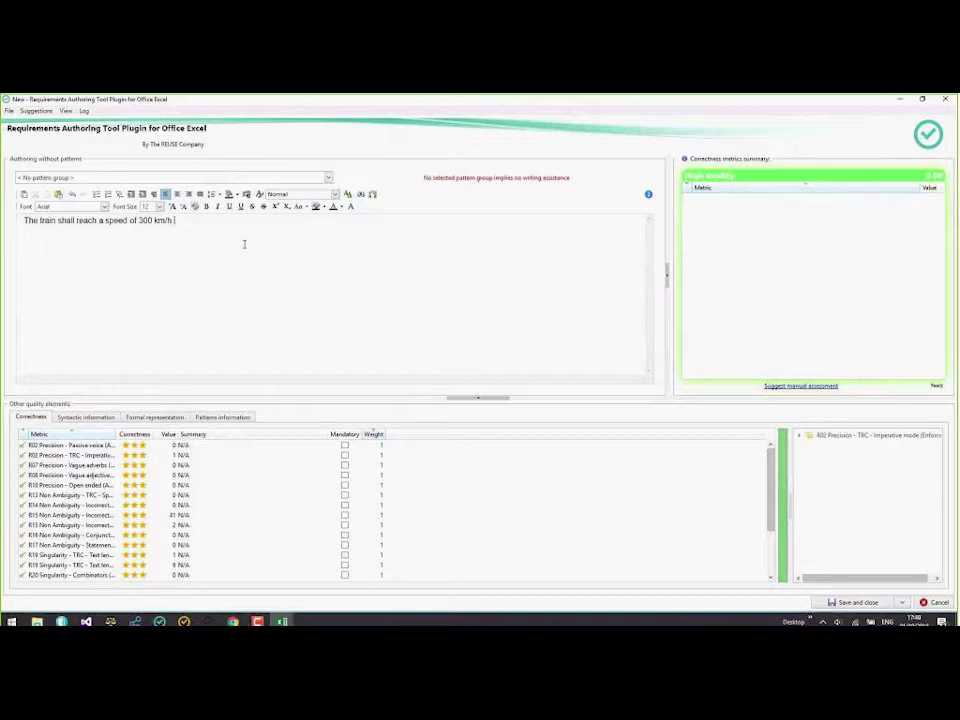
pyautogui.press('BackSpace')
pyautogui.write('.')
pyautogui.press('BackSpace')
pyautogui.click(857, 602)
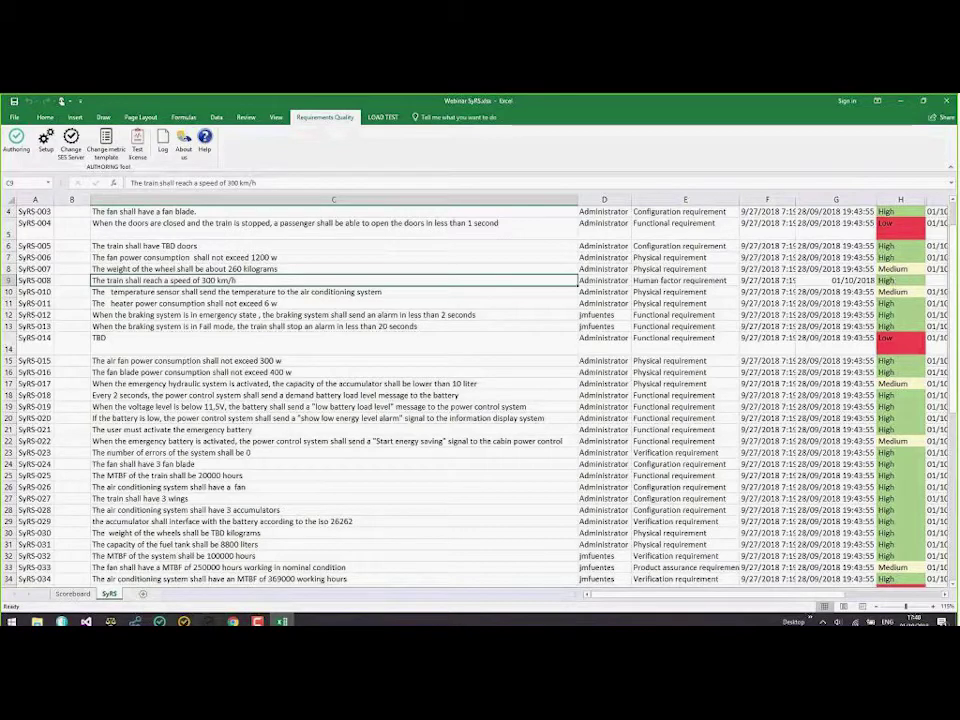
# Open the radio power requirement SyRS-046 in the authoring tool and examine its R14 incorrect spelling metric.
pyautogui.scroll(-2, 176, 481)
pyautogui.scroll(-2, 176, 481)
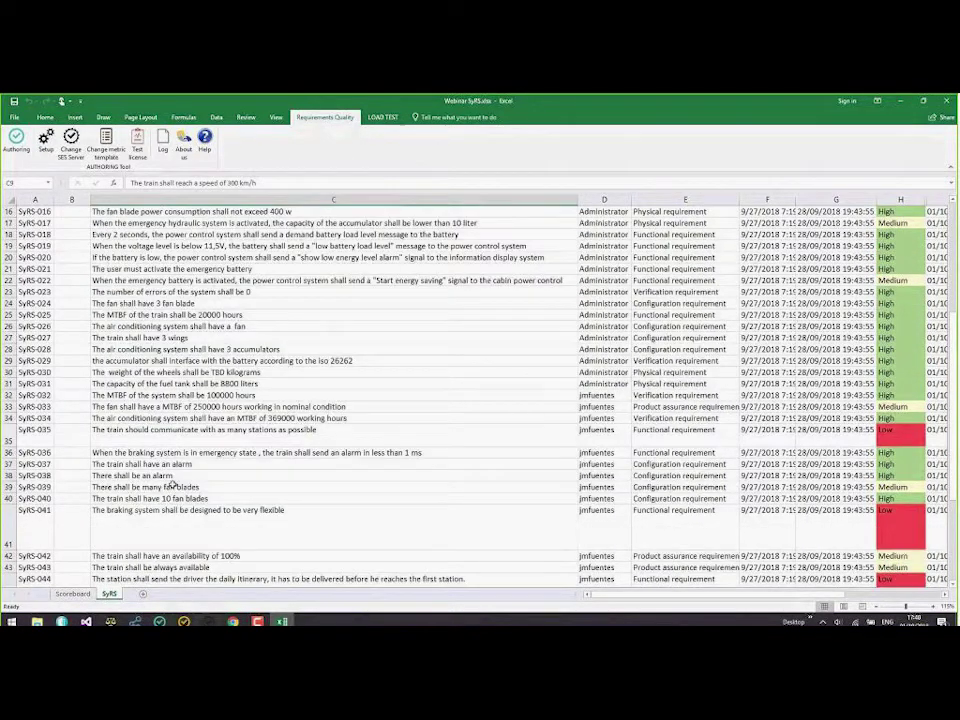
pyautogui.scroll(-3, 173, 483)
pyautogui.click(190, 511)
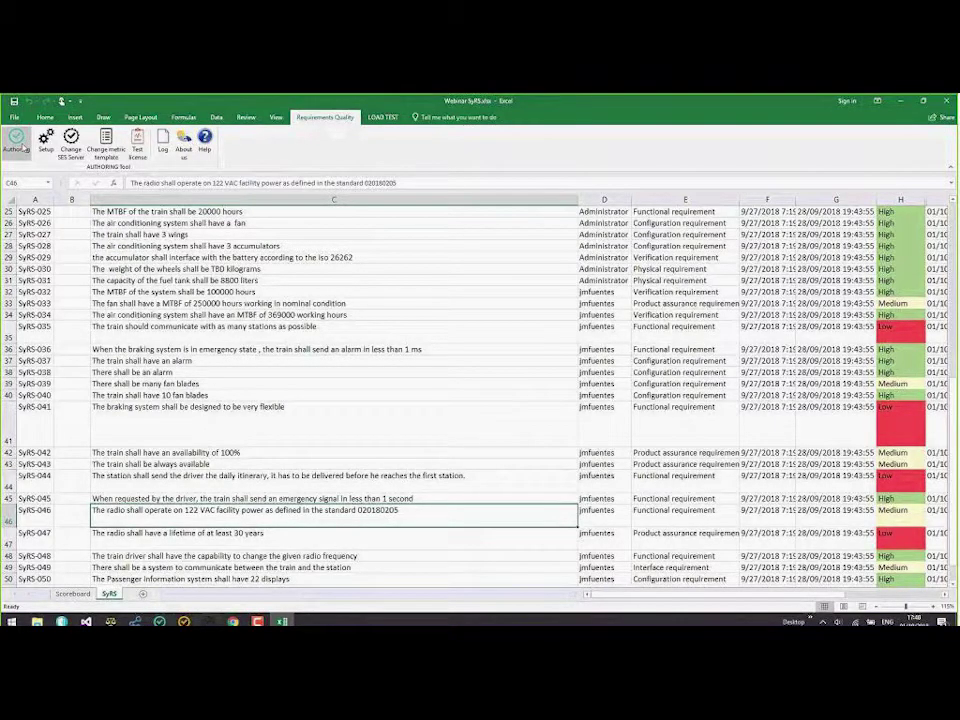
pyautogui.click(24, 147)
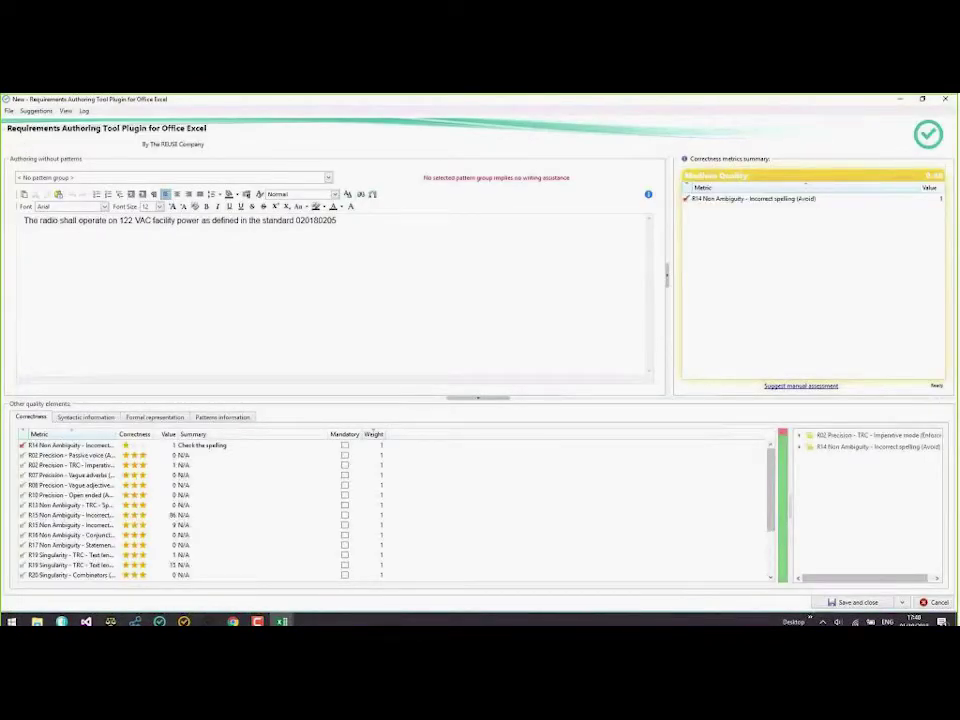
pyautogui.click(765, 200)
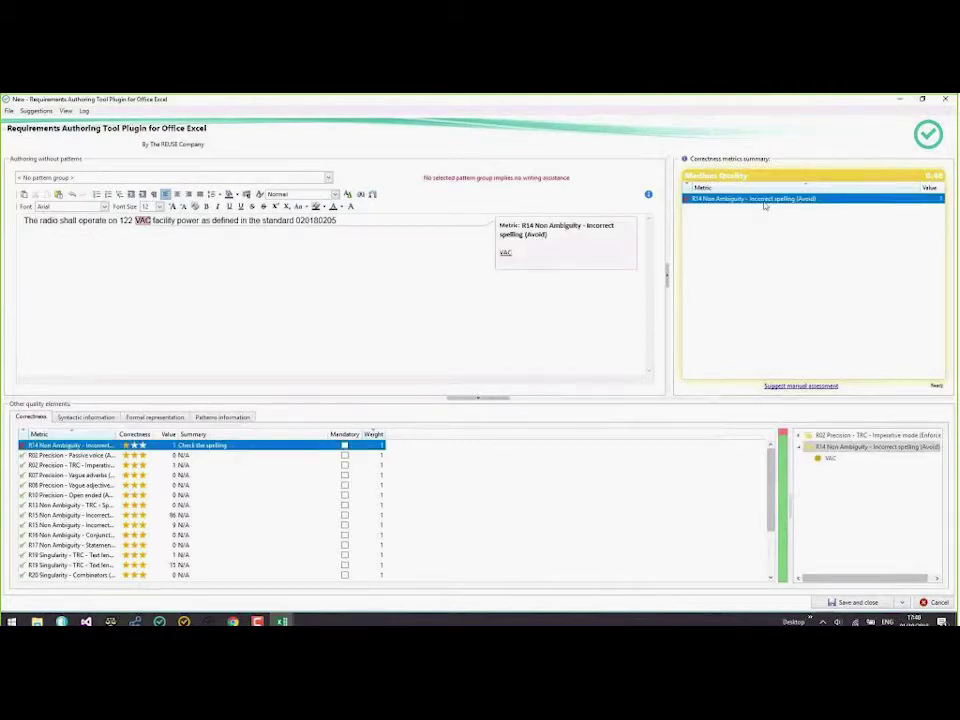
# Submit a suggestion to add the term "VAC" from the requirement text into the domain, keeping the default description.
pyautogui.click(140, 222)
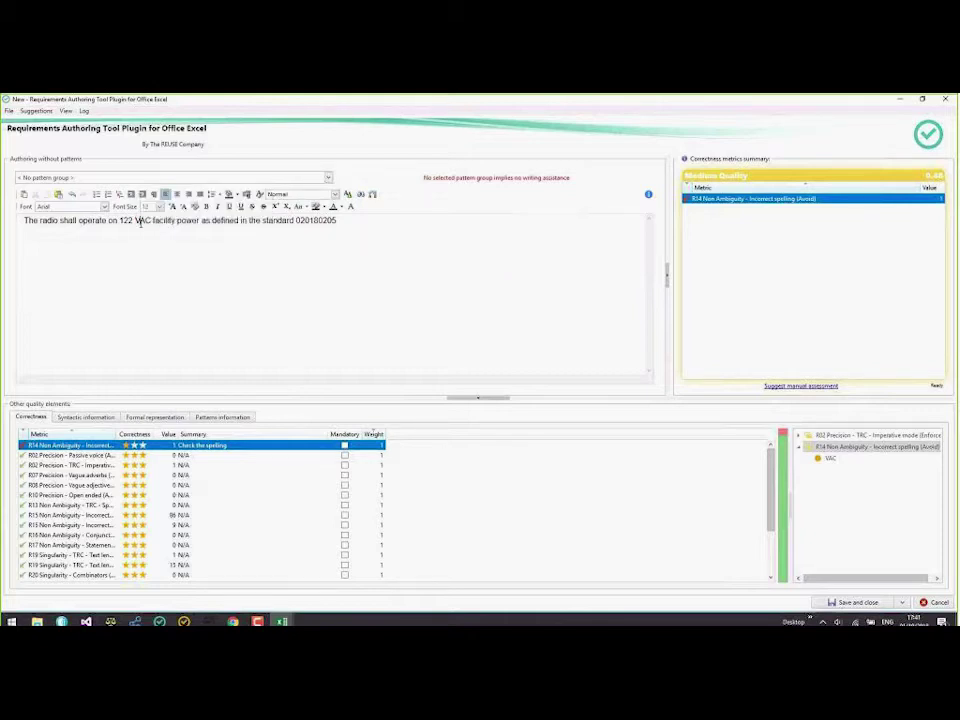
pyautogui.doubleClick(140, 222)
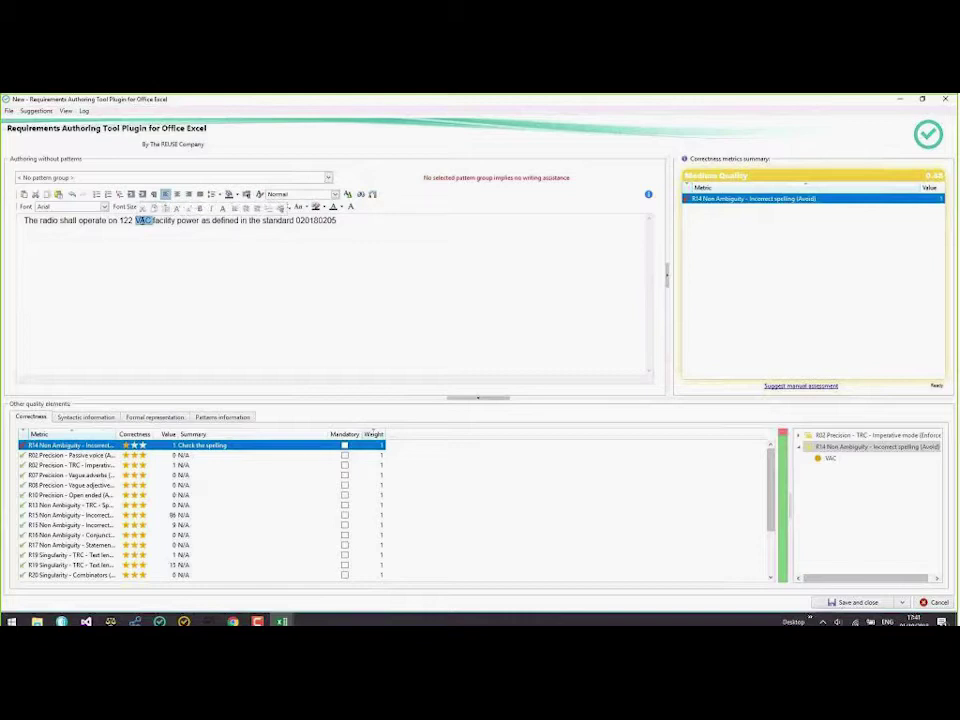
pyautogui.rightClick(143, 221)
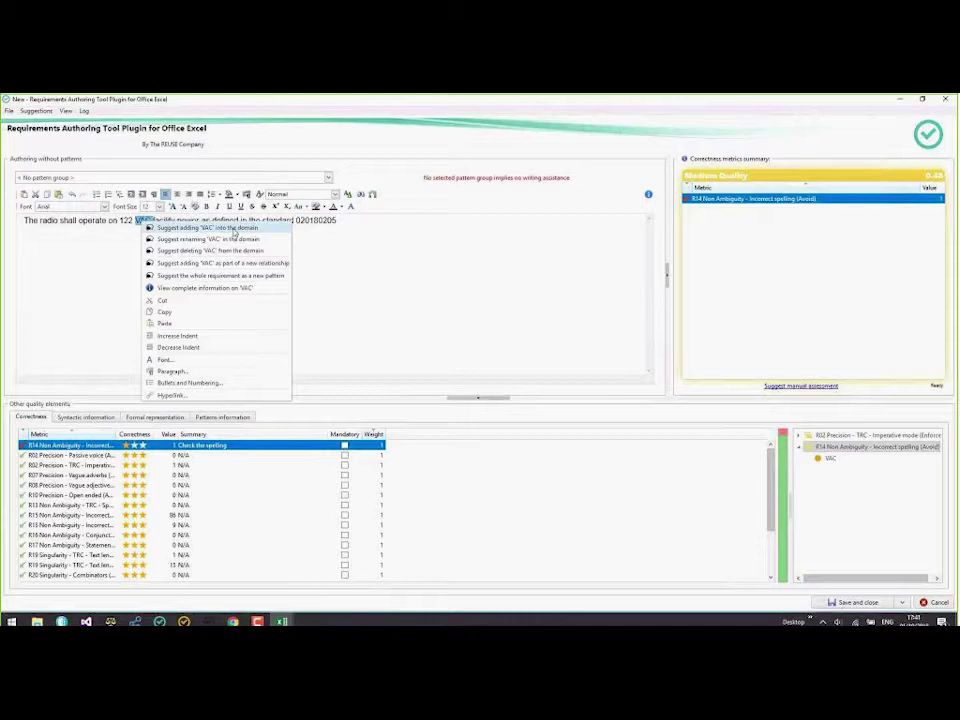
pyautogui.click(268, 231)
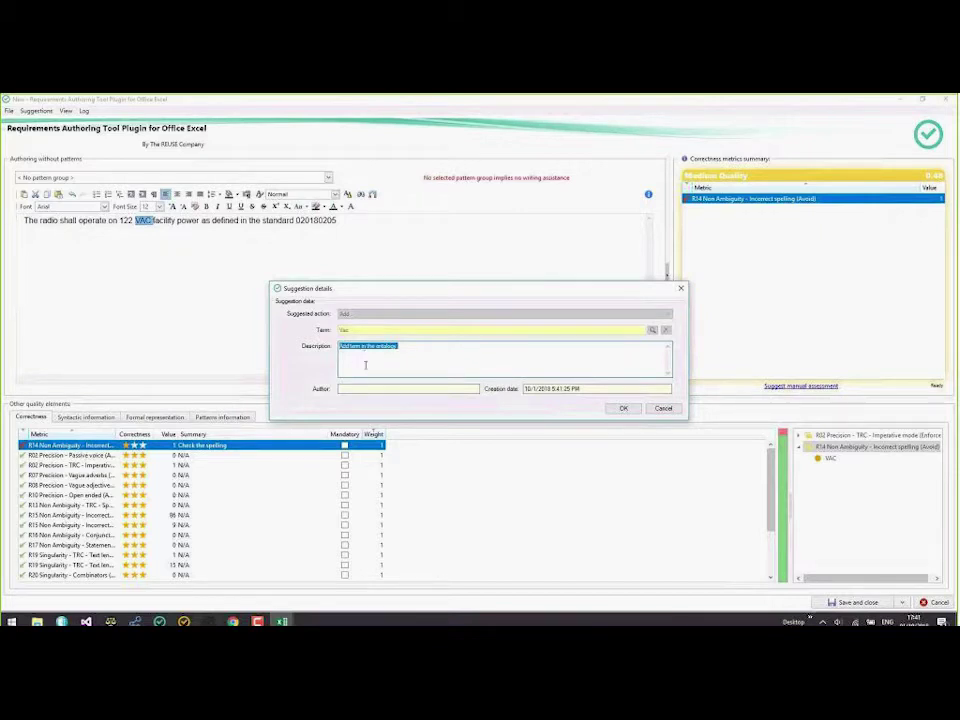
pyautogui.click(623, 408)
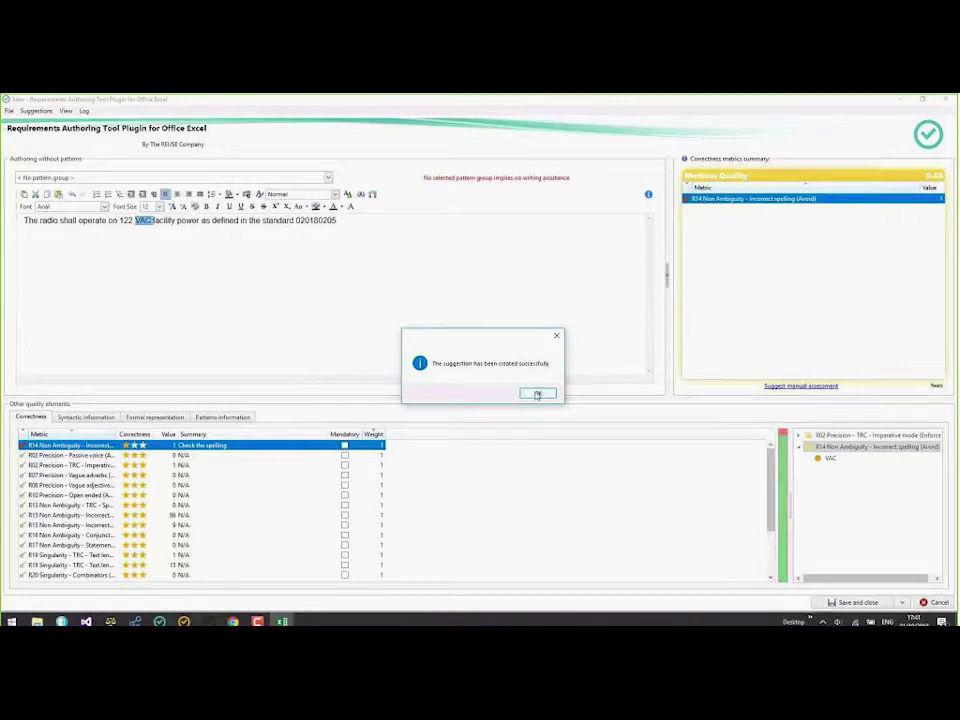
pyautogui.click(537, 394)
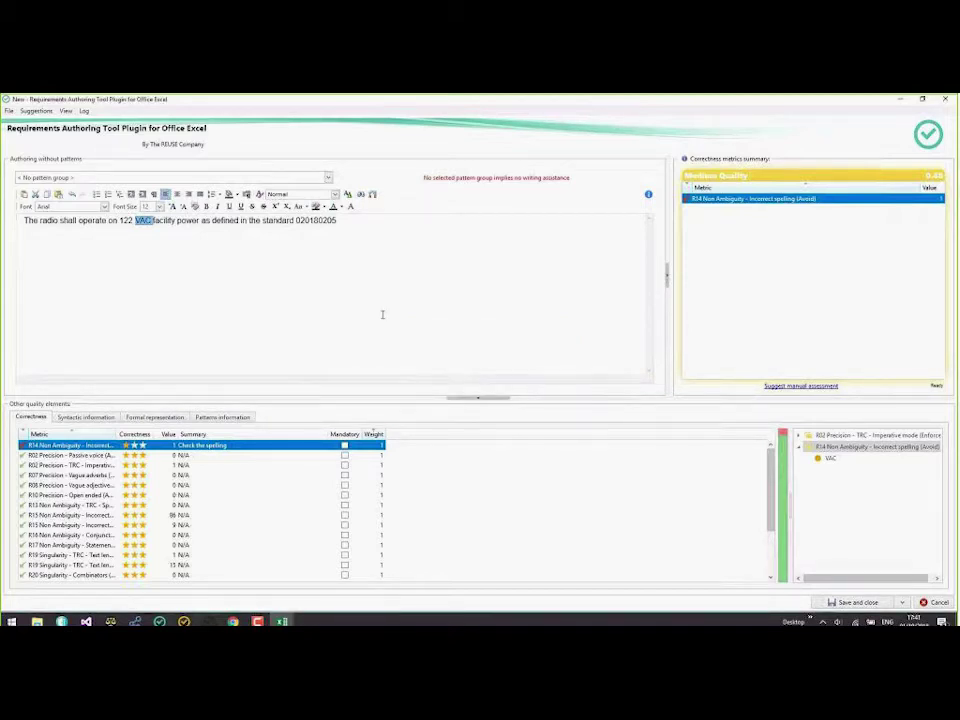
# Review the quality levels available for suggesting a manual assessment, and leave the SyRS-046 authoring without saving.
pyautogui.click(783, 389)
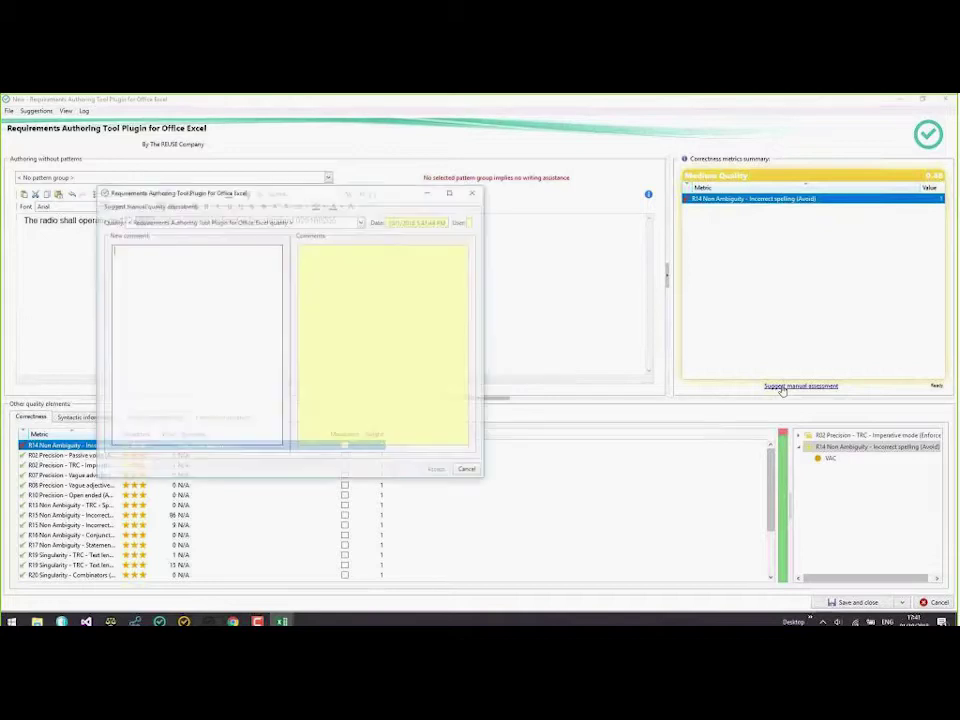
pyautogui.click(362, 222)
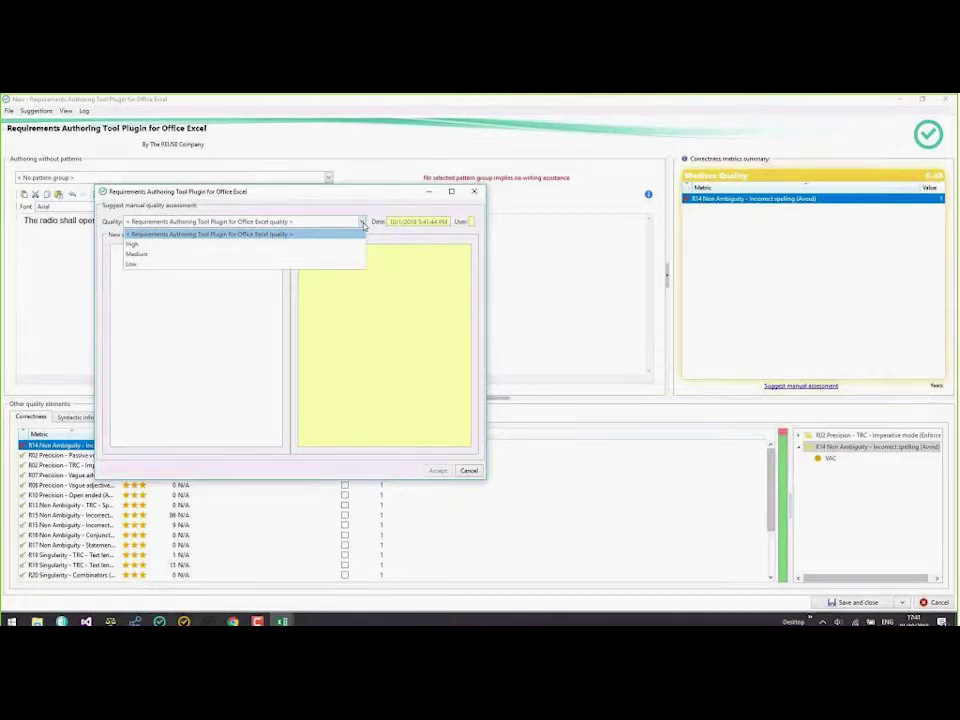
pyautogui.press('Down')
pyautogui.press('Down')
pyautogui.press('Down')
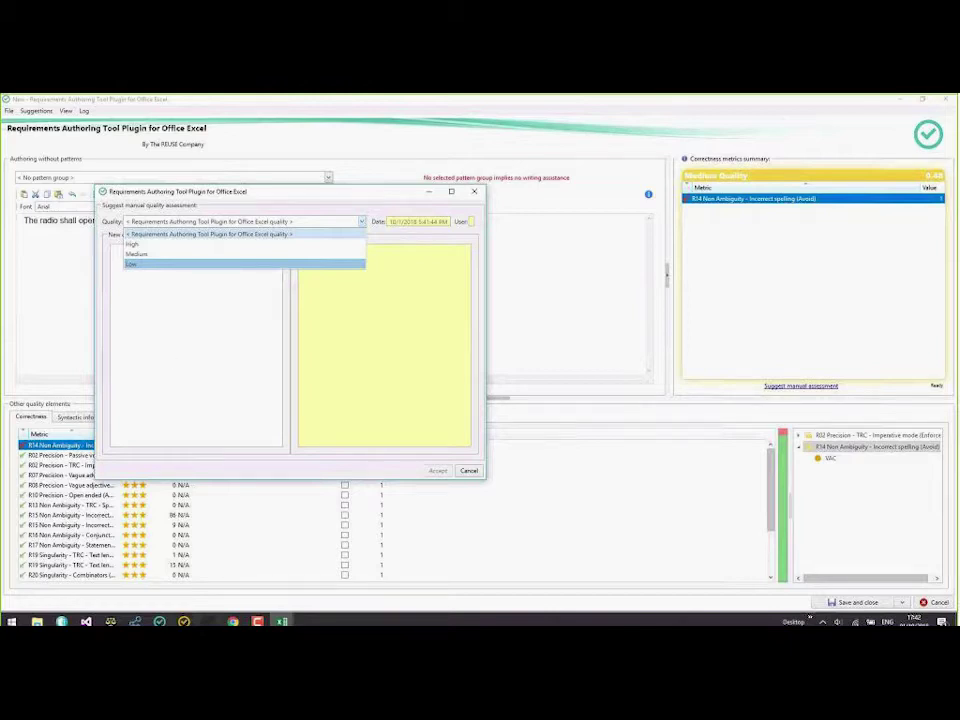
pyautogui.click(468, 470)
pyautogui.click(468, 470)
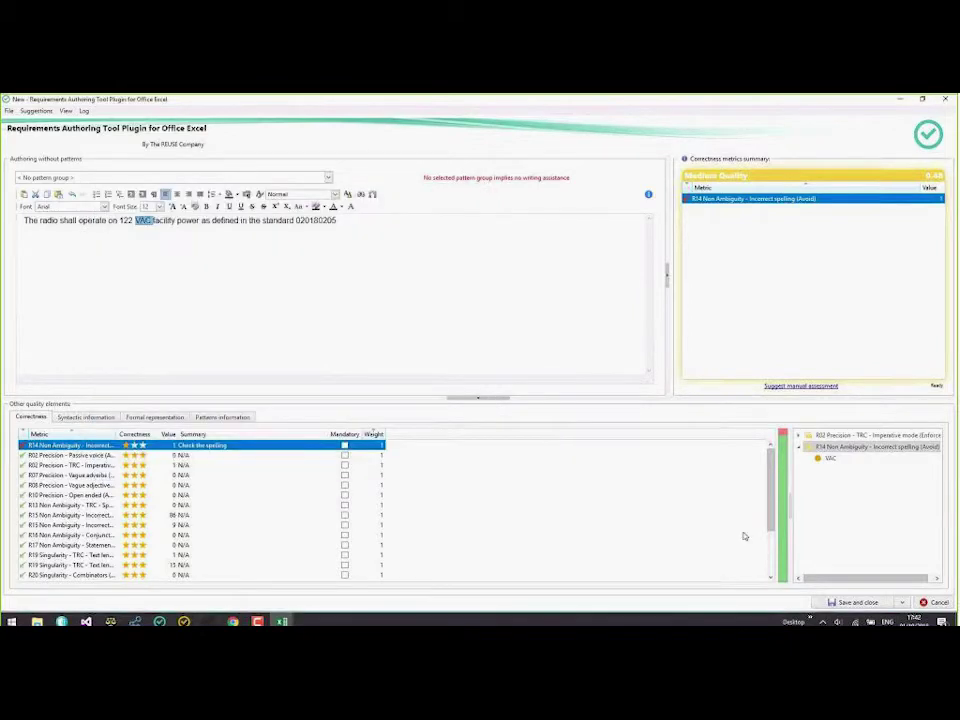
pyautogui.click(936, 602)
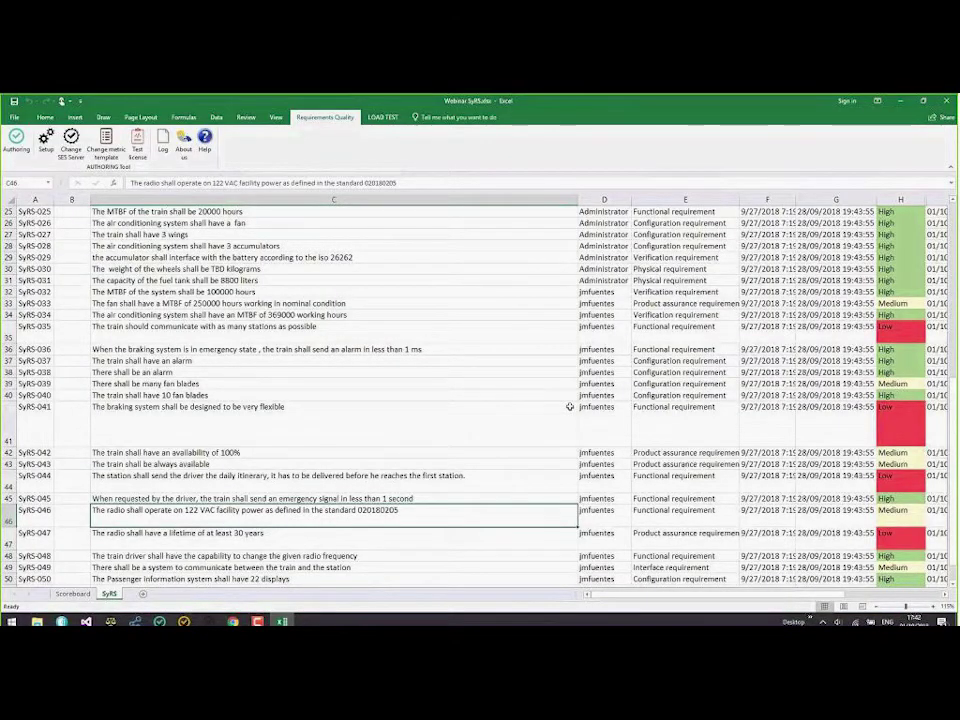
# Launch the authoring tool on the empty description cell C53 below SyRS-052 for a new requirement.
pyautogui.scroll(-3, 113, 513)
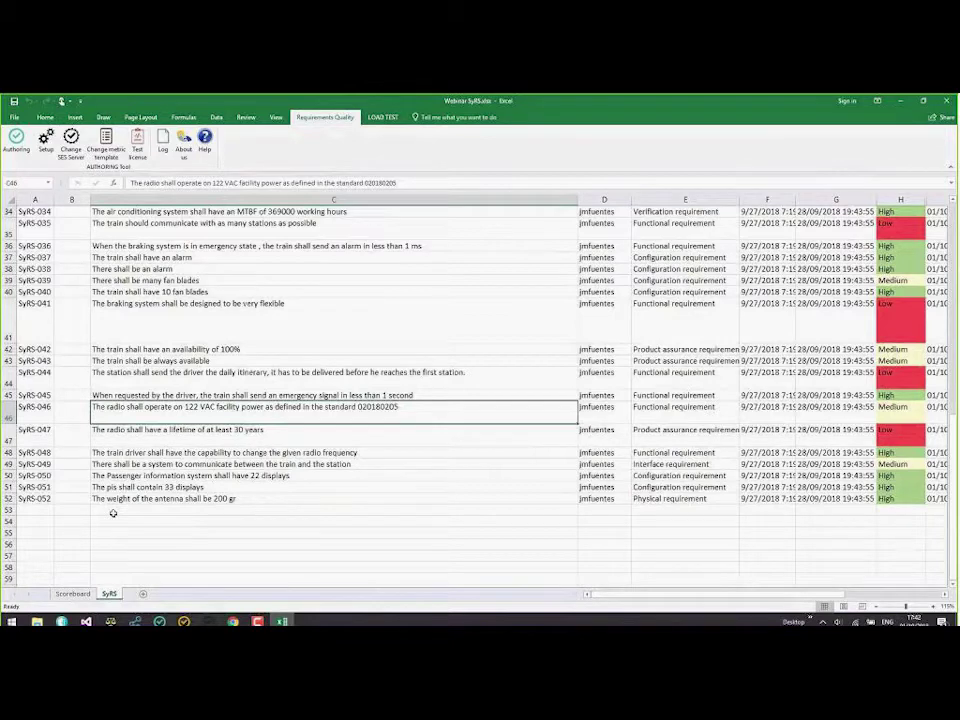
pyautogui.click(112, 511)
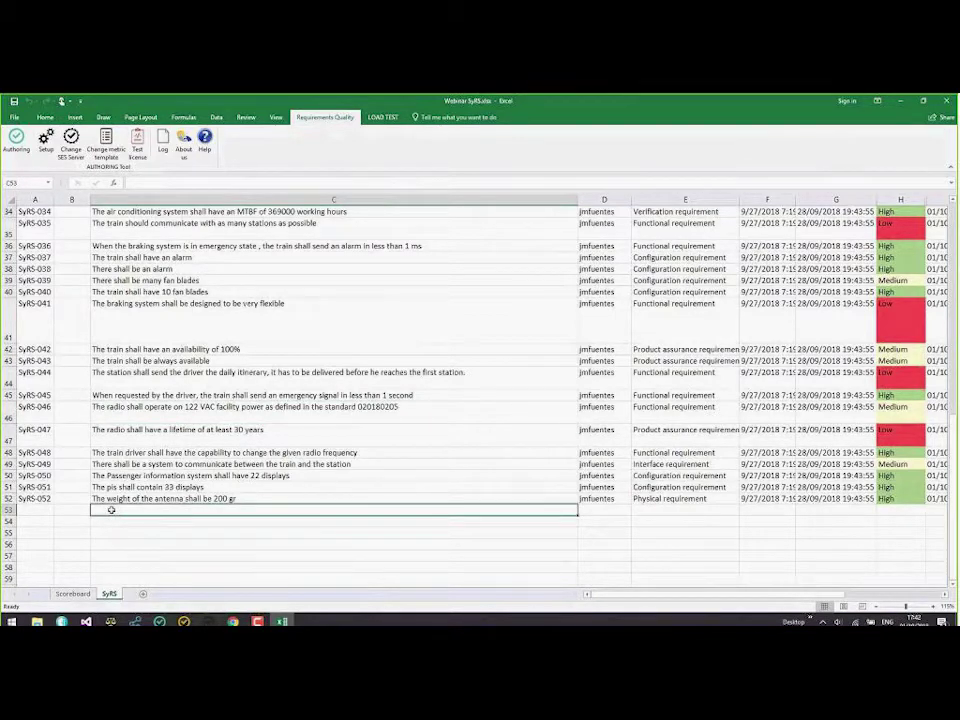
pyautogui.click(17, 145)
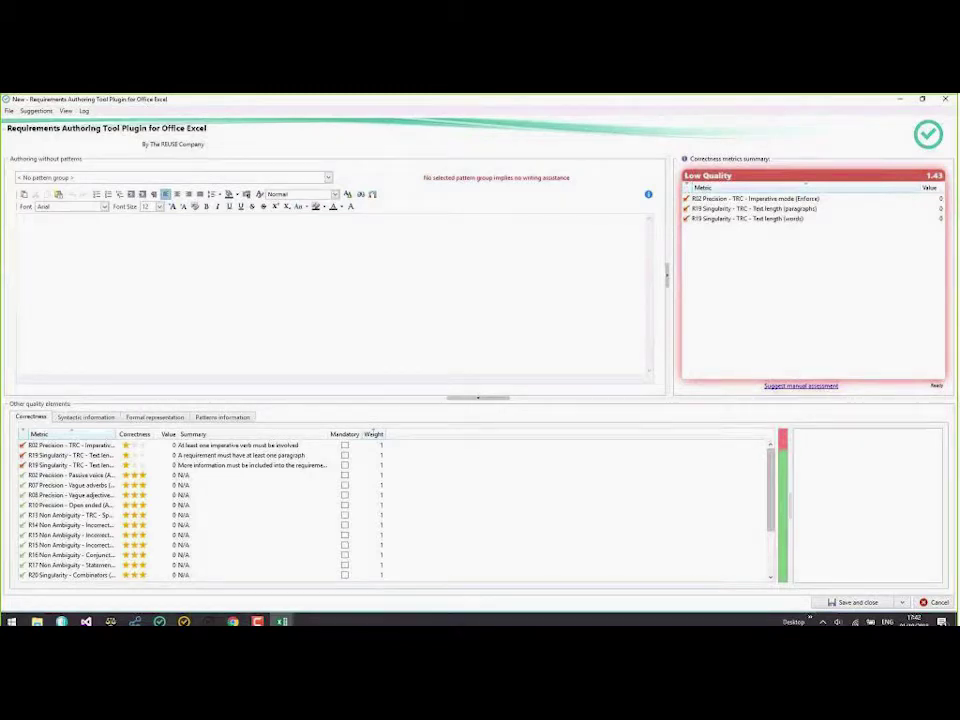
# Turn on the writing assistance view for the new requirement and collapse its matching patterns area to enlarge the text editor.
pyautogui.click(66, 111)
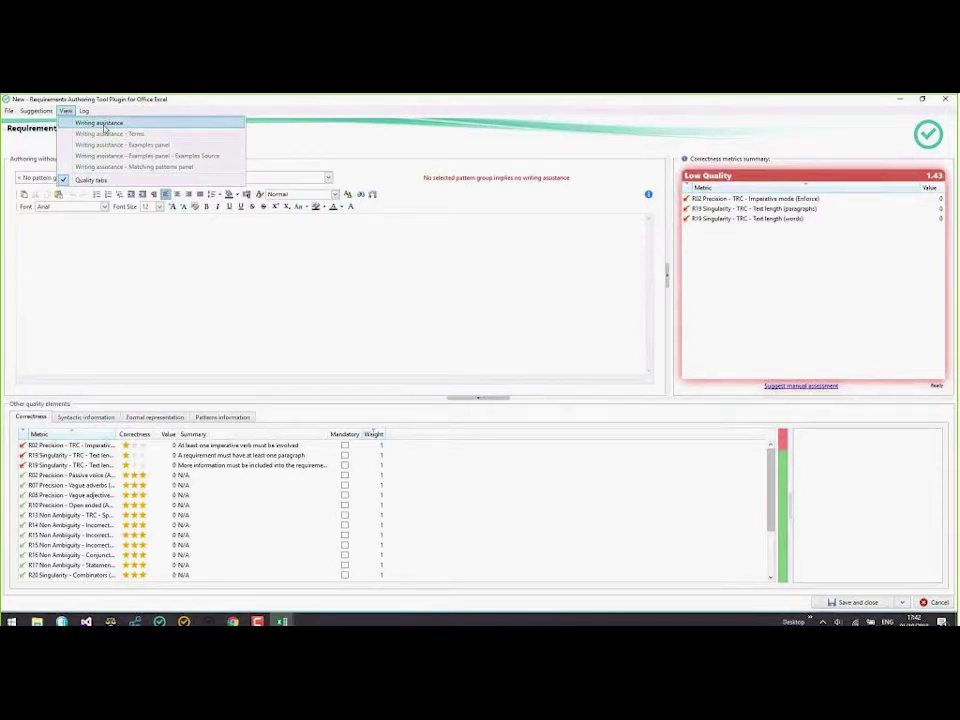
pyautogui.click(104, 124)
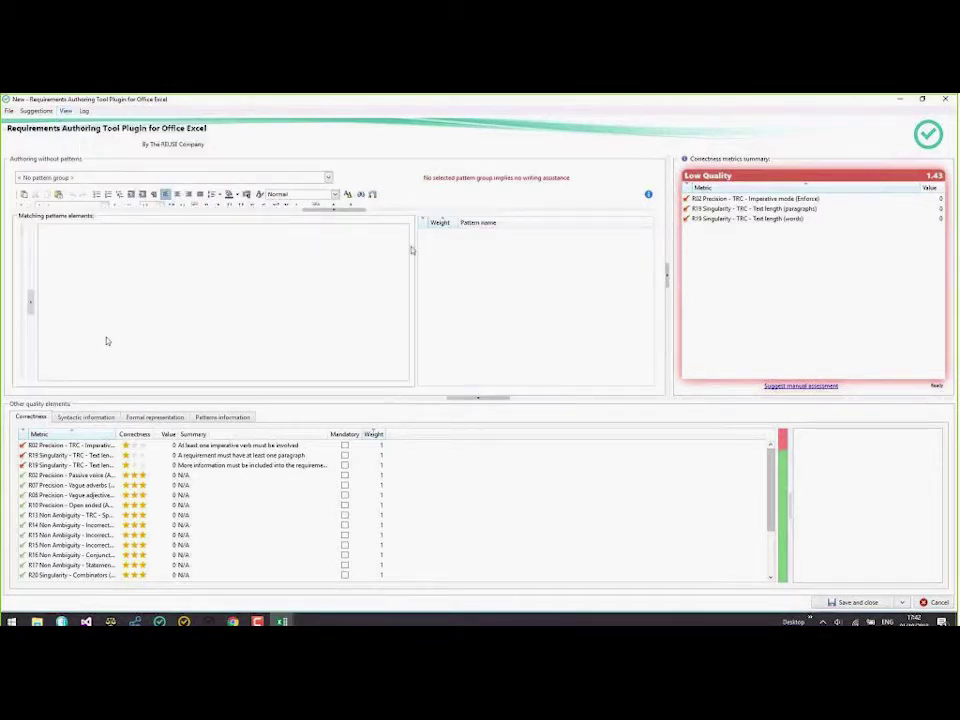
pyautogui.click(347, 209)
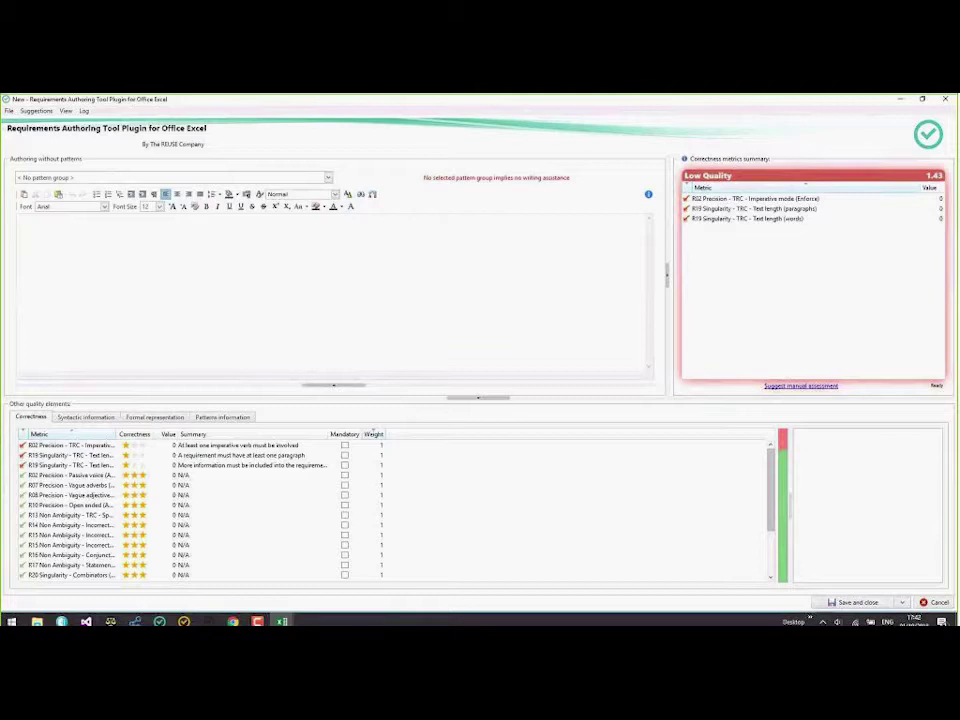
pyautogui.click(198, 281)
# Choose the pattern group "02.01 - System Physical Requirements" with the pattern "<Property> <System> shall be [<Operator>] NUMBER UNIT" and review its syntax details.
pyautogui.click(329, 178)
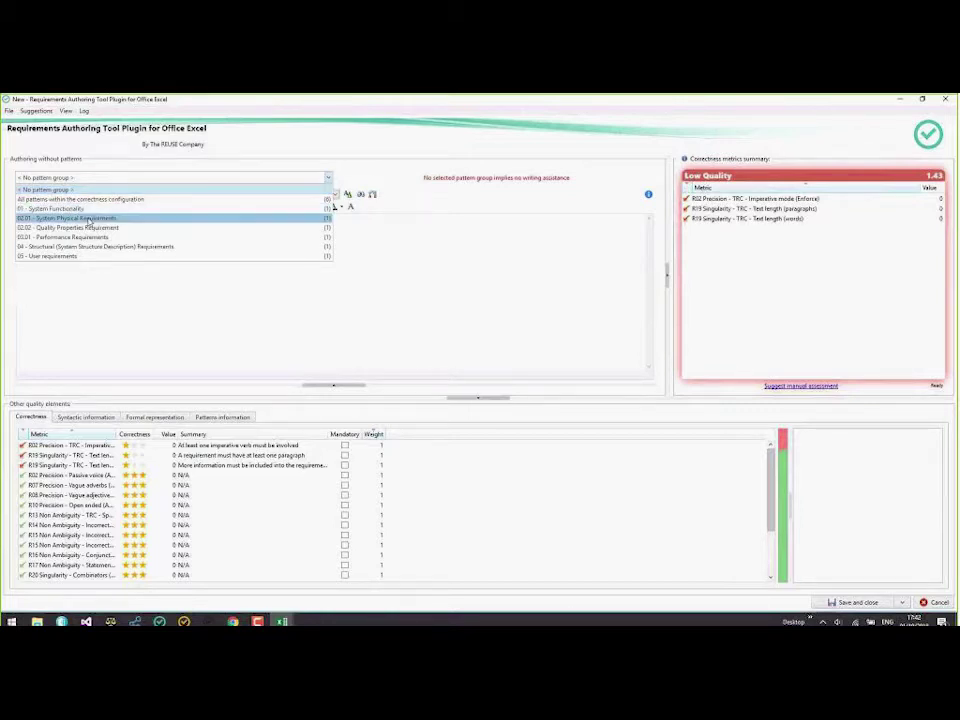
pyautogui.press('Escape')
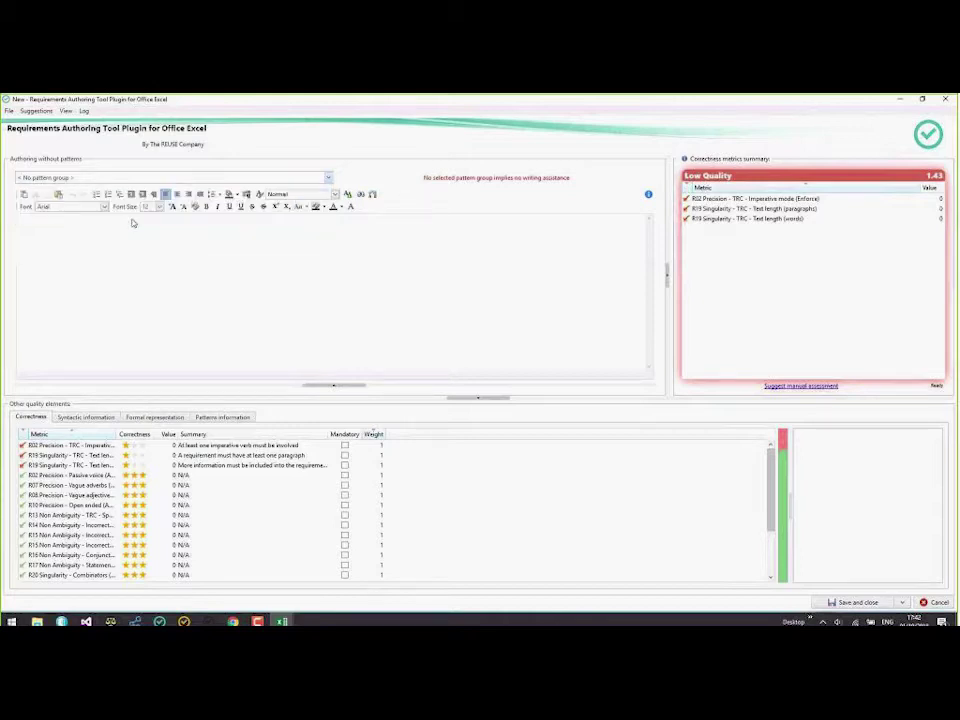
pyautogui.click(396, 179)
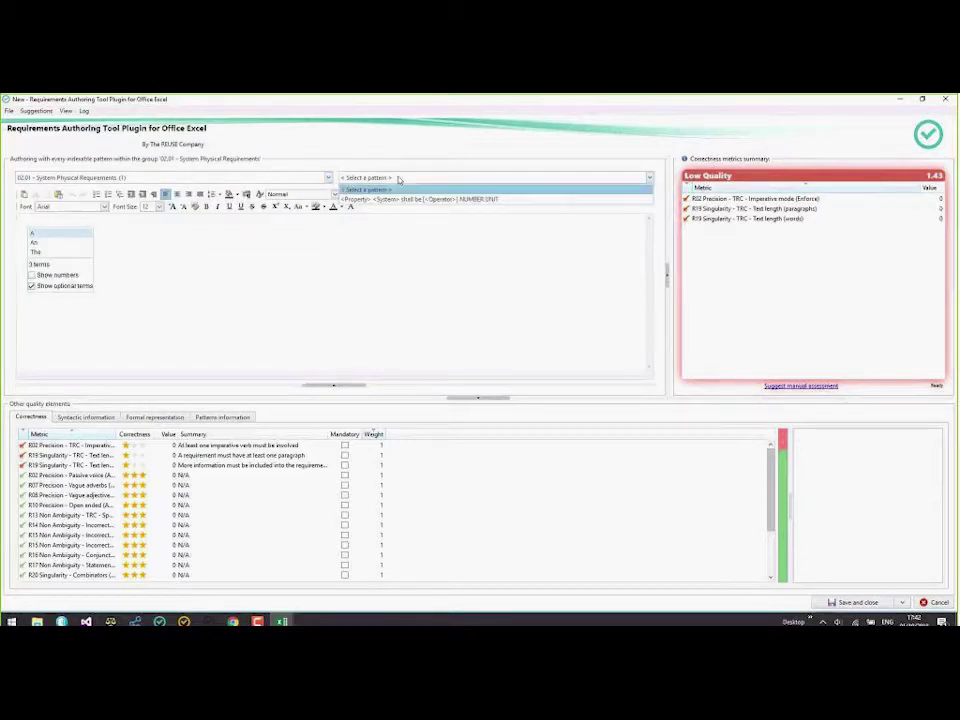
pyautogui.click(458, 200)
pyautogui.moveTo(449, 184)
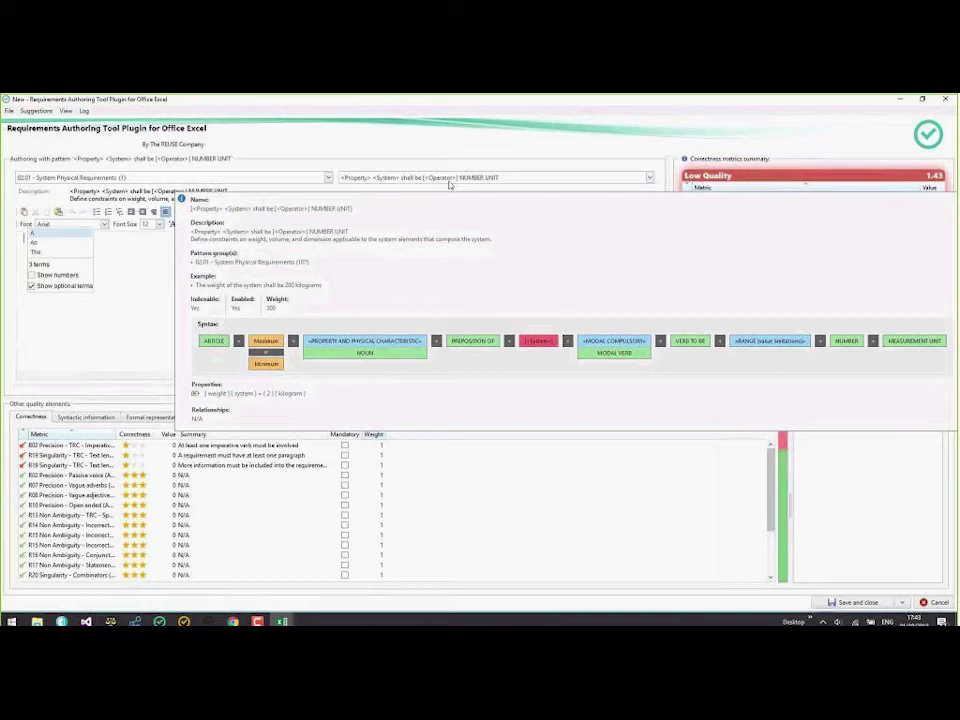
# Write the requirement "The length of the component shall be 22 cm" following the pattern's suggested terms, and save it to the worksheet.
pyautogui.click(275, 286)
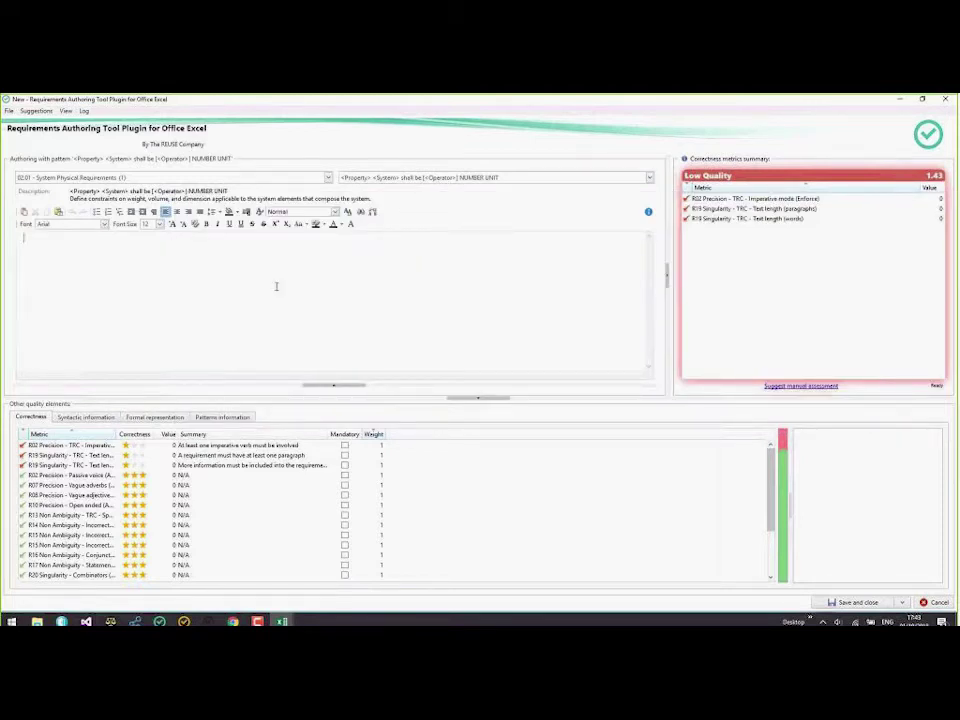
pyautogui.write('The')
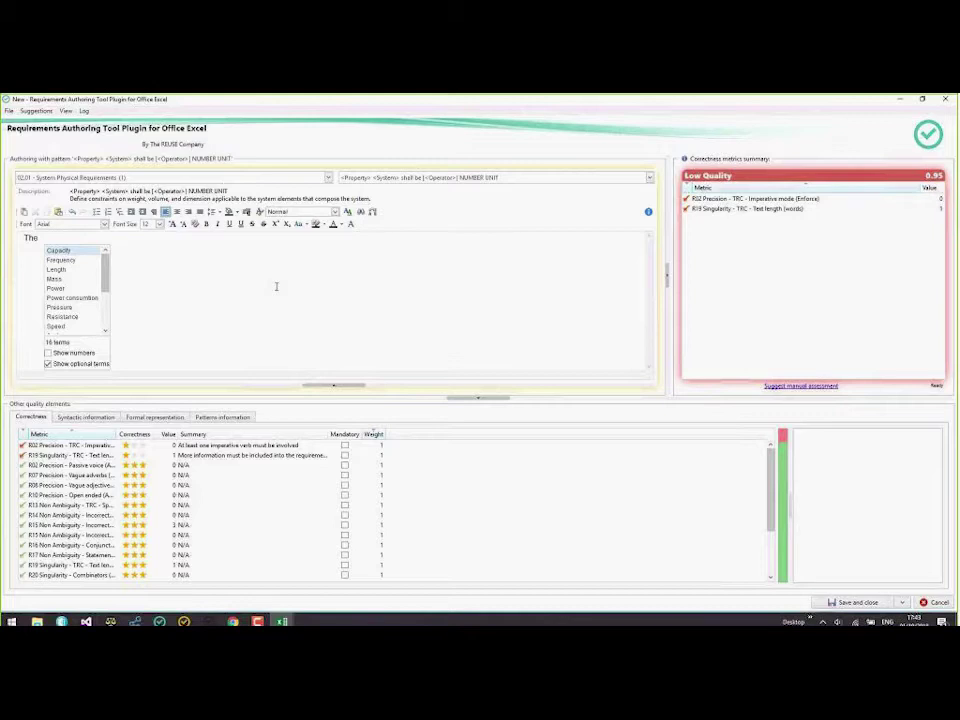
pyautogui.write('l')
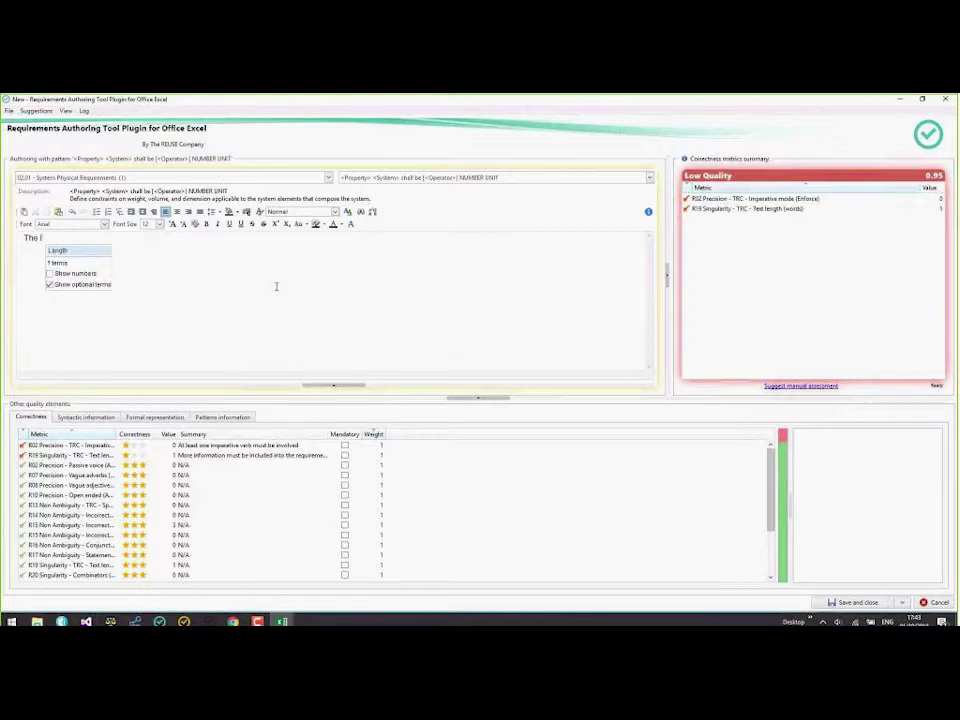
pyautogui.write('ength of ')
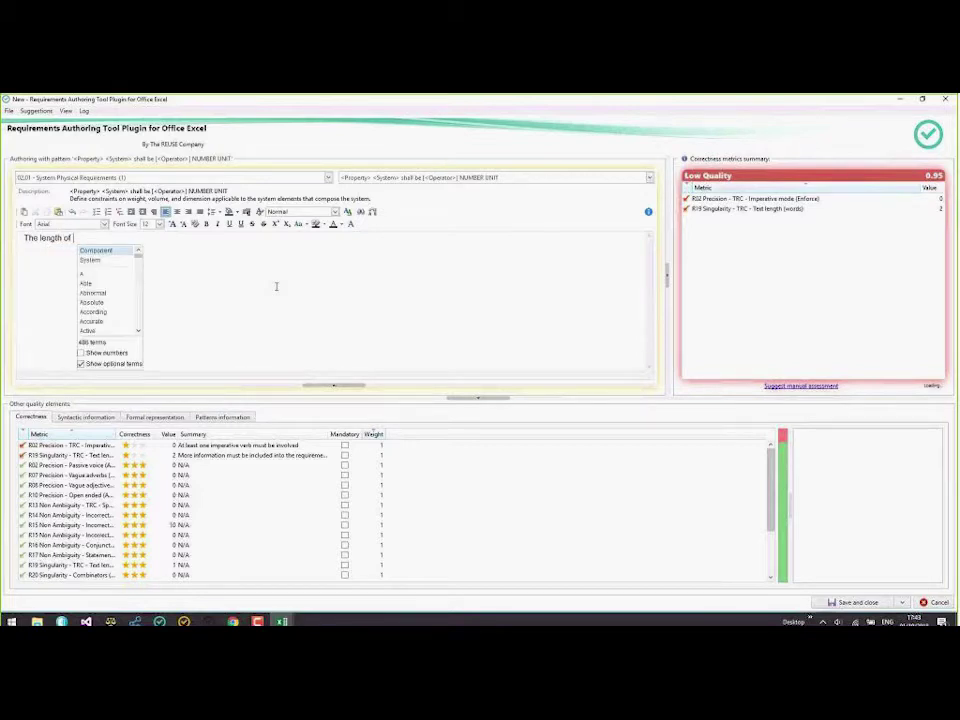
pyautogui.write('the')
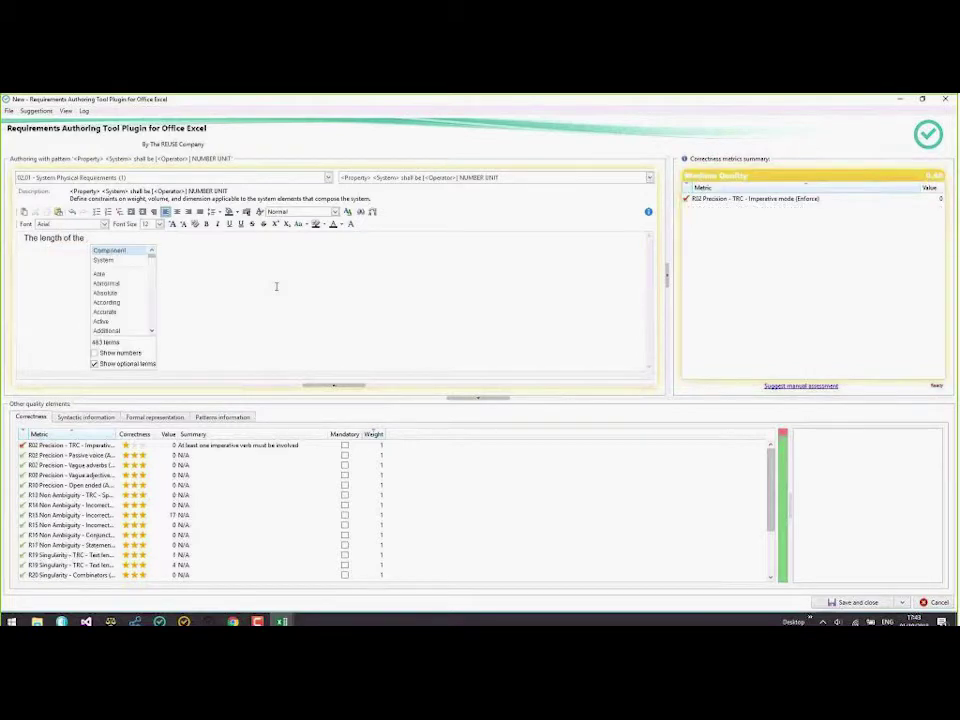
pyautogui.press('BackSpace')
pyautogui.write('component shall ')
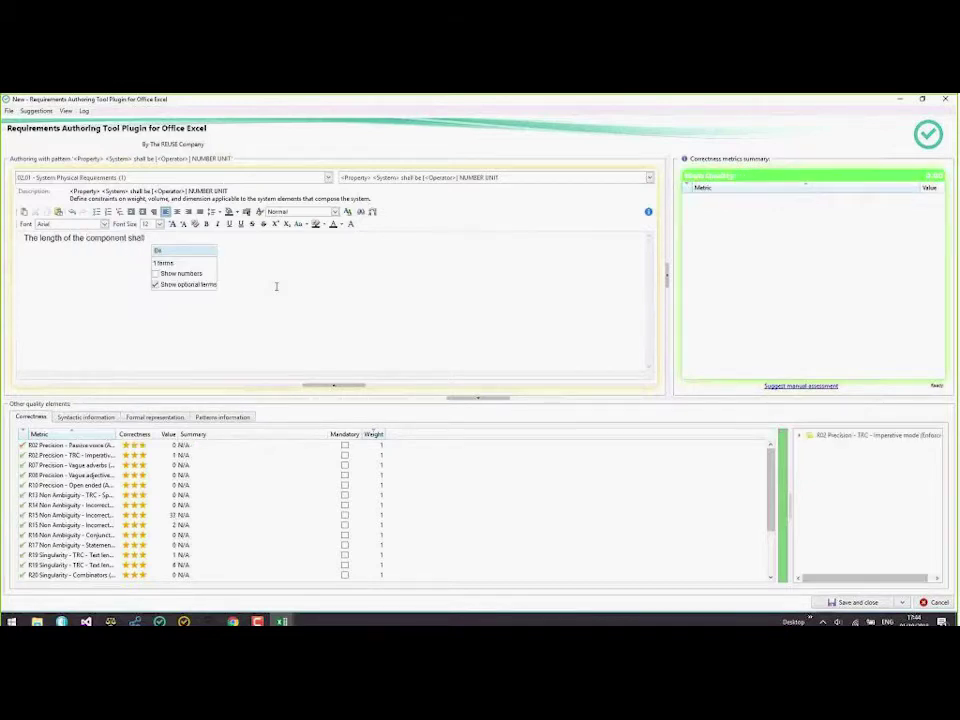
pyautogui.write('be ')
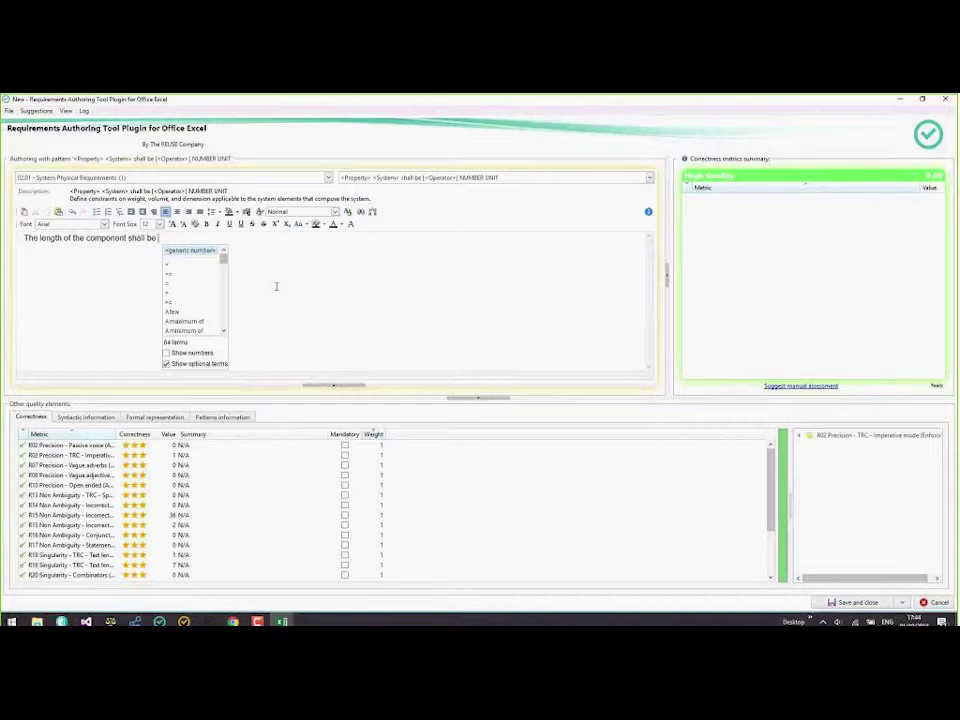
pyautogui.write('22 ')
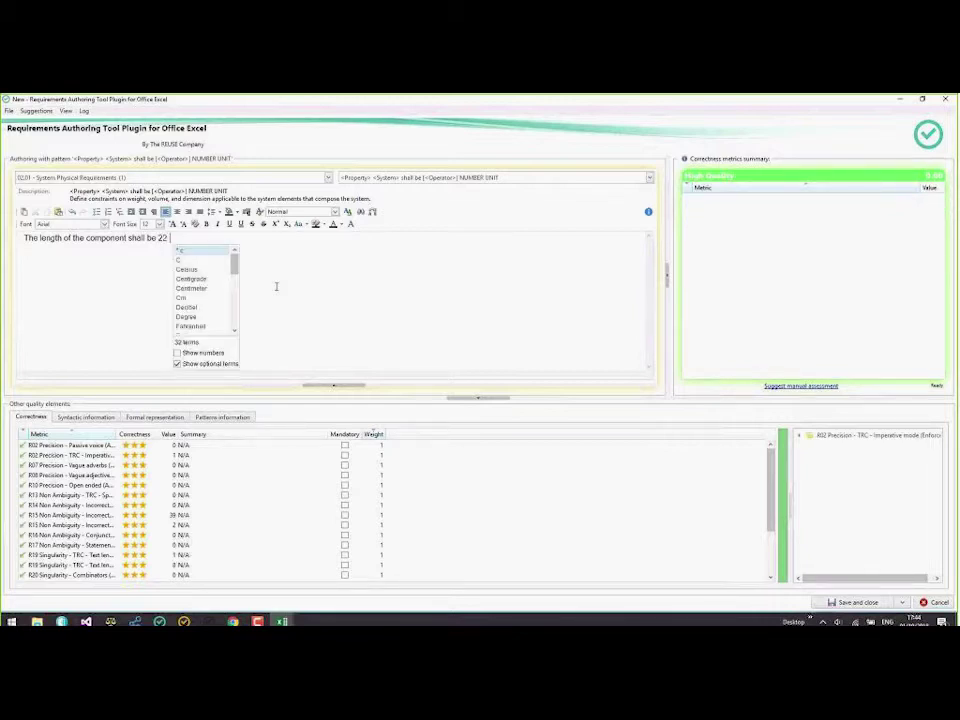
pyautogui.write('cm')
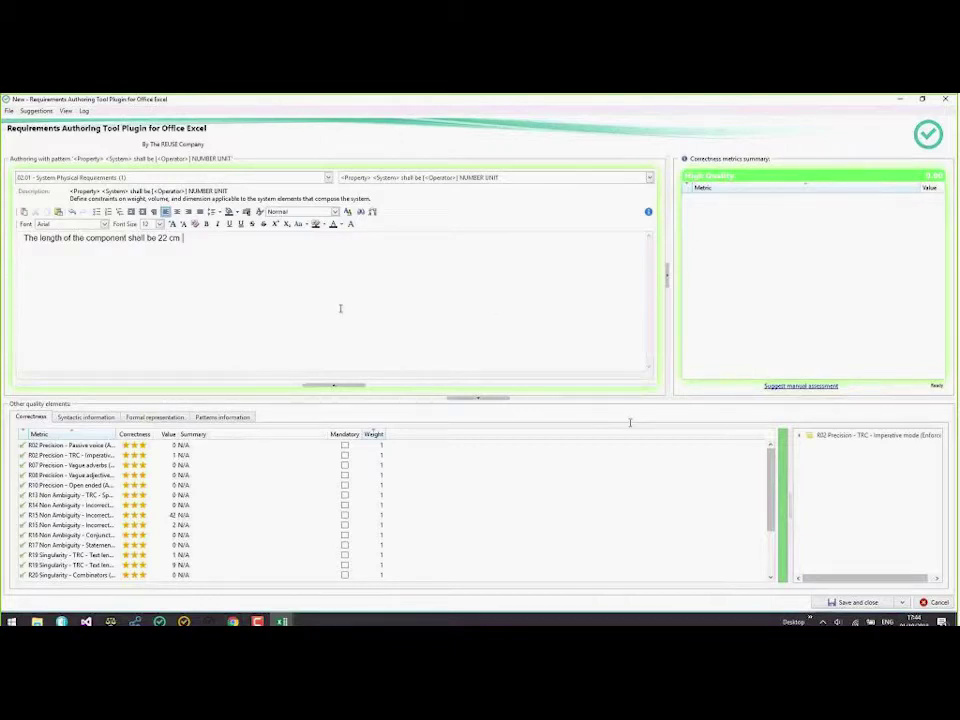
pyautogui.click(850, 602)
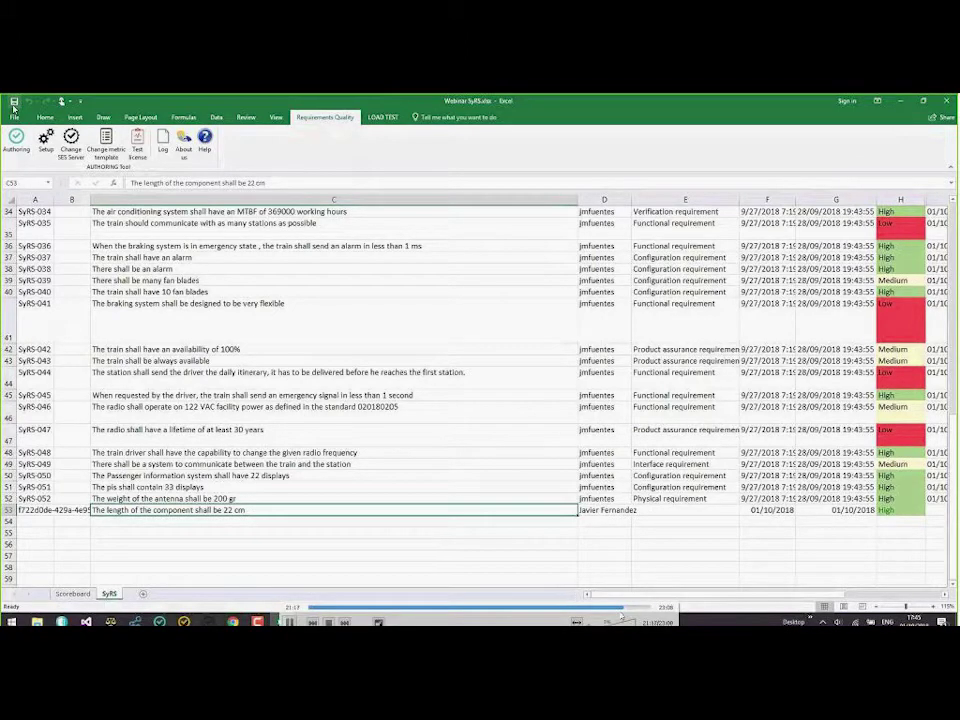
pyautogui.click(632, 608)
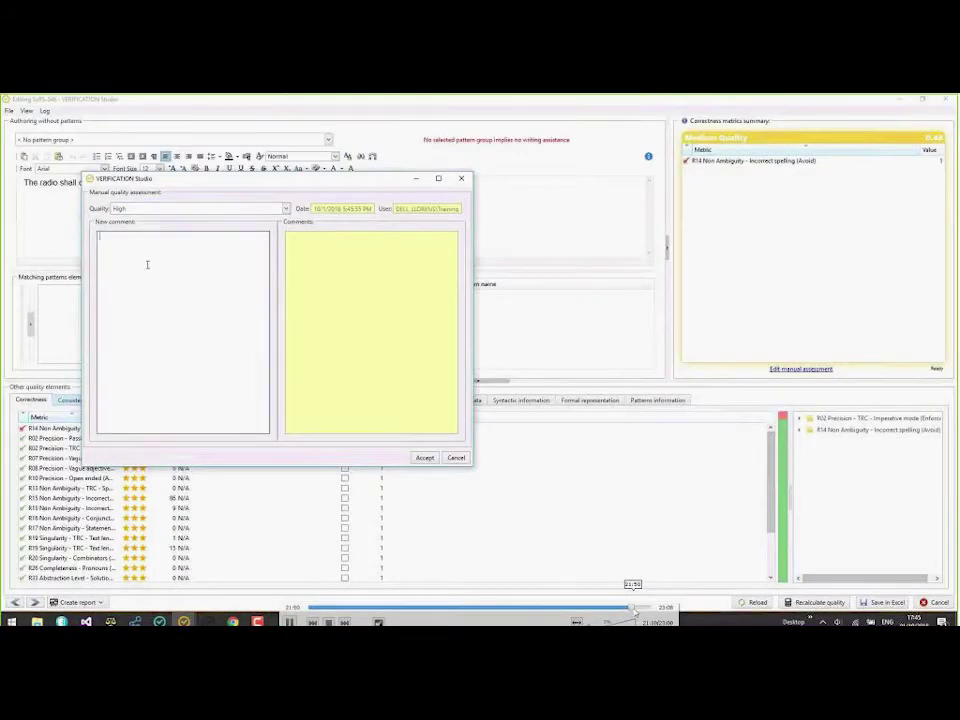